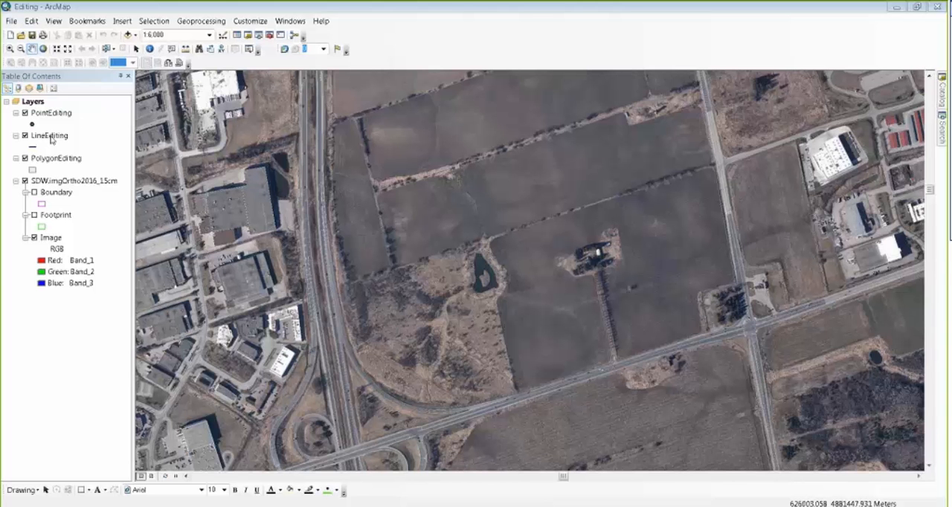
{"action": "left_click", "coordinate": [58, 114]}
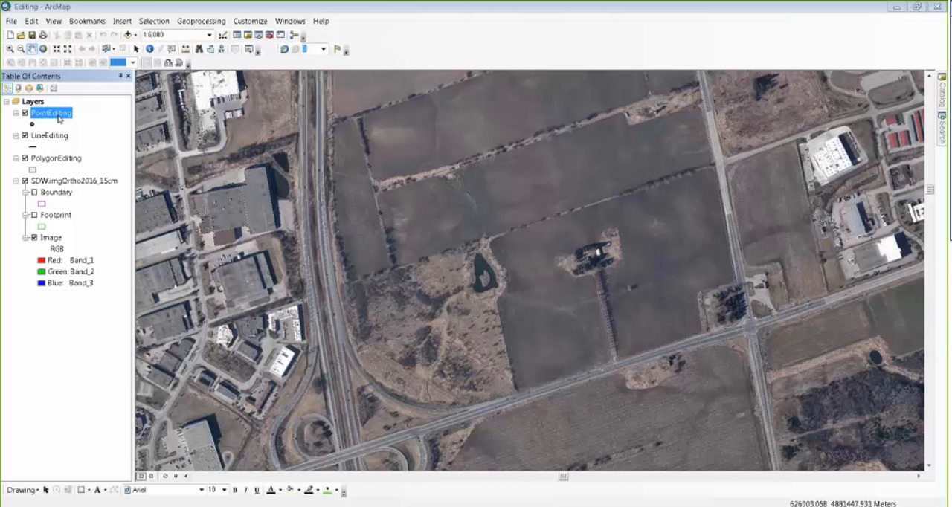
{"action": "left_click", "coordinate": [57, 138]}
{"action": "left_click", "coordinate": [55, 160]}
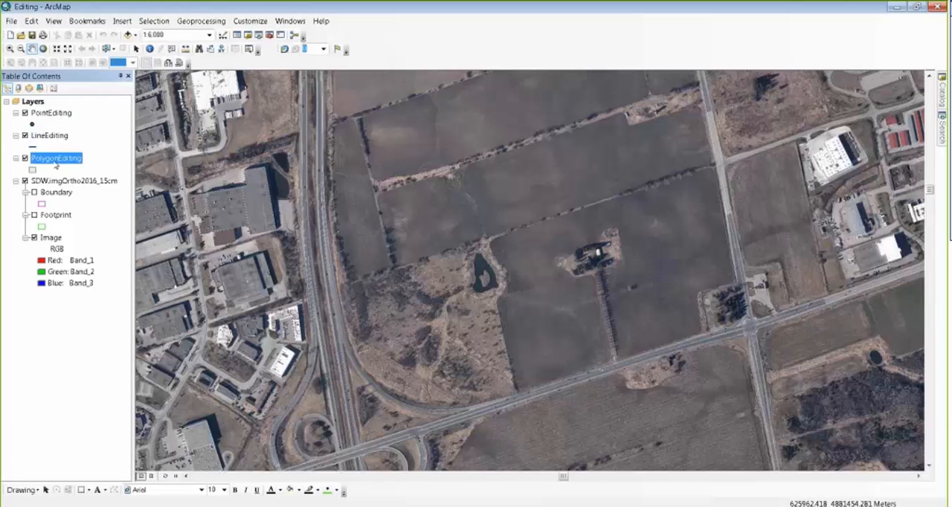
{"action": "left_click", "coordinate": [55, 182]}
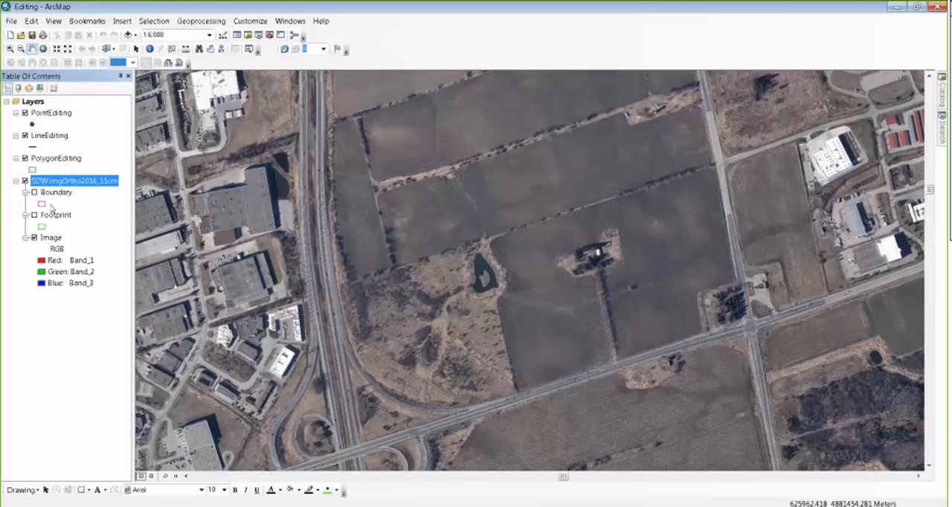
{"action": "left_click", "coordinate": [74, 326]}
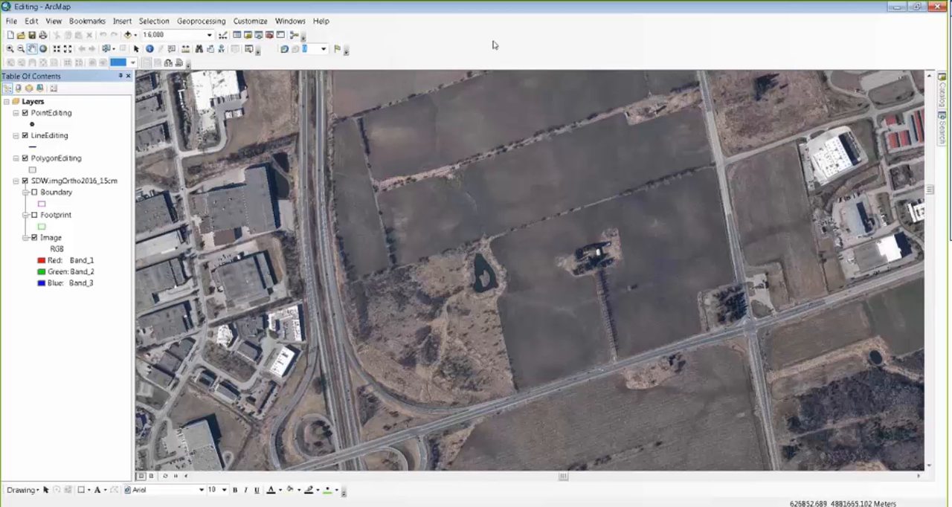
Step: Show the Editor and Advanced Editing toolbars and dock them side by side next to the Standard toolbar
{"action": "right_click", "coordinate": [431, 35]}
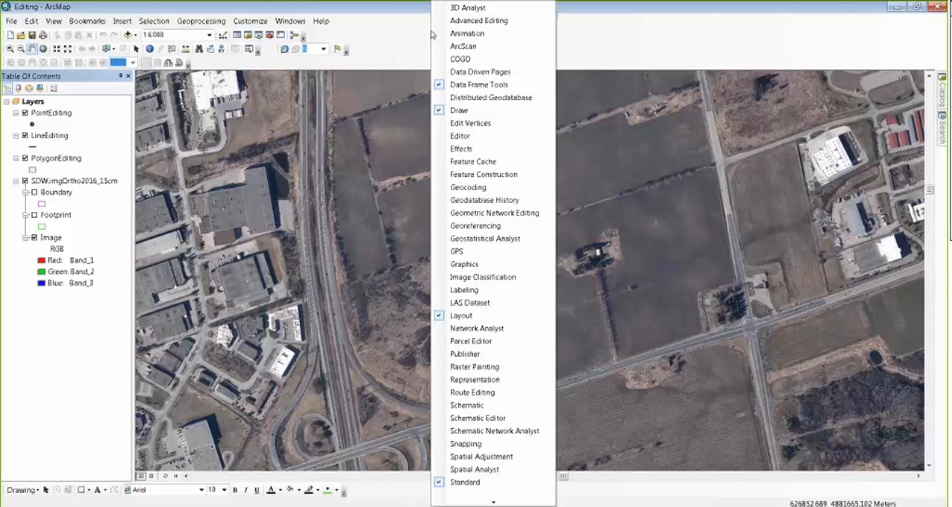
{"action": "left_click", "coordinate": [461, 136]}
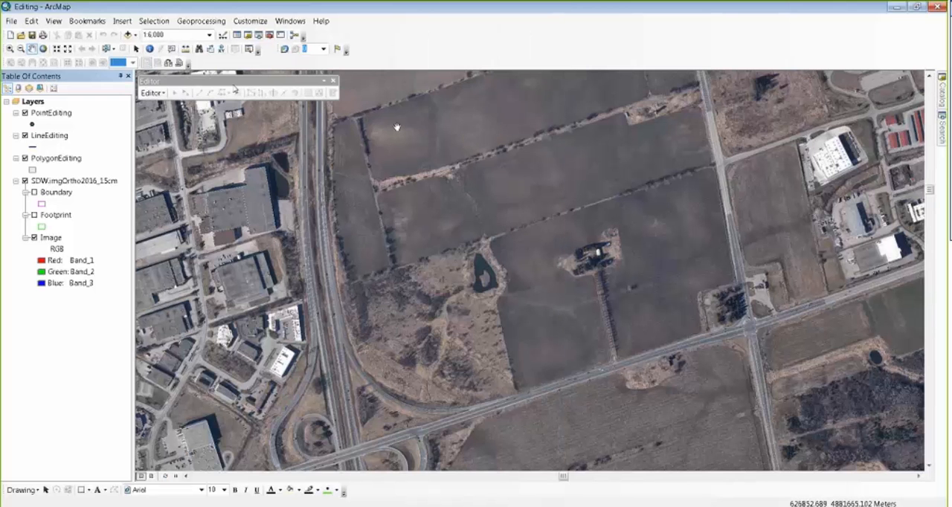
{"action": "left_click_drag", "start_coordinate": [282, 81], "coordinate": [403, 39]}
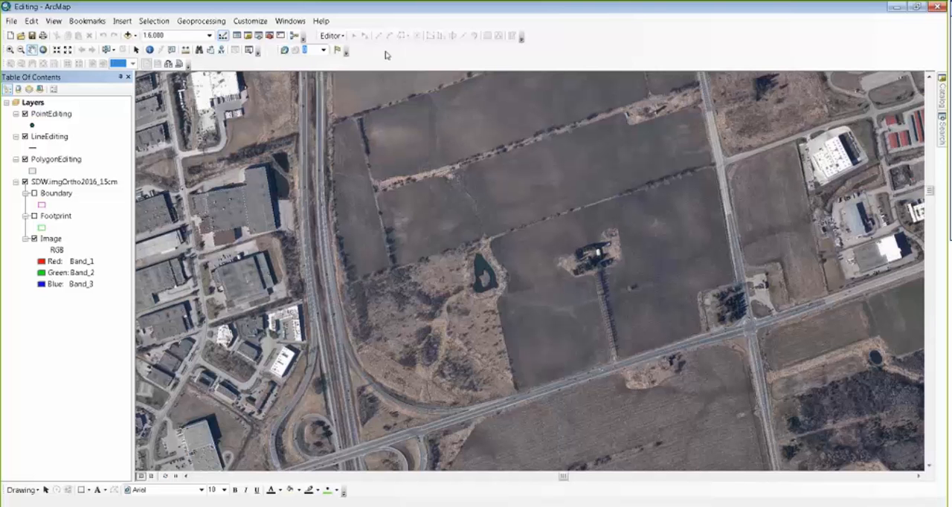
{"action": "right_click", "coordinate": [385, 52]}
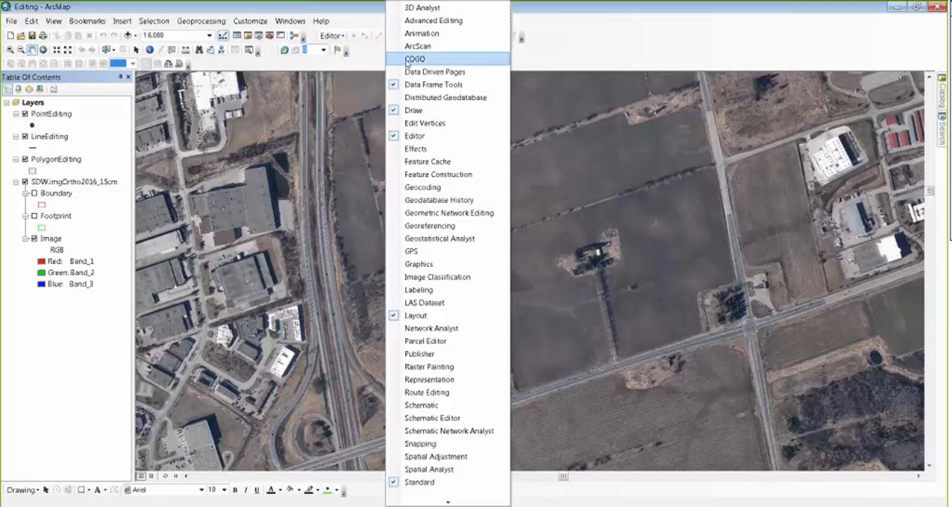
{"action": "left_click", "coordinate": [447, 25]}
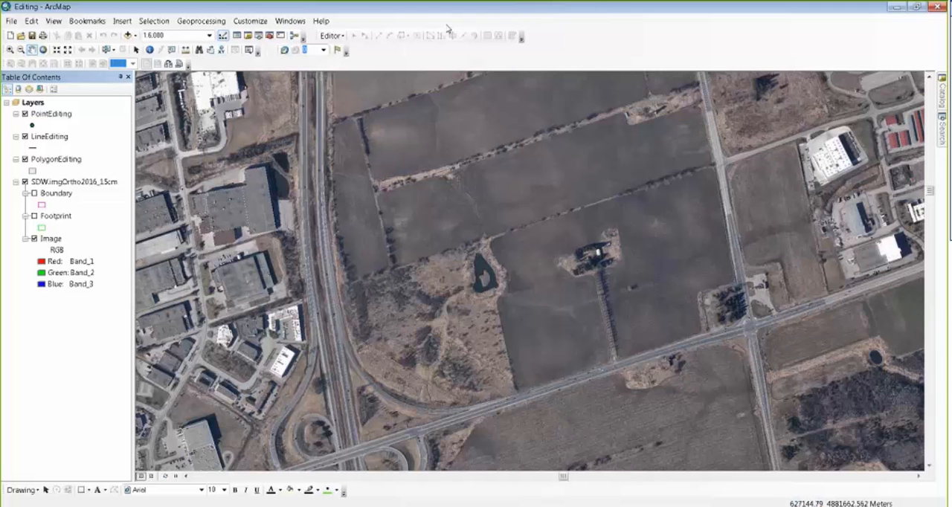
{"action": "left_click_drag", "start_coordinate": [225, 82], "coordinate": [606, 42]}
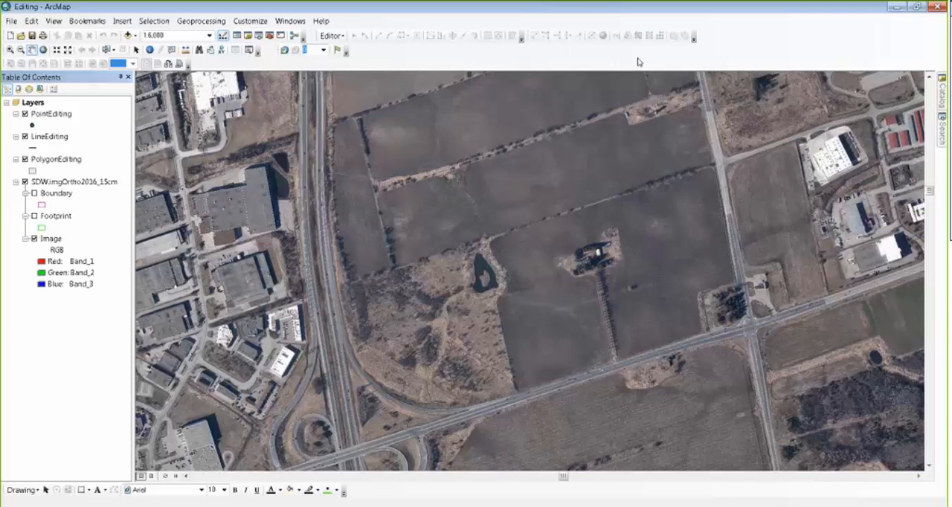
Step: Start an edit session on the Editing.gdb file geodatabase rather than the SDE.DEFAULT database connection
{"action": "left_click", "coordinate": [332, 36]}
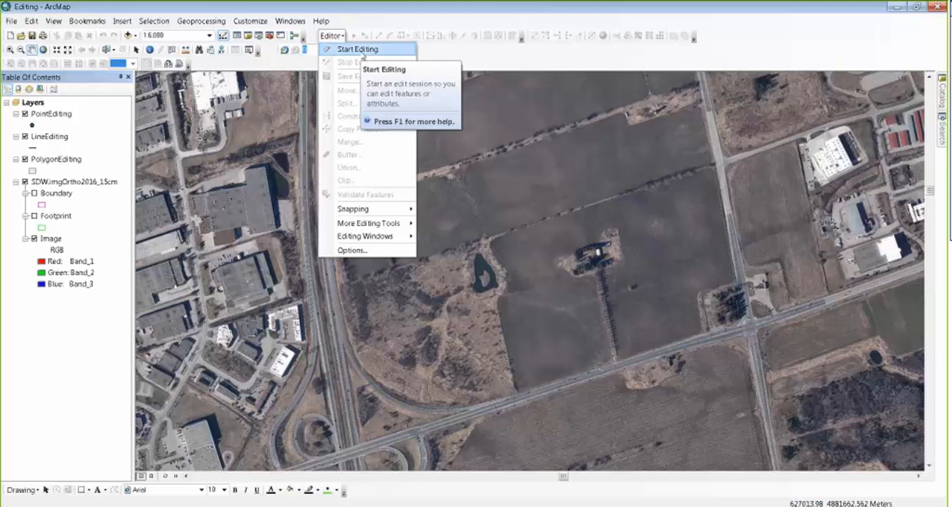
{"action": "left_click", "coordinate": [361, 51]}
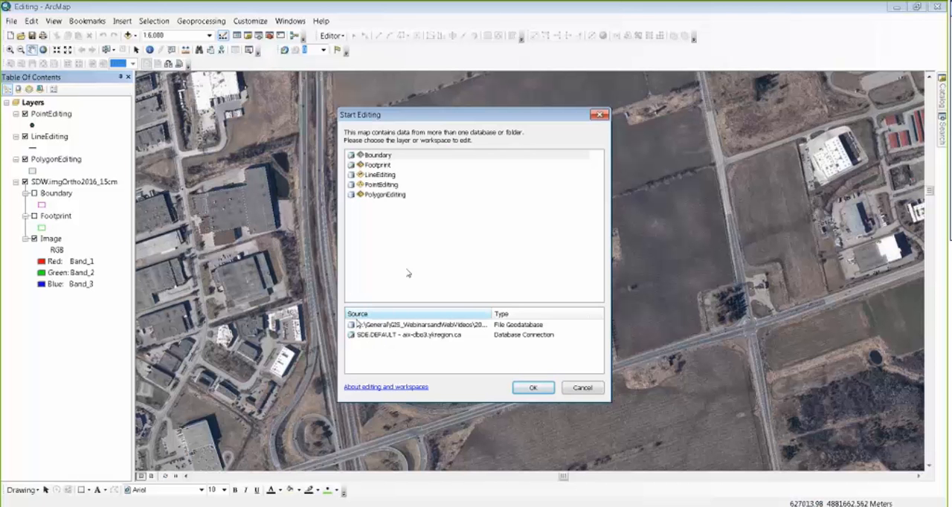
{"action": "left_click", "coordinate": [374, 336]}
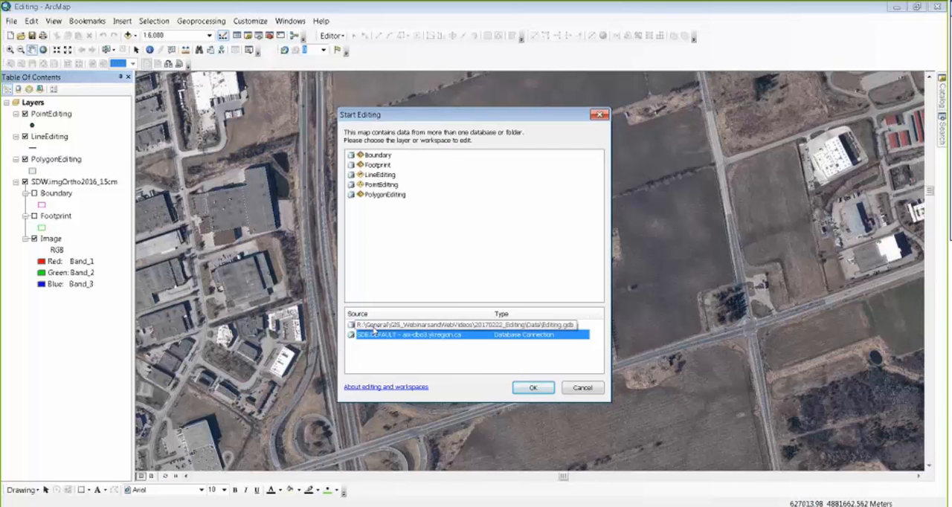
{"action": "left_click", "coordinate": [374, 326]}
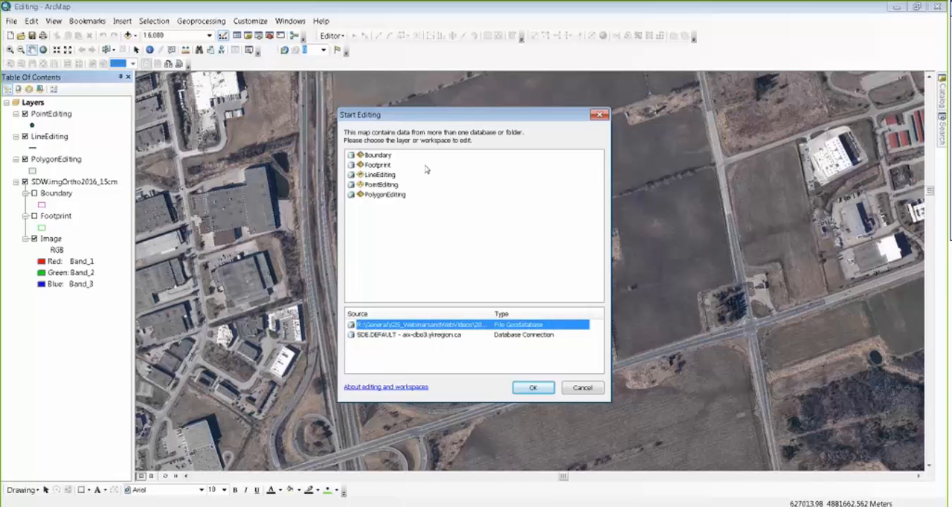
{"action": "left_click", "coordinate": [388, 335]}
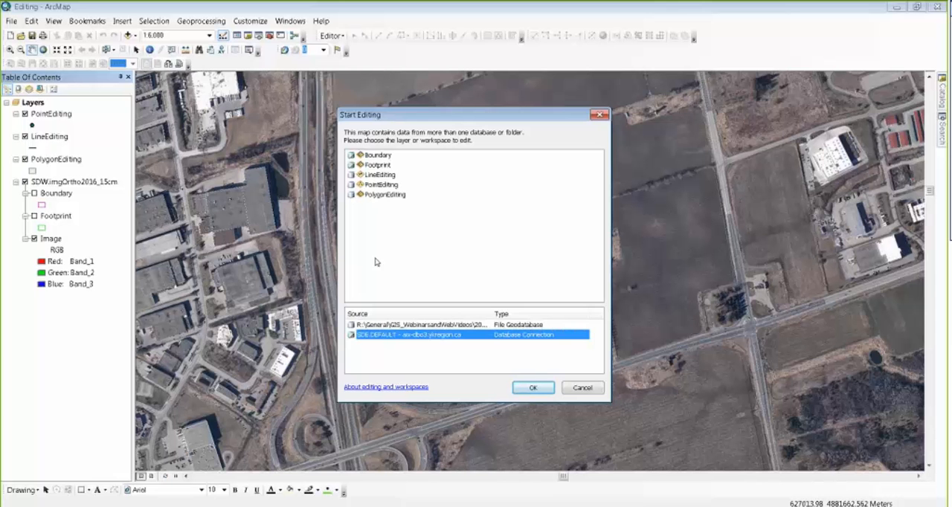
{"action": "key", "text": "Up"}
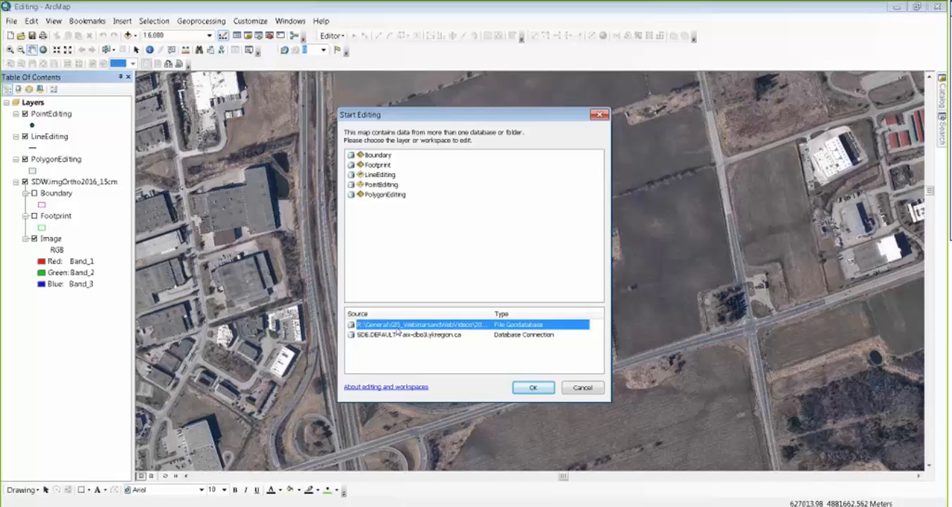
{"action": "left_click", "coordinate": [398, 335]}
{"action": "left_click", "coordinate": [397, 328]}
{"action": "left_click", "coordinate": [531, 389]}
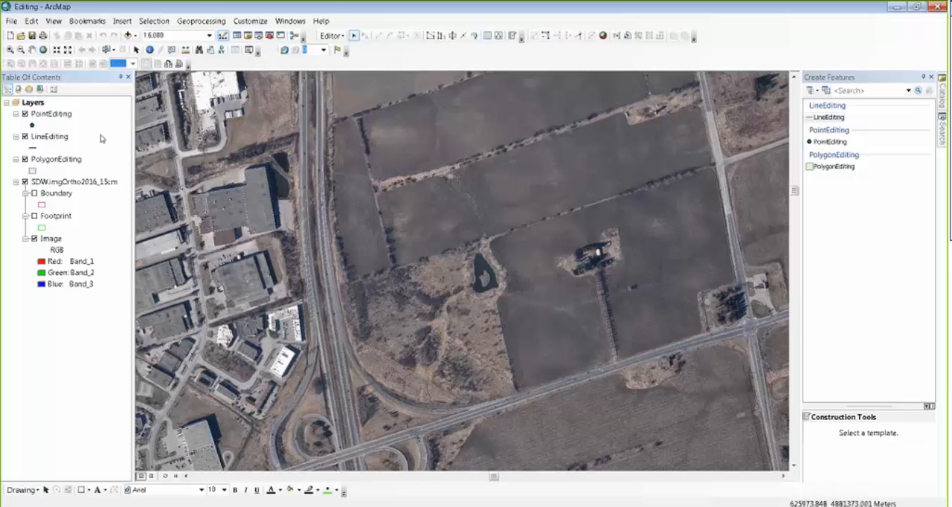
{"action": "right_click", "coordinate": [56, 116]}
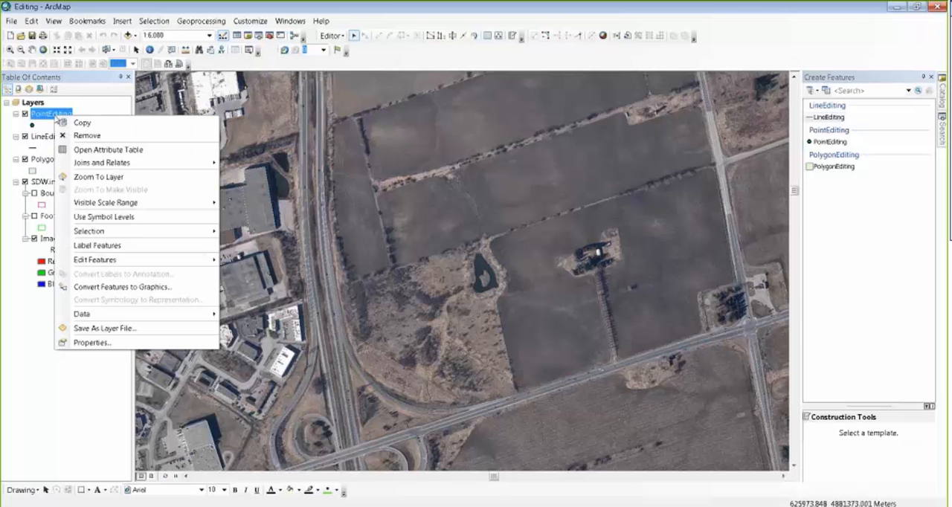
{"action": "mouse_move", "coordinate": [188, 262]}
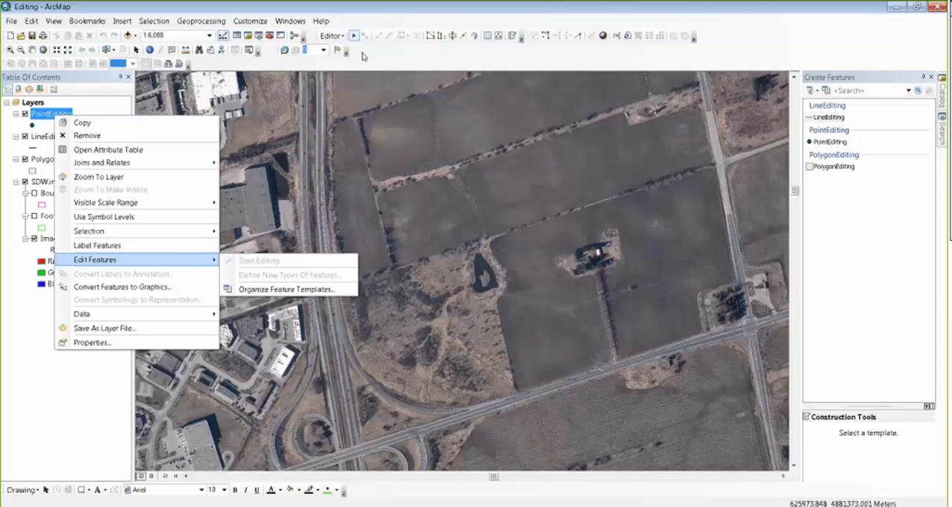
{"action": "key", "text": "Escape"}
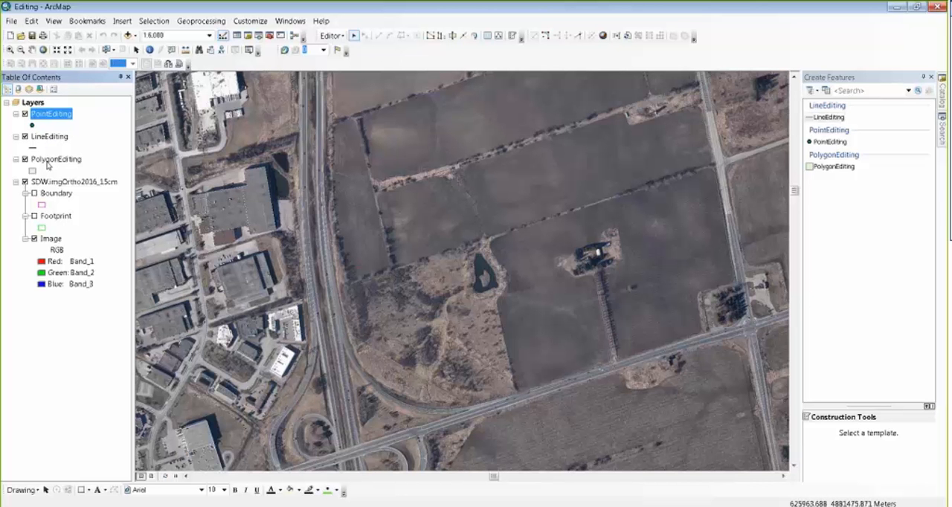
Step: Activate the PointEditing feature template with the Point construction tool, with the industrial buildings west of the highway in close view
{"action": "left_click", "coordinate": [11, 49]}
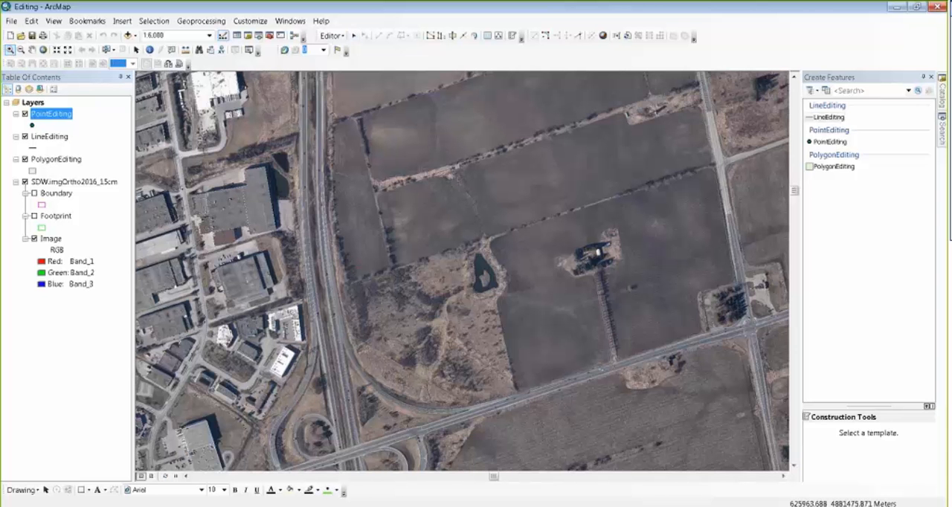
{"action": "left_click_drag", "start_coordinate": [260, 362], "coordinate": [178, 307]}
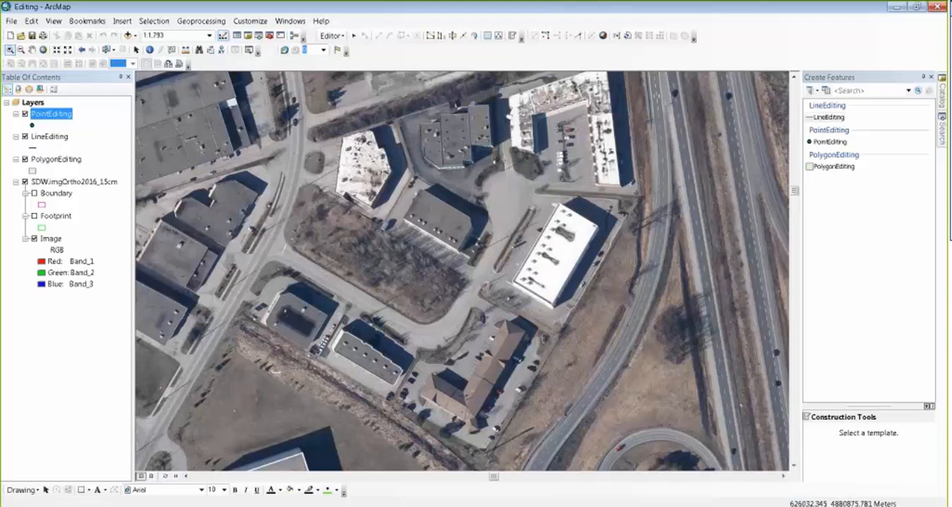
{"action": "left_click", "coordinate": [136, 49]}
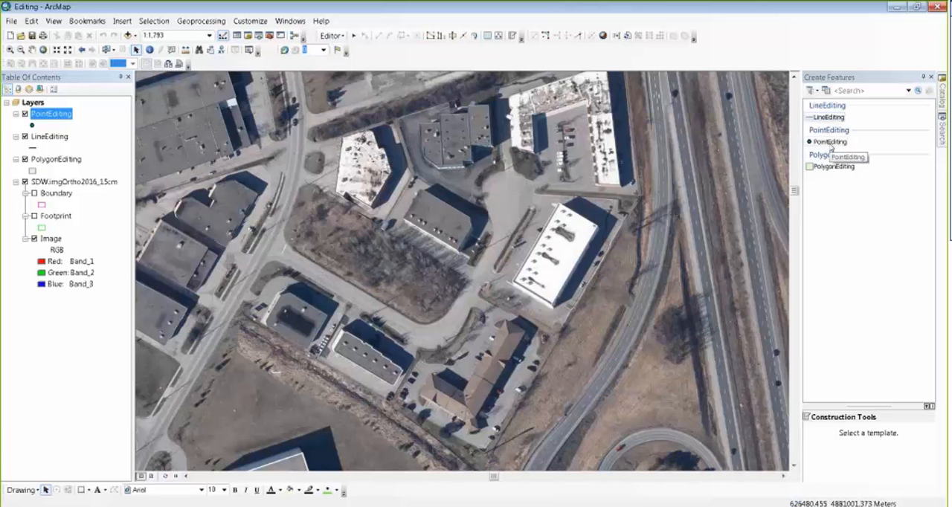
{"action": "left_click", "coordinate": [830, 142]}
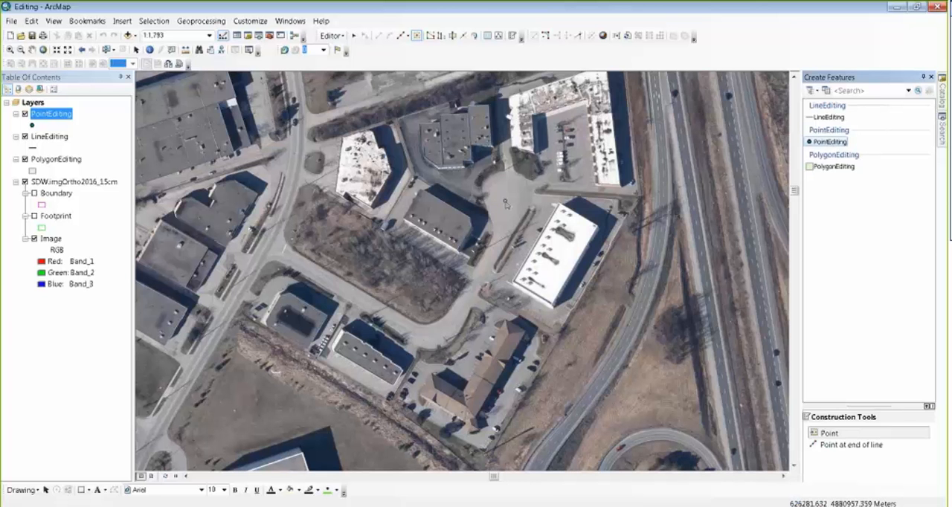
{"action": "left_click", "coordinate": [439, 221]}
{"action": "left_click", "coordinate": [438, 220]}
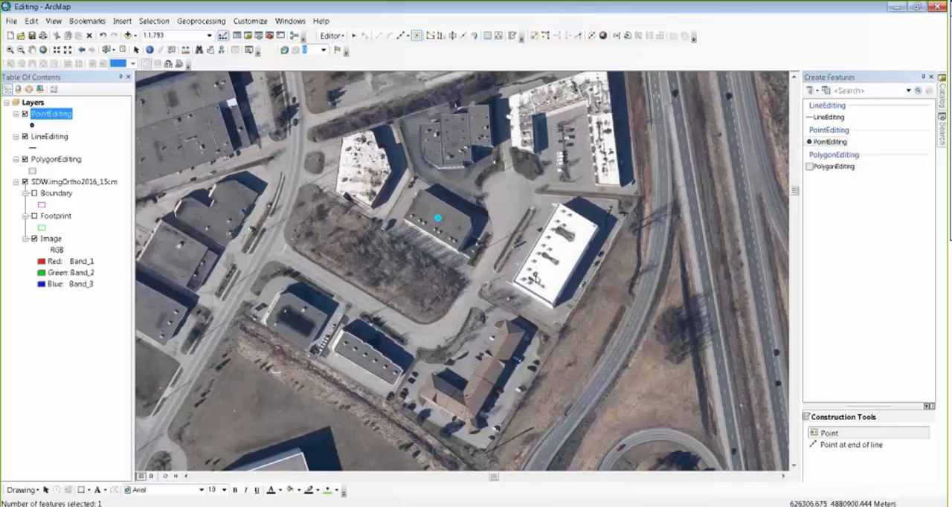
{"action": "key", "text": "Delete"}
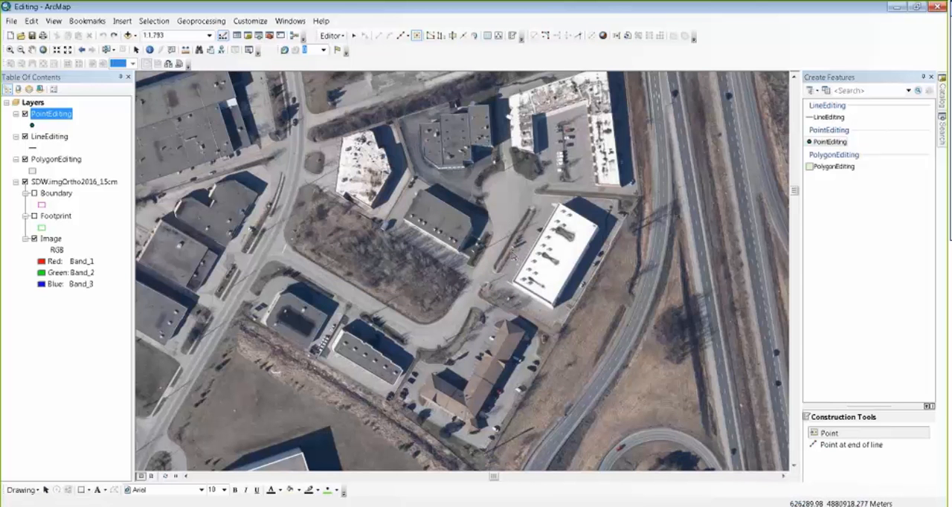
Step: Place a point on the grey-roofed building beside the cul-de-sac and set its attributes to Status Current and Date 20170331
{"action": "left_click", "coordinate": [439, 220]}
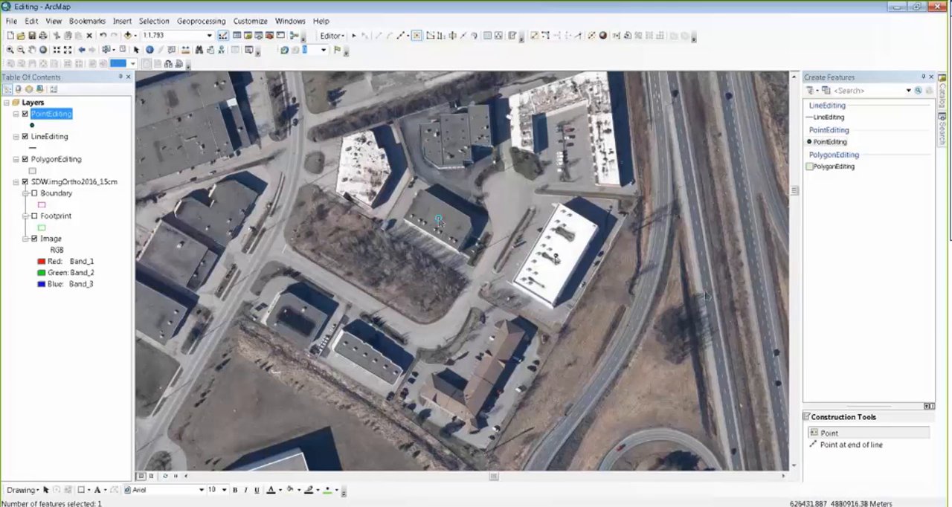
{"action": "left_click", "coordinate": [487, 37]}
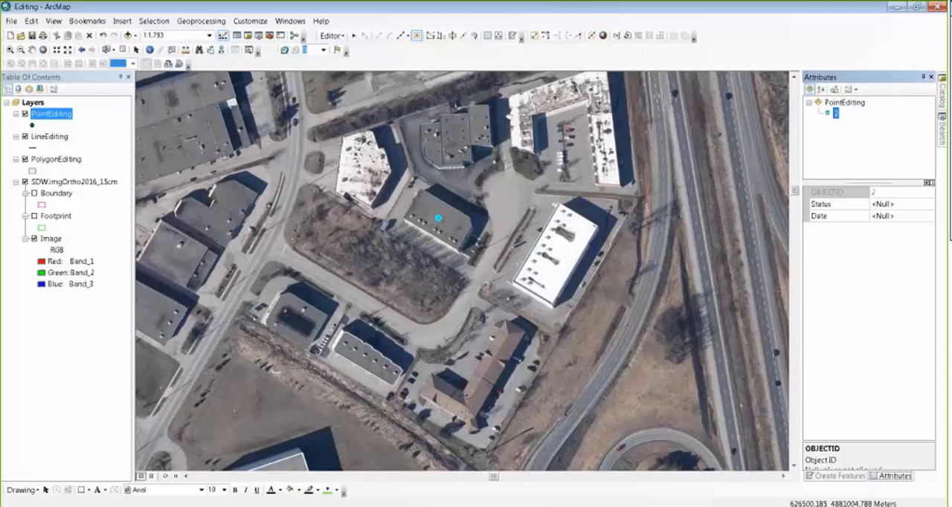
{"action": "left_click", "coordinate": [895, 205]}
{"action": "left_click", "coordinate": [889, 205]}
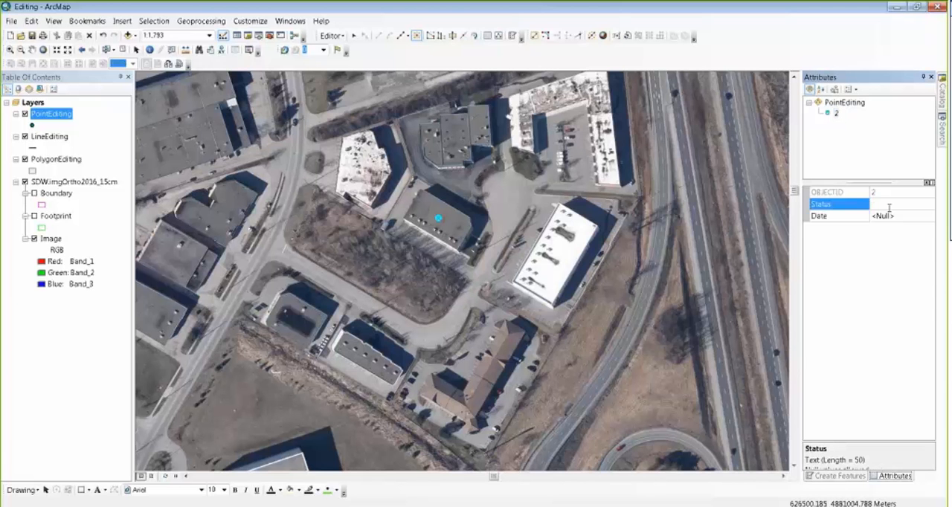
{"action": "type", "text": "Current"}
{"action": "key", "text": "Return"}
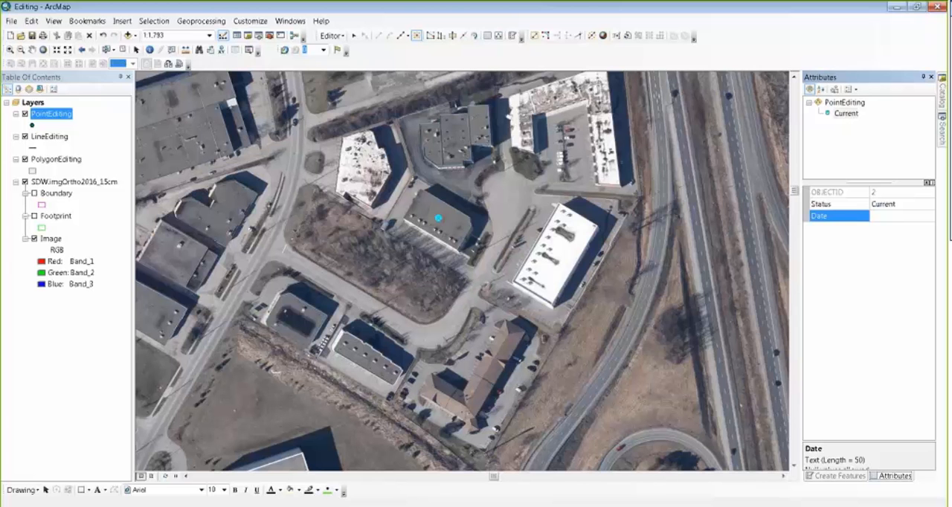
{"action": "type", "text": "20170331"}
{"action": "key", "text": "Return"}
Step: Review the PointEditing attribute table for the new point's Status and Date values, then close the table
{"action": "right_click", "coordinate": [57, 116]}
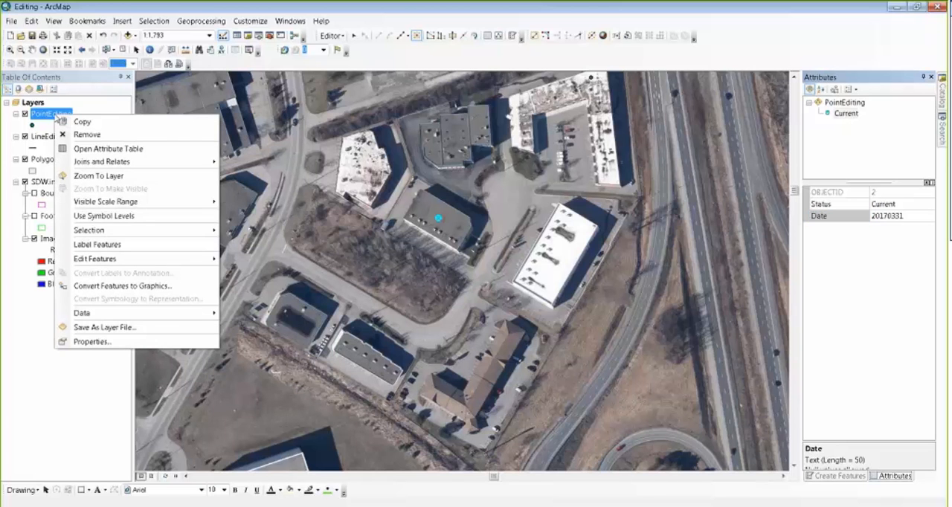
{"action": "left_click", "coordinate": [89, 148]}
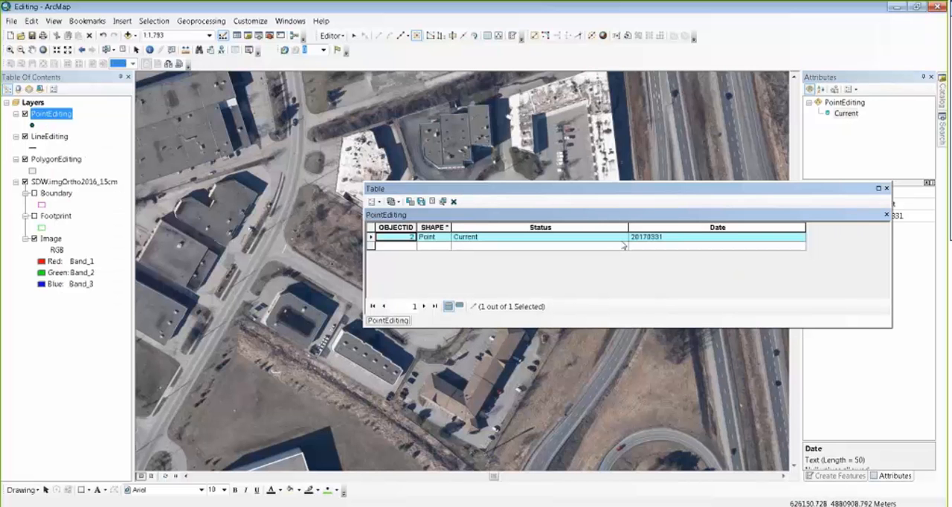
{"action": "left_click", "coordinate": [886, 189]}
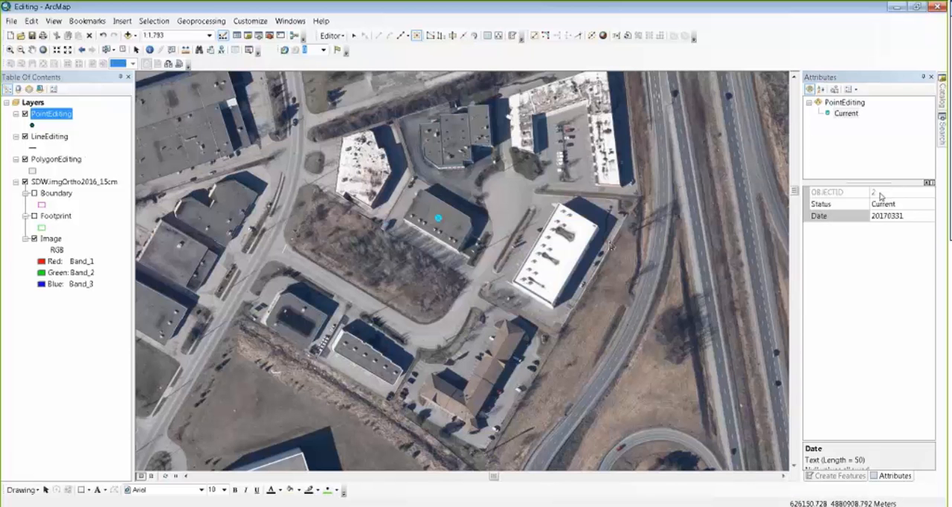
Step: Place a point on the white-roofed building east of the cul-de-sac and set its Status to Current and Date to 20170331
{"action": "left_click", "coordinate": [556, 255]}
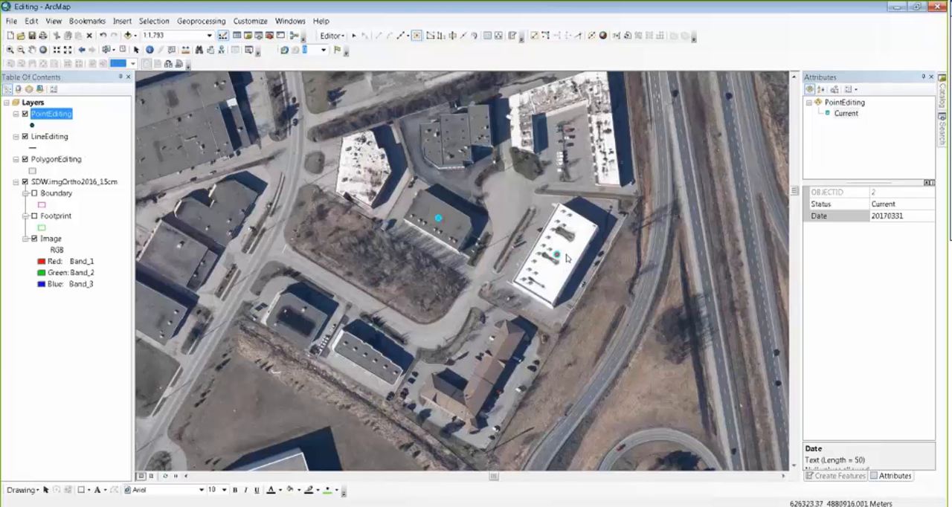
{"action": "left_click", "coordinate": [905, 207]}
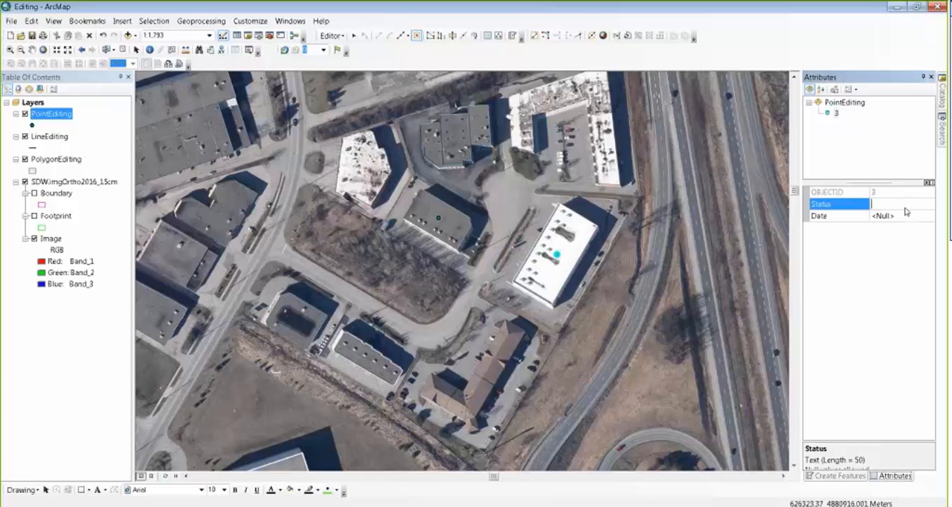
{"action": "key", "text": "Tab"}
{"action": "type", "text": "20170331"}
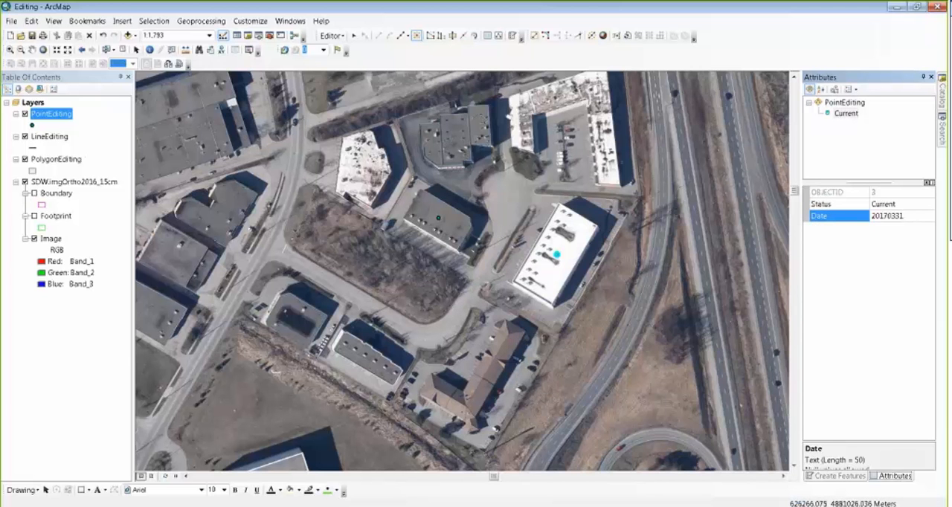
Step: Place a point on the grey building northwest of the cul-de-sac and move it to mid-roof with the Edit Tool, undoing the extra move
{"action": "left_click", "coordinate": [480, 124]}
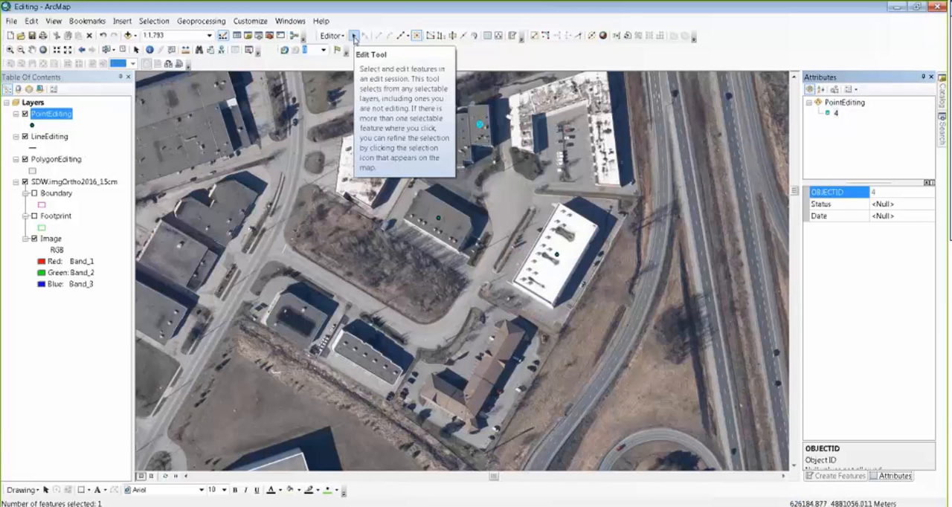
{"action": "left_click", "coordinate": [354, 36]}
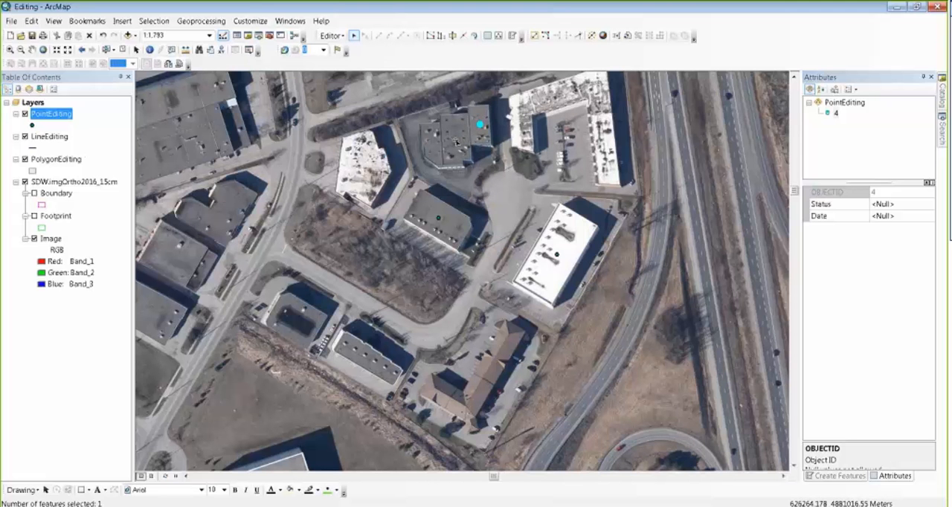
{"action": "left_click_drag", "start_coordinate": [480, 124], "coordinate": [457, 140]}
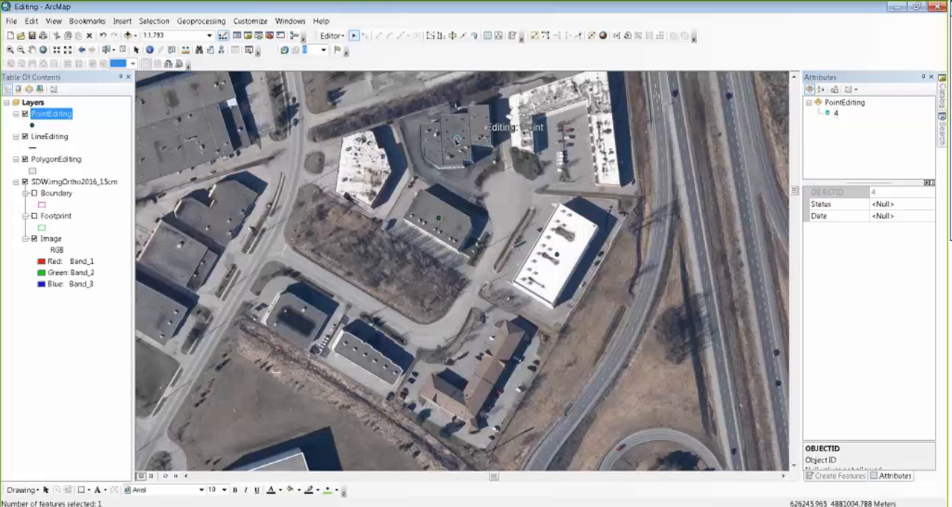
{"action": "left_click_drag", "start_coordinate": [457, 139], "coordinate": [451, 153]}
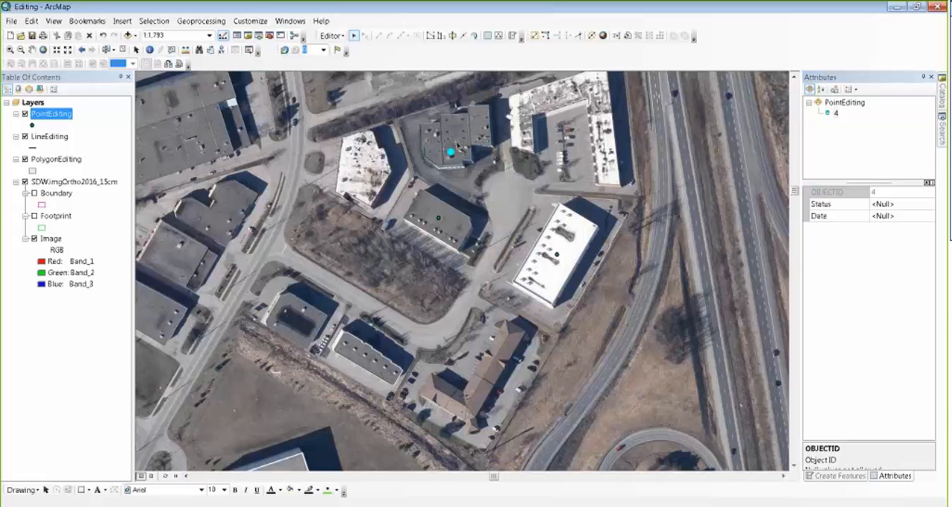
{"action": "key", "text": "ctrl+z"}
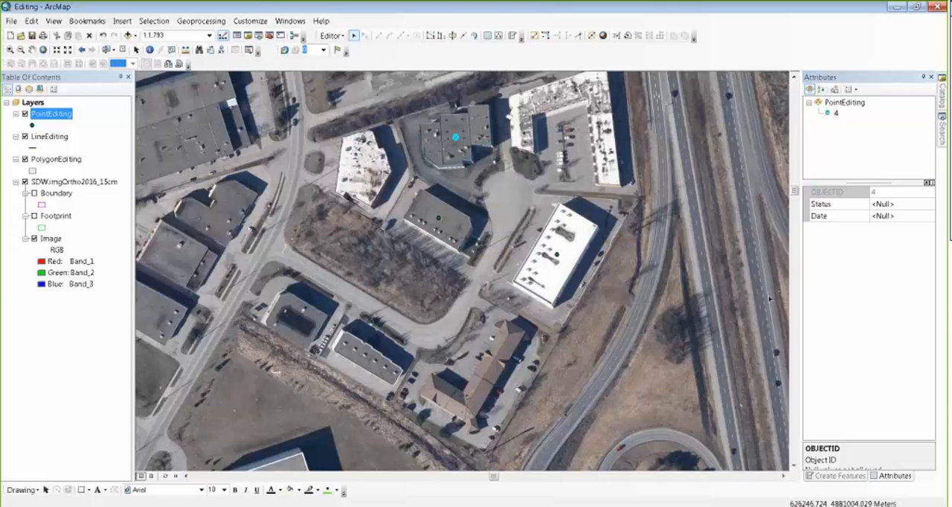
Step: Set the attributes of the selected point on the northern grey building to Status Current and Date 20170331
{"action": "left_click", "coordinate": [892, 202]}
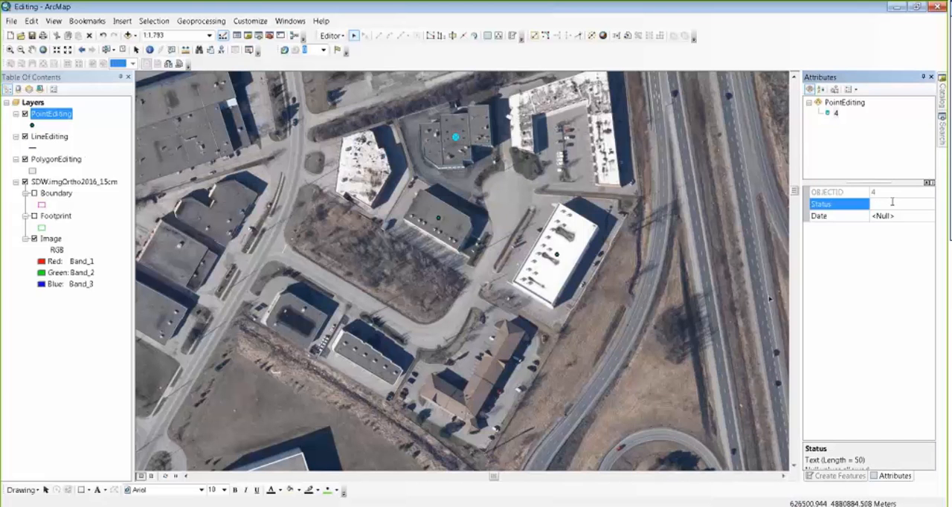
{"action": "key", "text": "Tab"}
{"action": "type", "text": "2"}
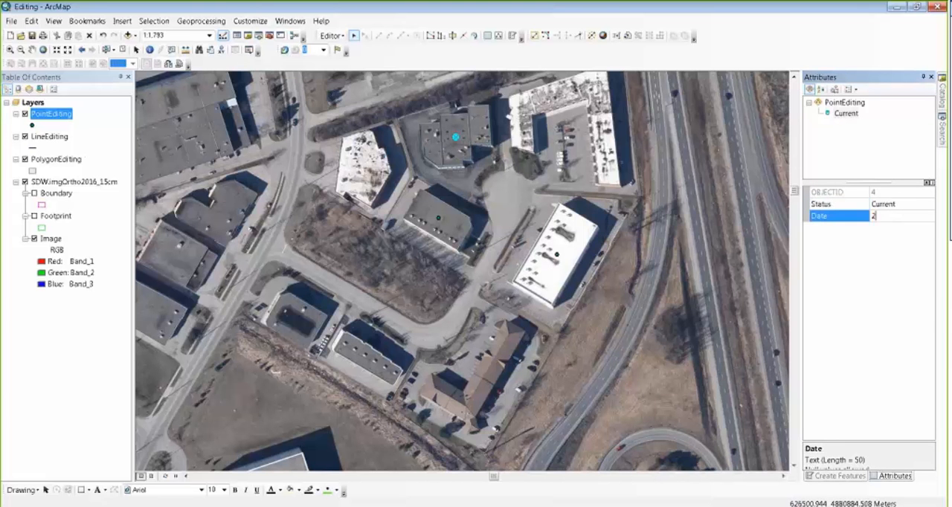
{"action": "type", "text": "017033"}
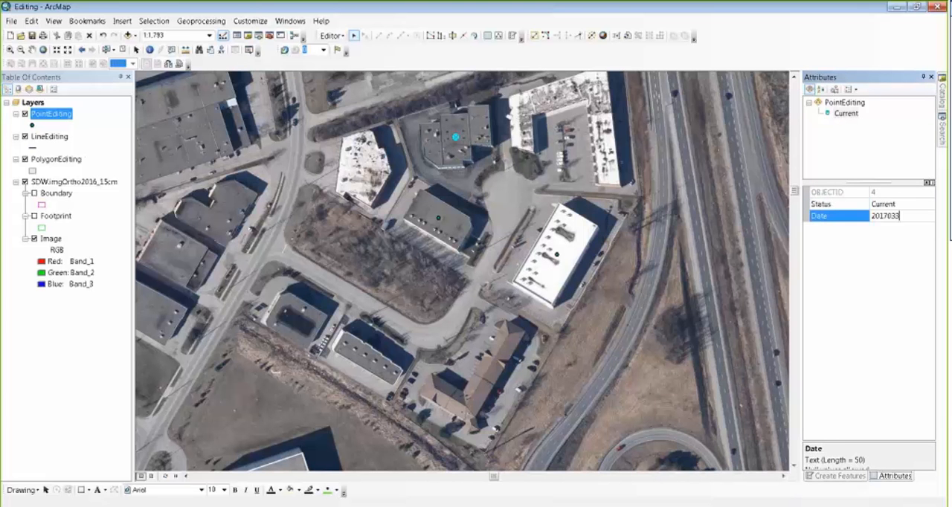
{"action": "type", "text": "1"}
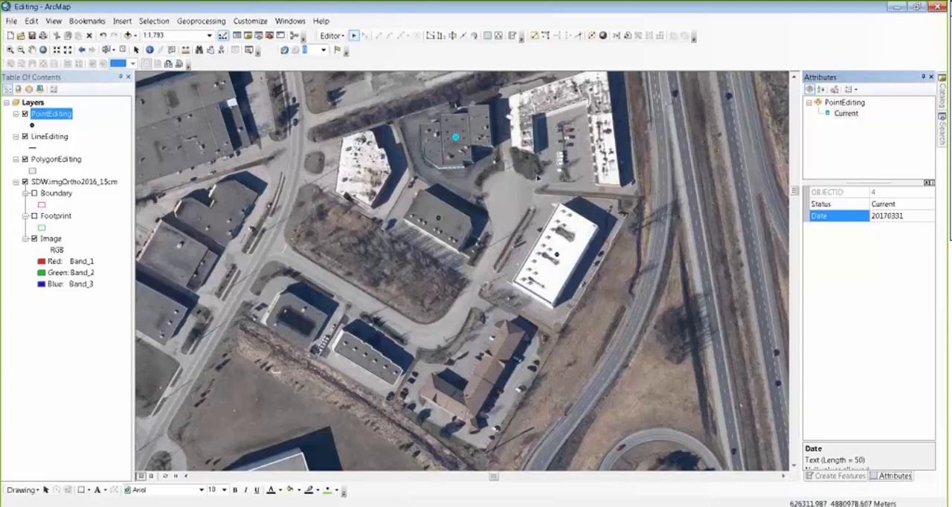
Step: Show the Snapping toolbar and dock it below the Editor toolbar
{"action": "right_click", "coordinate": [432, 60]}
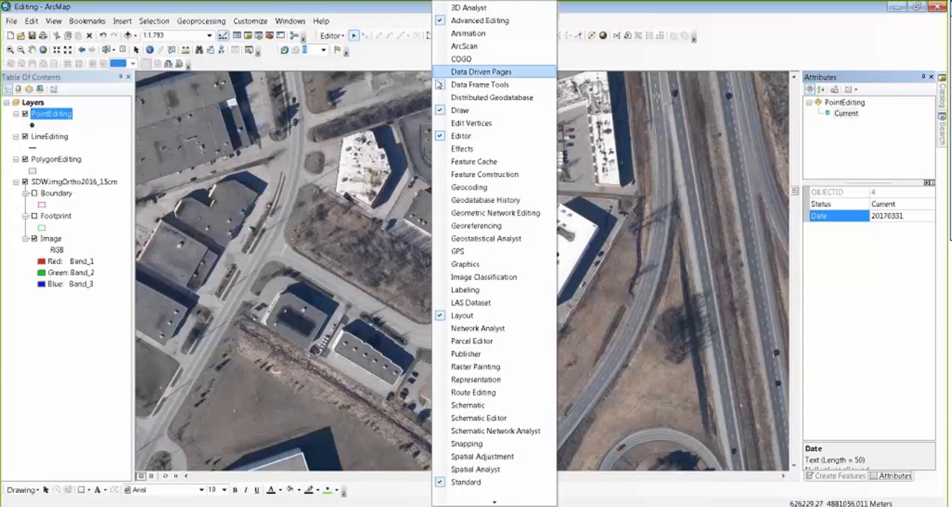
{"action": "left_click", "coordinate": [491, 443]}
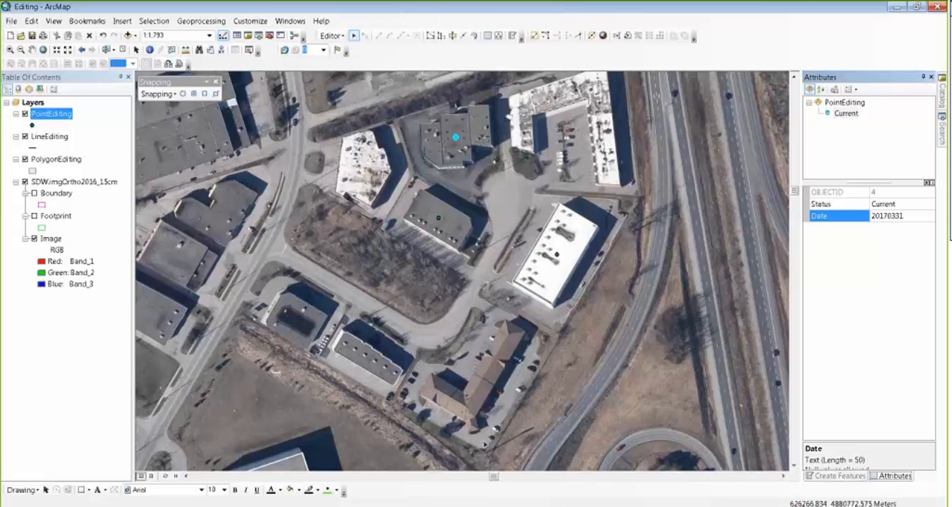
{"action": "left_click_drag", "start_coordinate": [153, 81], "coordinate": [387, 57]}
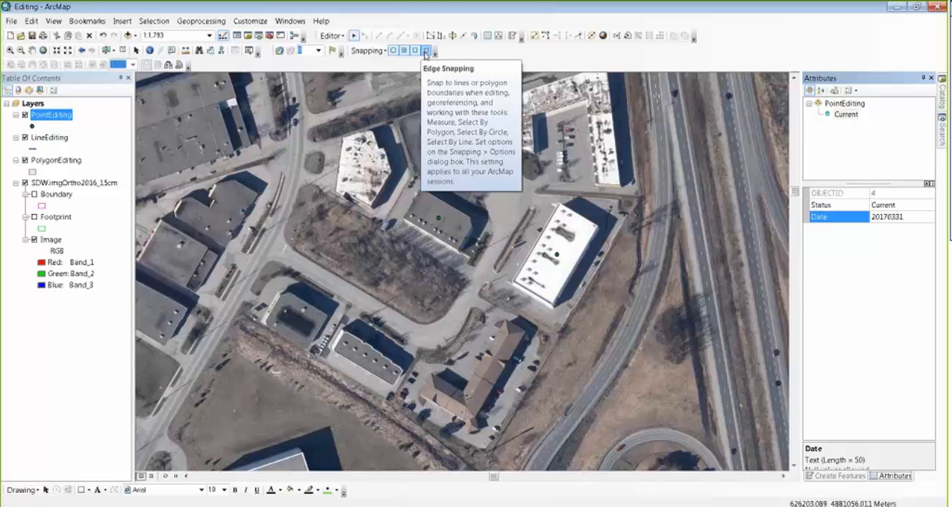
Step: Review the tolerance and snap tip settings in the snapping options, then close them without changes
{"action": "left_click", "coordinate": [377, 52]}
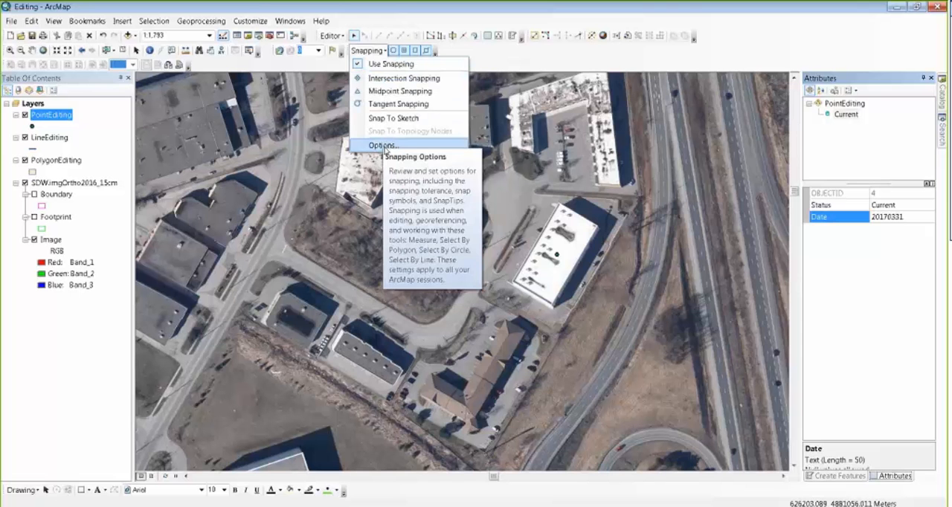
{"action": "left_click", "coordinate": [383, 146]}
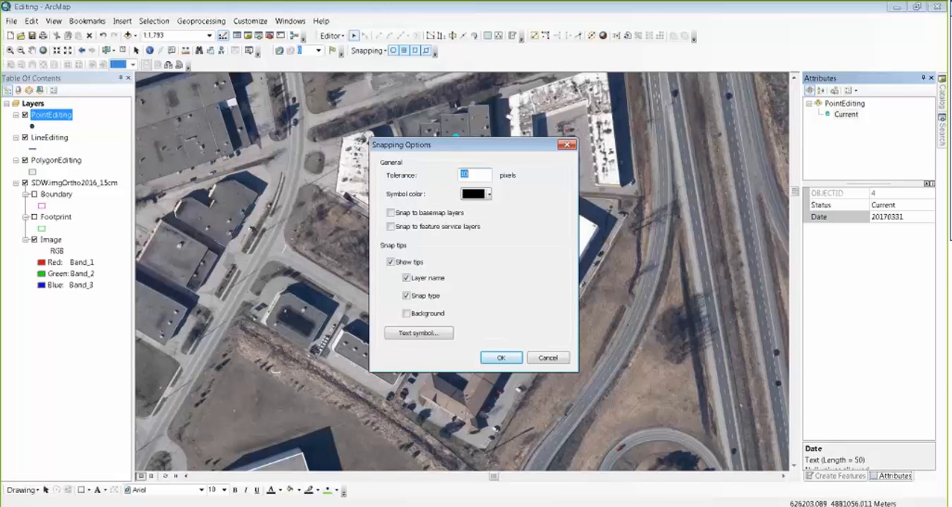
{"action": "left_click", "coordinate": [547, 359]}
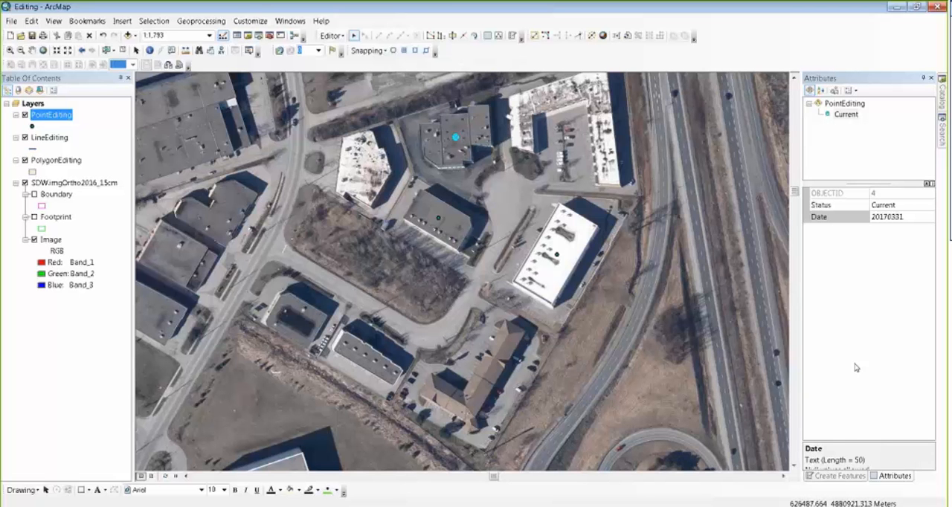
Step: Start a LineEditing line at the road junction and draw straight segments about 126 m along the road to where the bend begins
{"action": "left_click", "coordinate": [828, 477]}
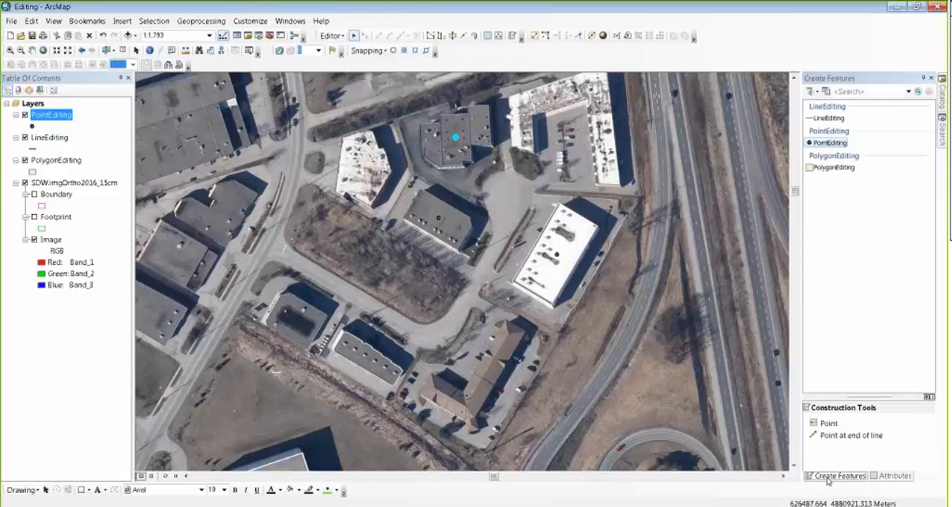
{"action": "key", "text": "Up"}
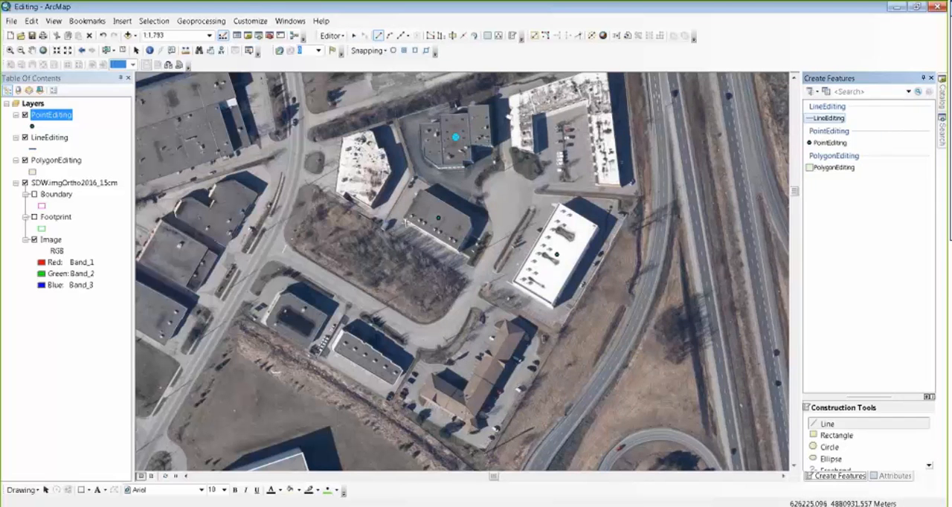
{"action": "left_click", "coordinate": [274, 245]}
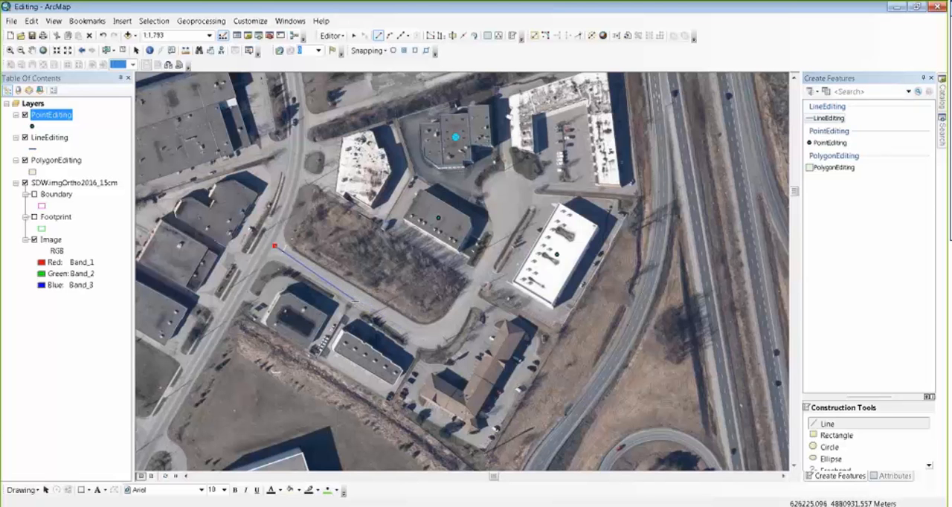
{"action": "left_click", "coordinate": [358, 299]}
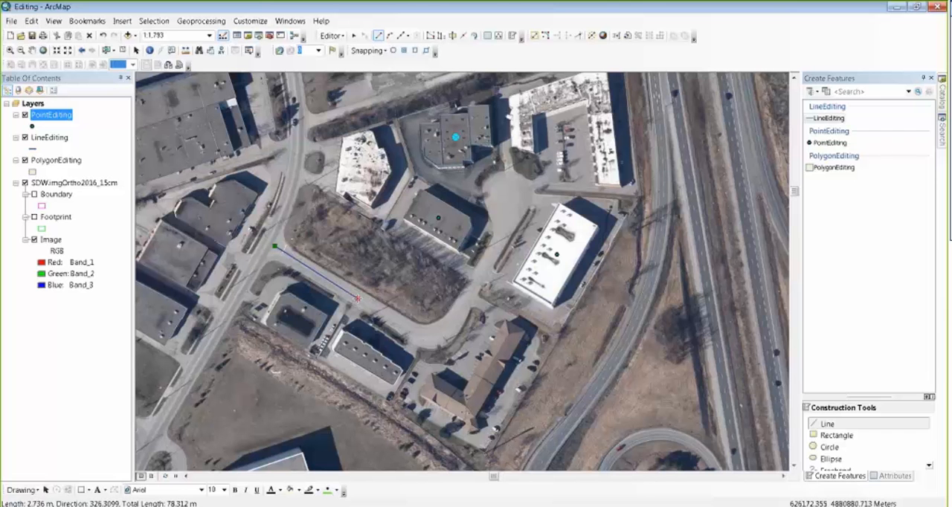
{"action": "left_click", "coordinate": [357, 300]}
{"action": "left_click", "coordinate": [413, 333]}
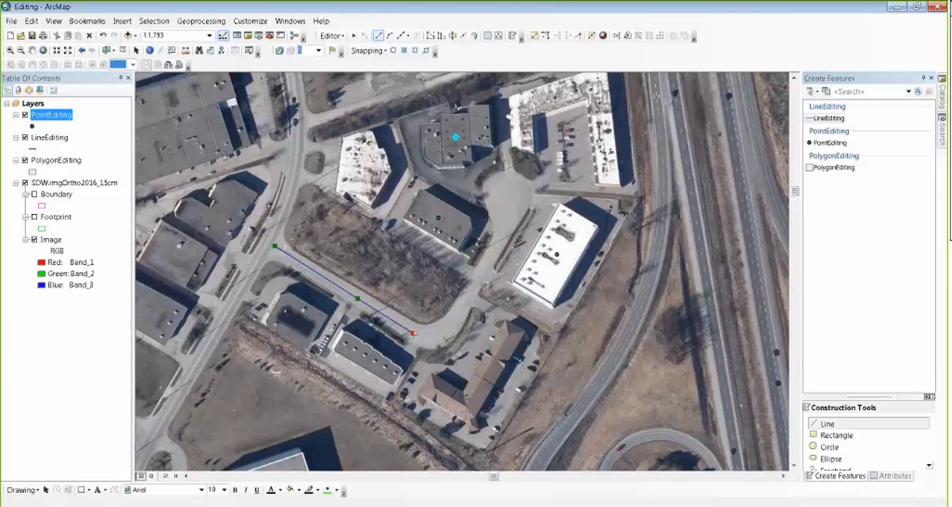
Step: Try to trace the road bend with short straight segments, then undo the vertices back to the start of the bend
{"action": "left_click", "coordinate": [421, 335]}
{"action": "left_click", "coordinate": [427, 335]}
{"action": "left_click", "coordinate": [438, 332]}
{"action": "left_click", "coordinate": [449, 325]}
{"action": "left_click", "coordinate": [455, 317]}
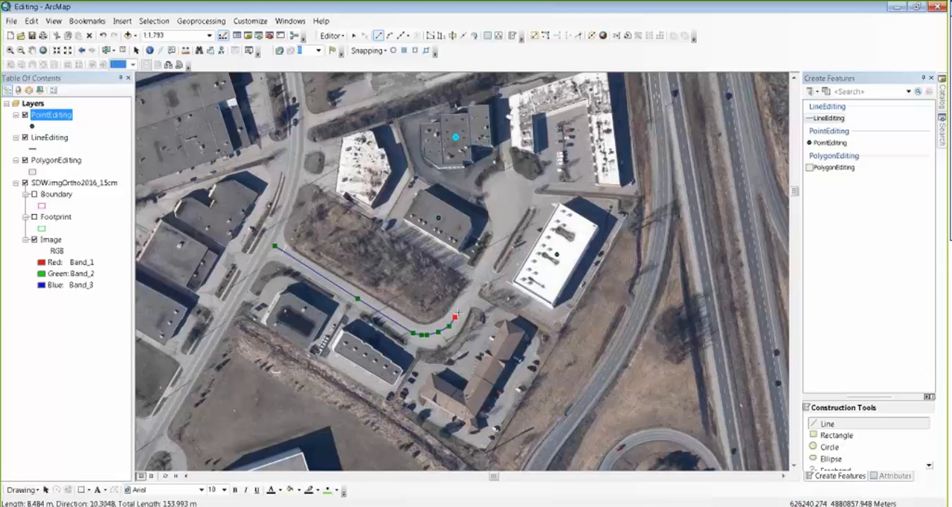
{"action": "left_click", "coordinate": [463, 305]}
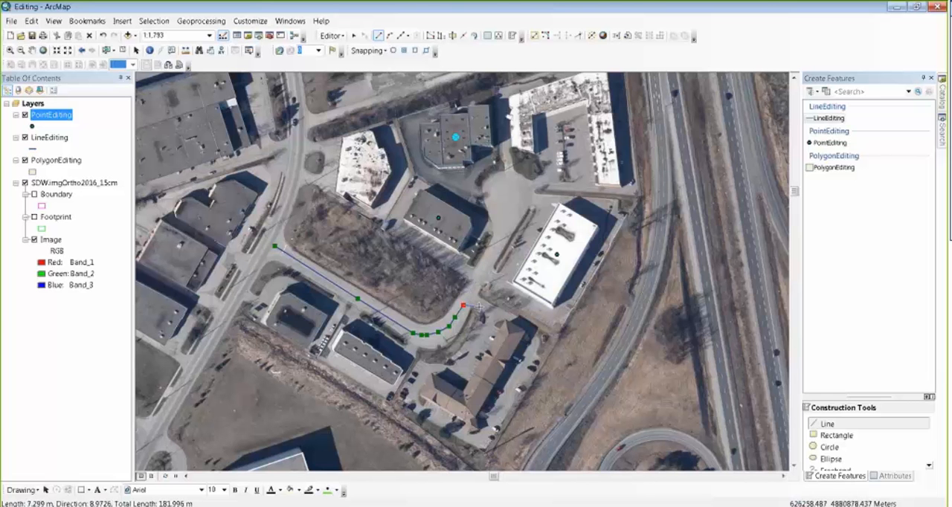
{"action": "key", "text": "ctrl+z"}
{"action": "key", "text": "ctrl+z"}
{"action": "key", "text": "ctrl+z"}
{"action": "key", "text": "ctrl+z"}
{"action": "key", "text": "ctrl+z"}
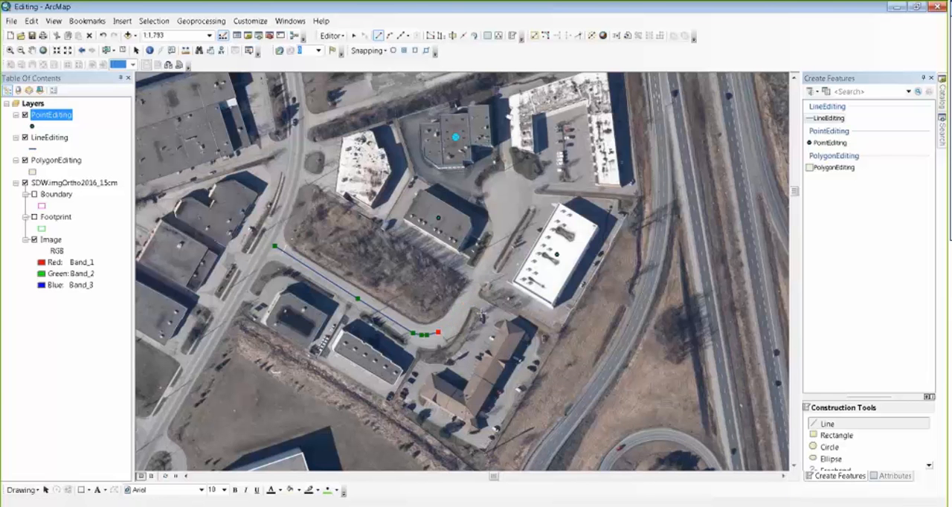
{"action": "key", "text": "ctrl+z"}
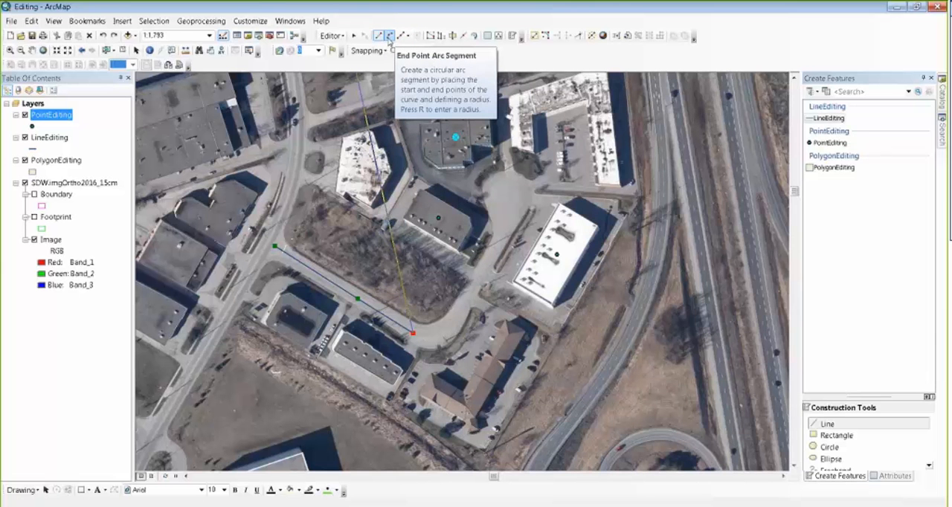
Step: Trace the bend with an End Point Arc Segment and finish the line with a straight segment about 87 m long into the cul-de-sac
{"action": "left_click", "coordinate": [389, 37]}
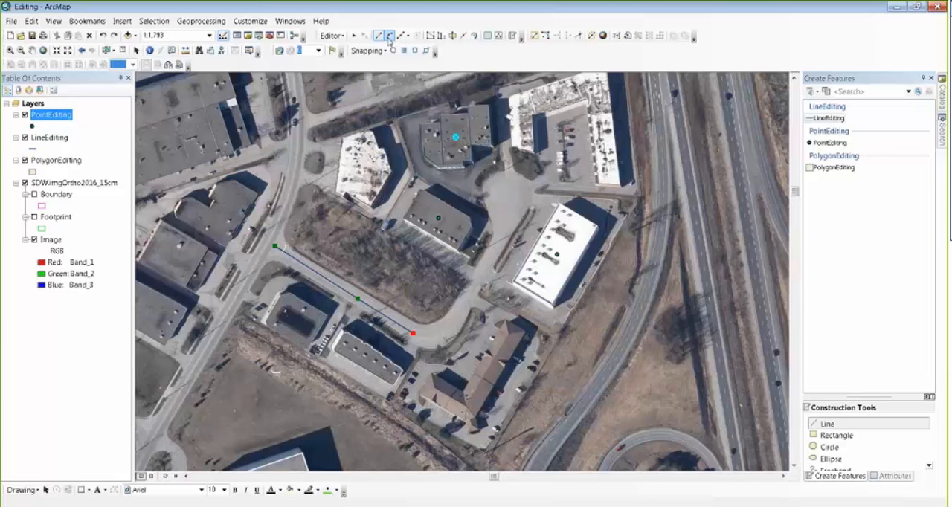
{"action": "left_click", "coordinate": [453, 322]}
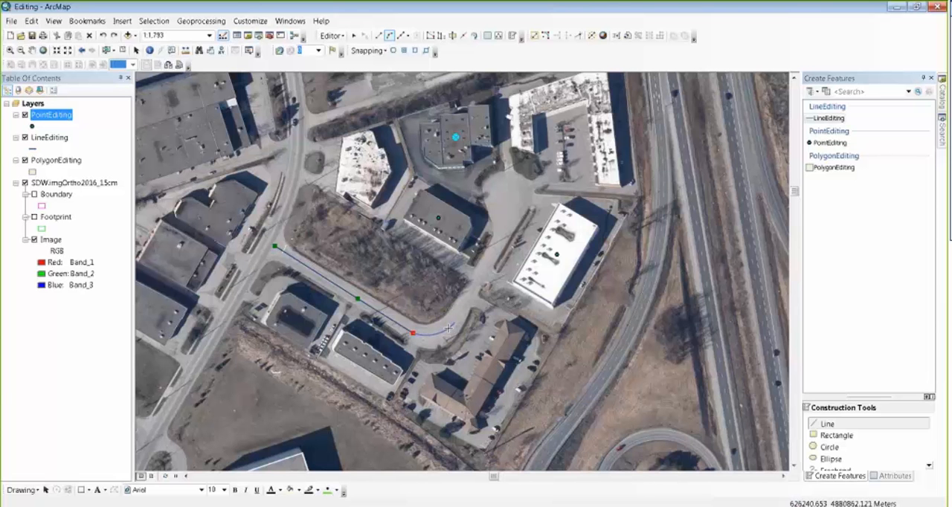
{"action": "left_click", "coordinate": [455, 323]}
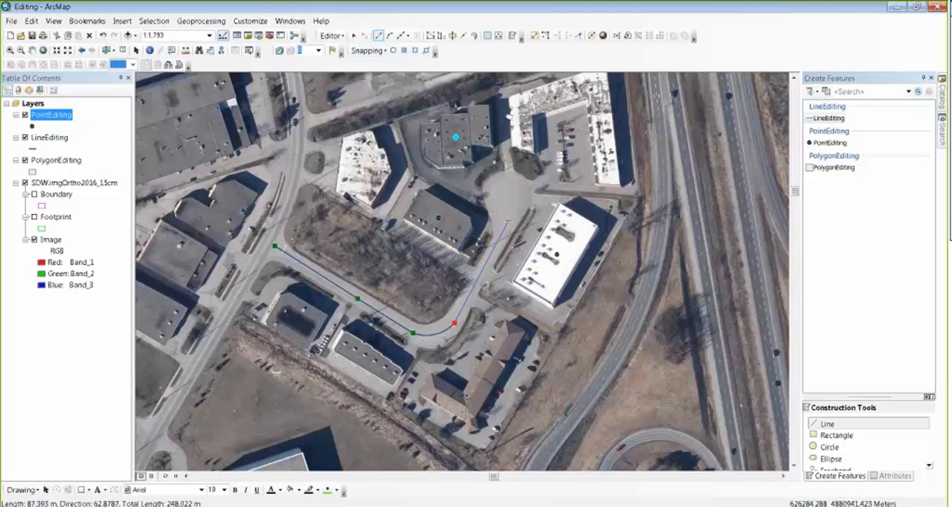
{"action": "double_click", "coordinate": [508, 220]}
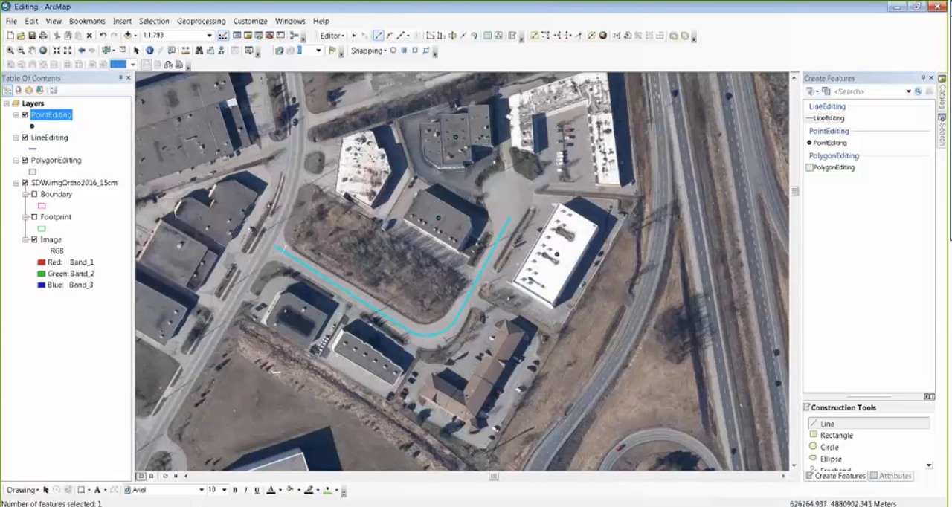
Step: Enable edge snapping and draw a LineEditing driveway about 272 m long from the road edge around the white-roofed building
{"action": "left_click", "coordinate": [427, 50]}
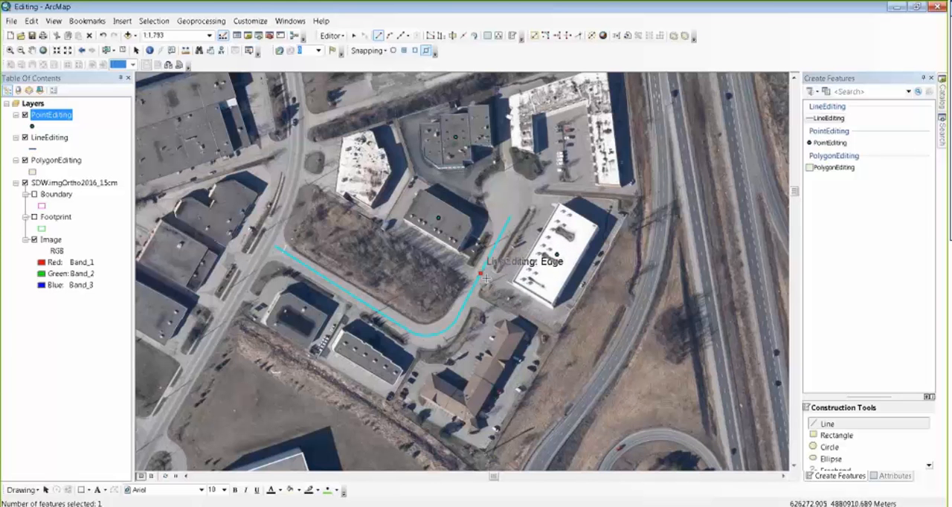
{"action": "left_click", "coordinate": [481, 272]}
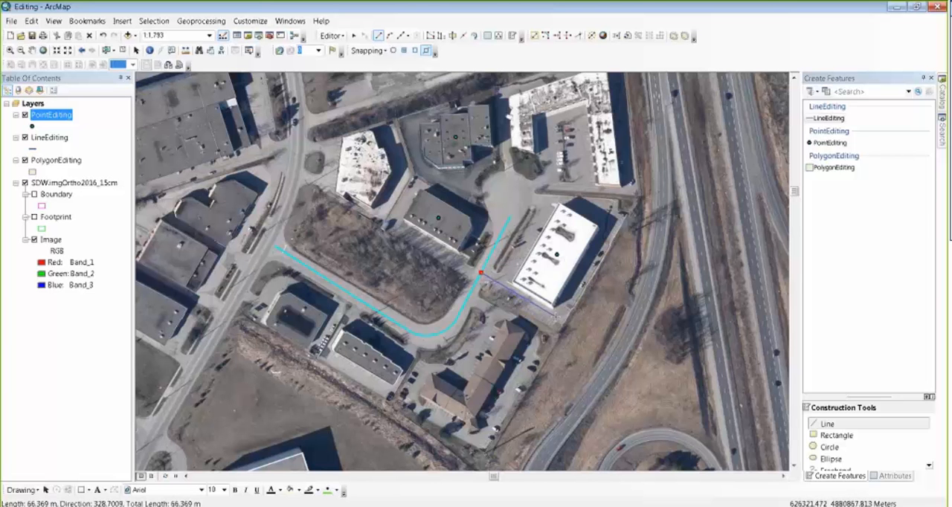
{"action": "left_click", "coordinate": [555, 317]}
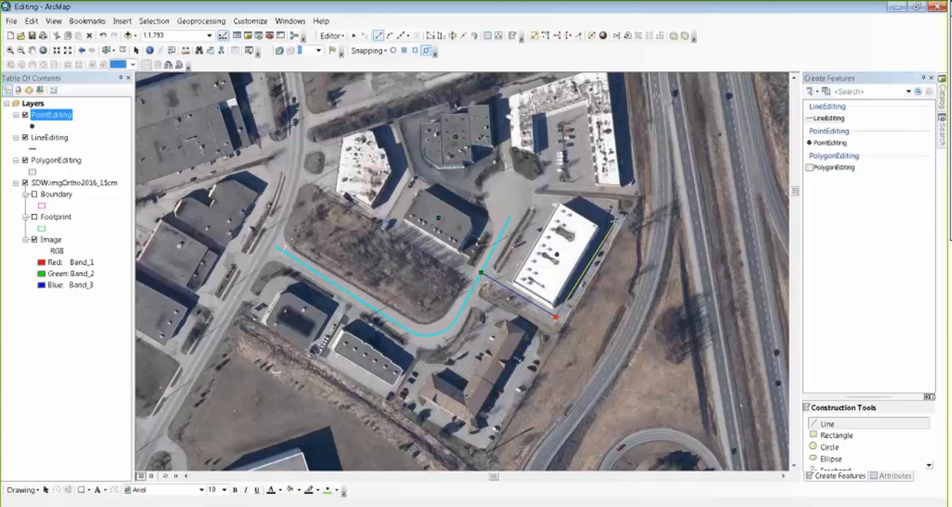
{"action": "left_click", "coordinate": [611, 221]}
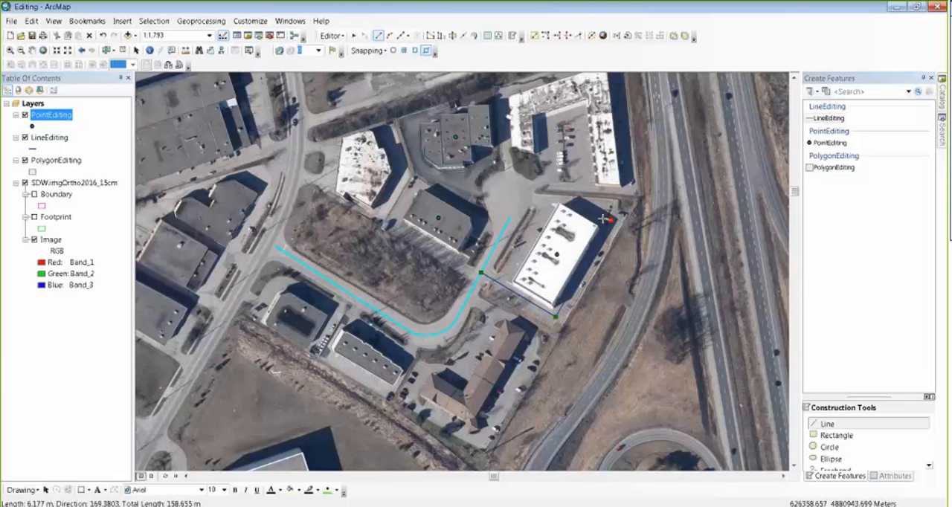
{"action": "left_click", "coordinate": [558, 199]}
{"action": "left_click", "coordinate": [547, 200]}
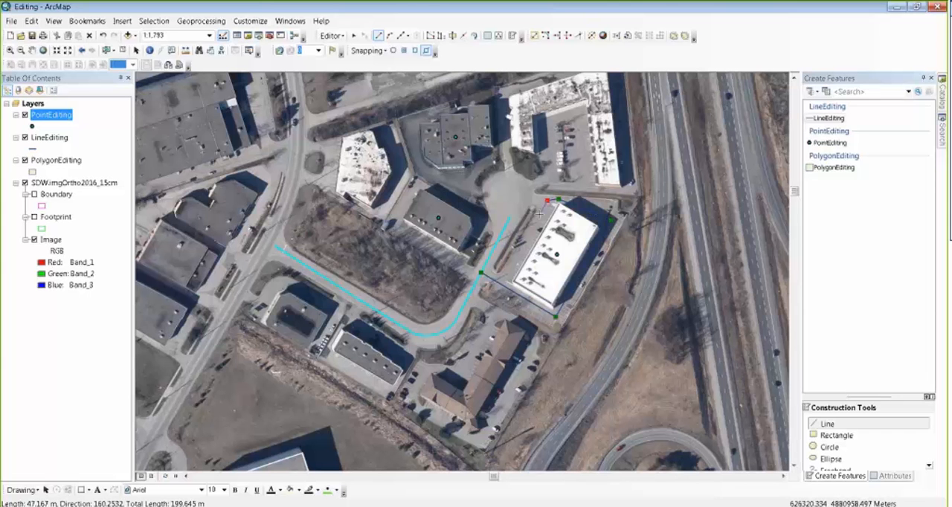
{"action": "left_click", "coordinate": [505, 278]}
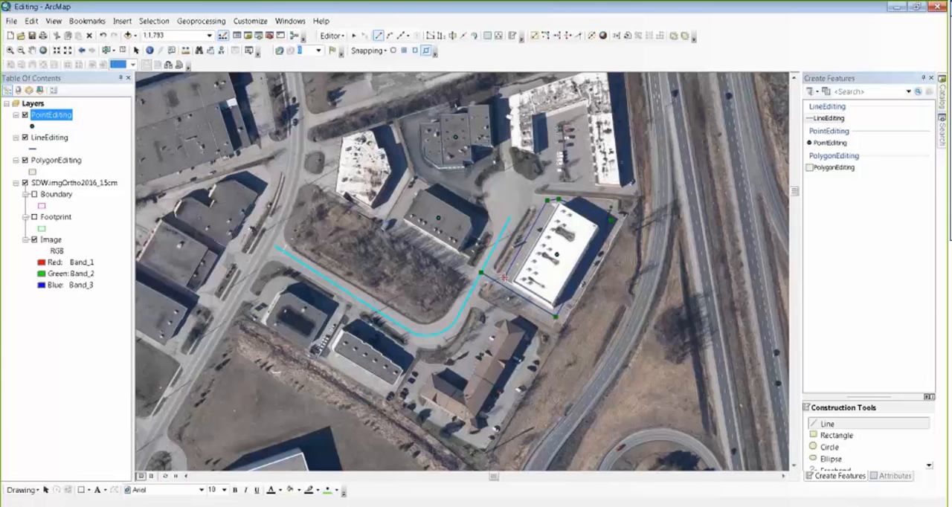
{"action": "key", "text": "F2"}
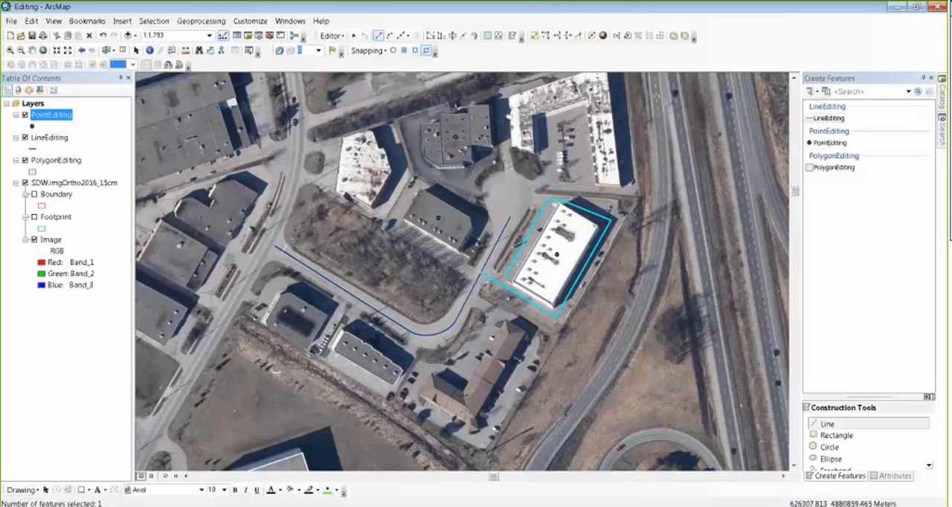
Step: Enable vertex snapping and split the driveway line at its vertex by the building's south corner
{"action": "left_click", "coordinate": [463, 36]}
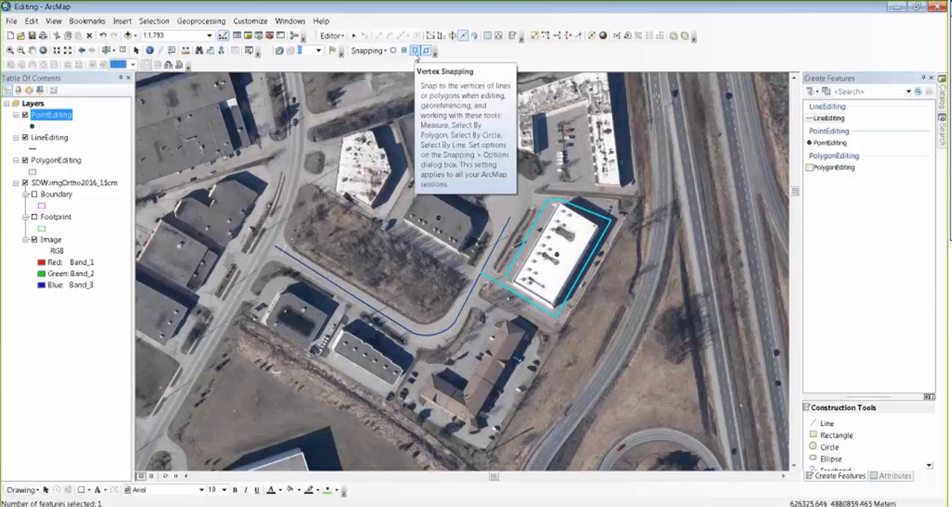
{"action": "left_click", "coordinate": [415, 53]}
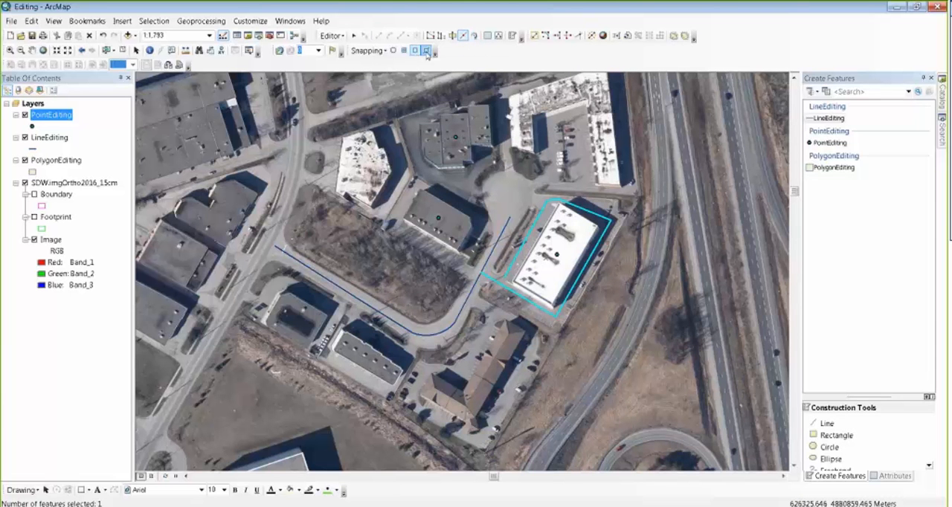
{"action": "left_click", "coordinate": [556, 319]}
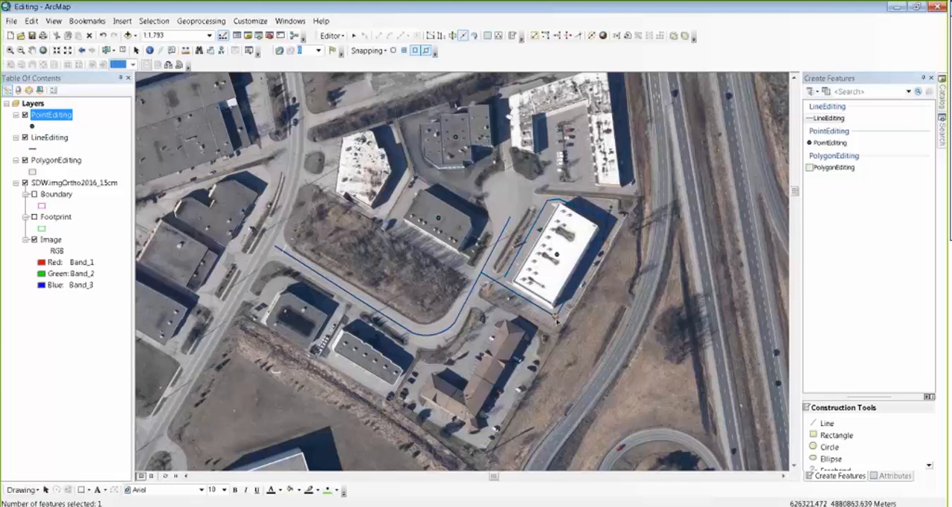
Step: Select the short driveway segment leading off the road and set its Status to Current and Date to 3/31/2017
{"action": "left_click", "coordinate": [551, 313]}
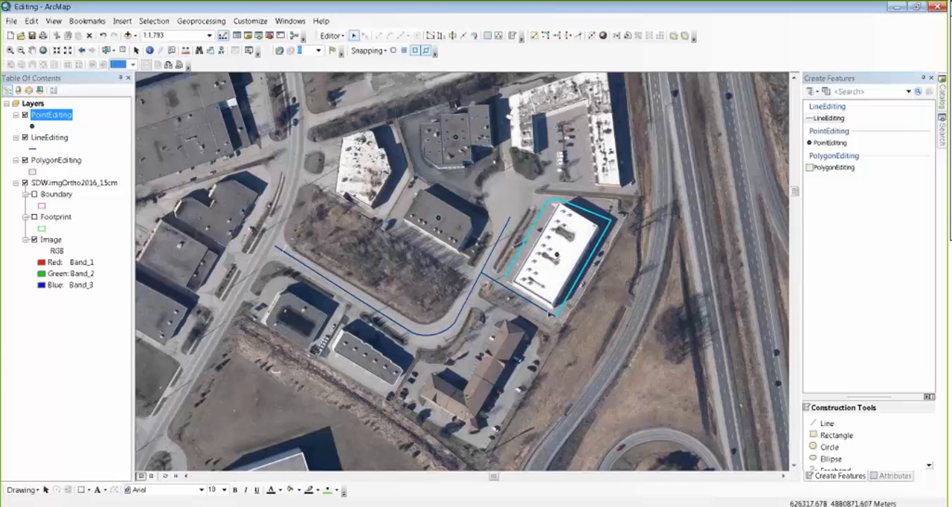
{"action": "left_click", "coordinate": [550, 313]}
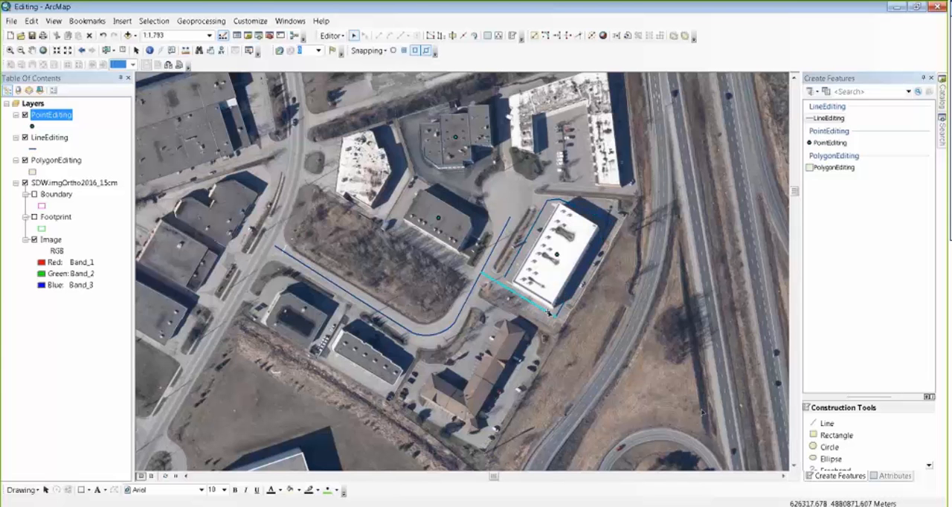
{"action": "left_click", "coordinate": [895, 476]}
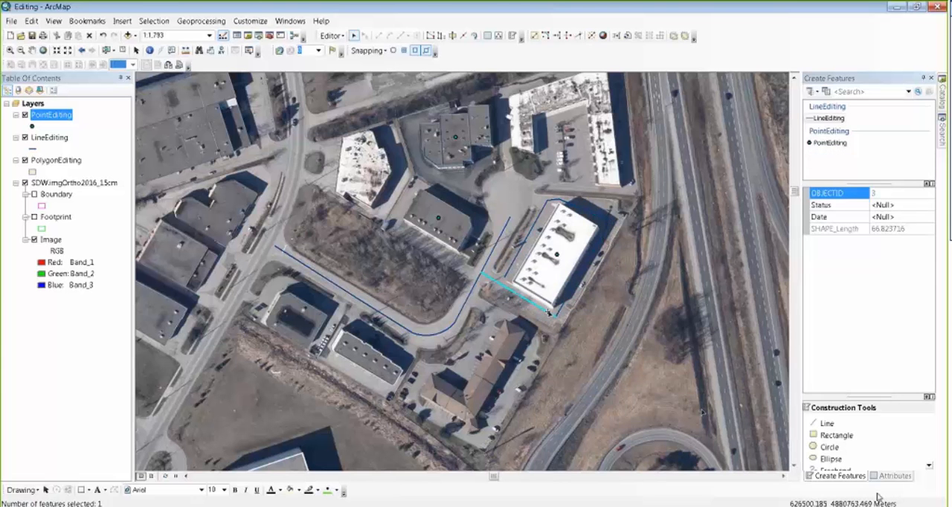
{"action": "left_click", "coordinate": [899, 206]}
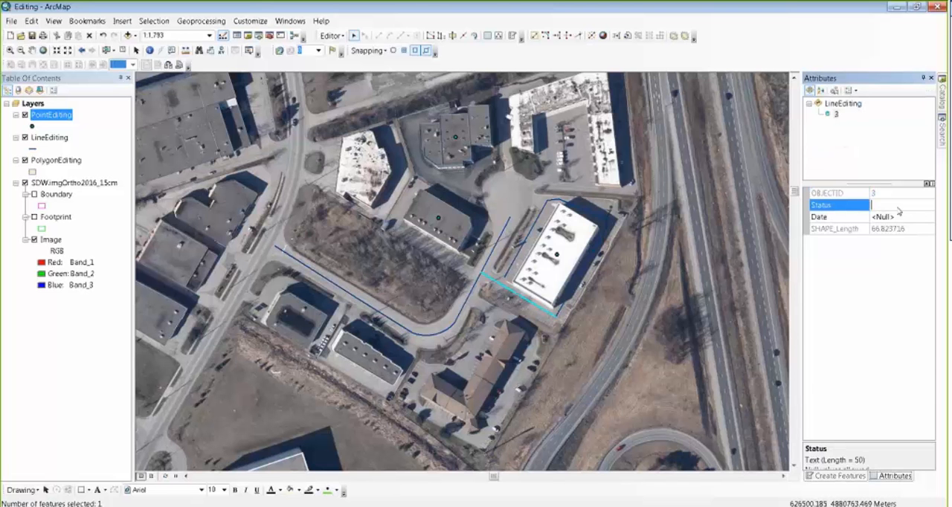
{"action": "type", "text": "Current"}
{"action": "key", "text": "Tab"}
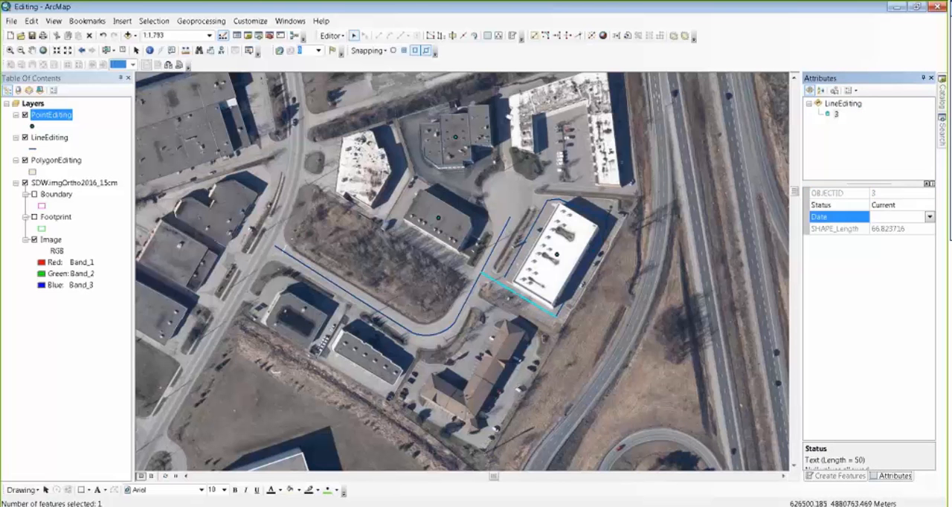
{"action": "left_click", "coordinate": [929, 216]}
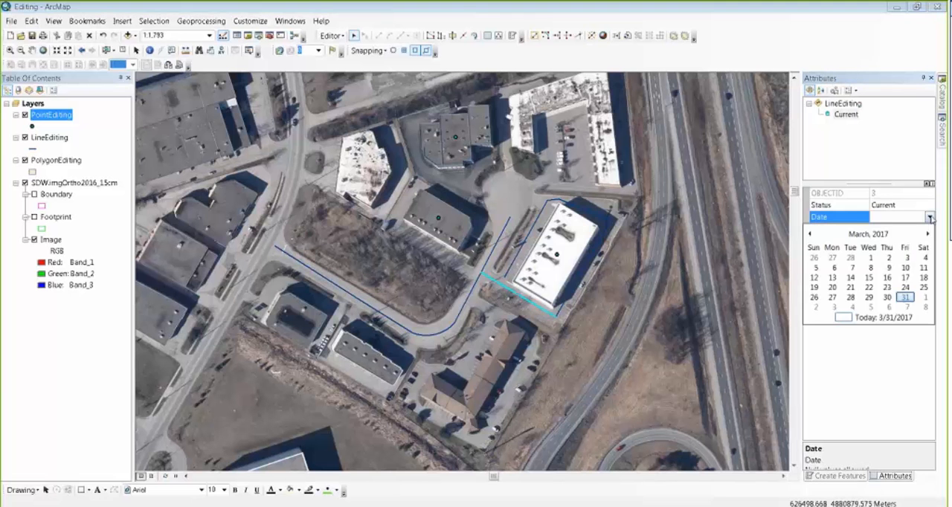
{"action": "left_click", "coordinate": [906, 297]}
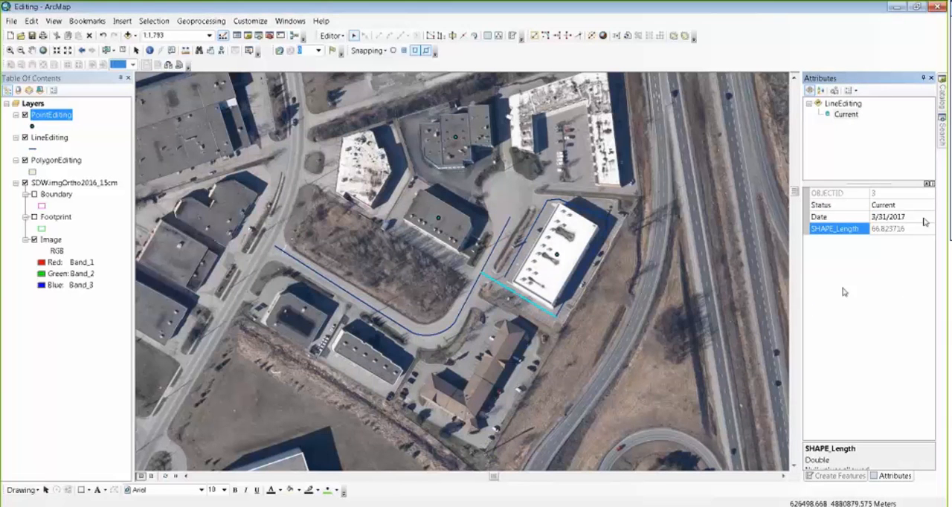
Step: Reshape the remaining driveway line between its north vertex and east edge to cut the corner slightly inward, then undo and redo the reshape
{"action": "left_click", "coordinate": [584, 277]}
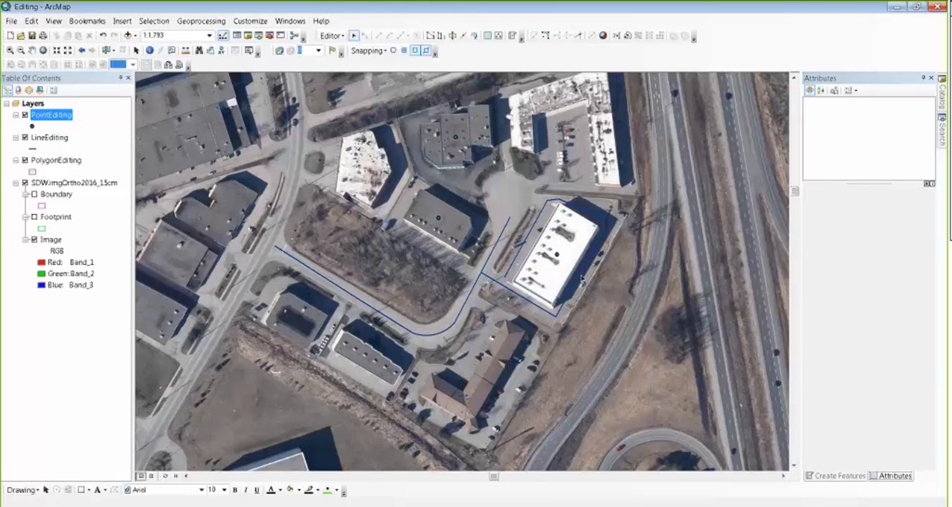
{"action": "left_click", "coordinate": [581, 278]}
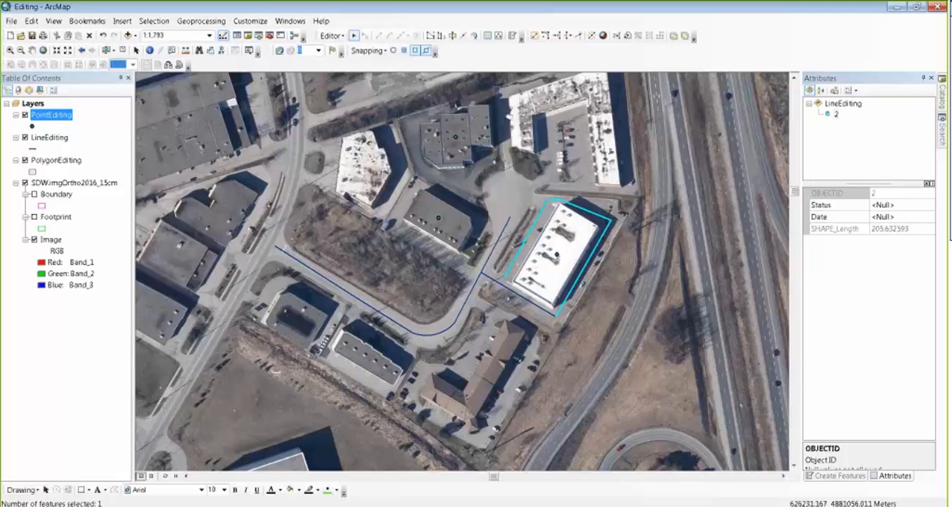
{"action": "left_click", "coordinate": [440, 37]}
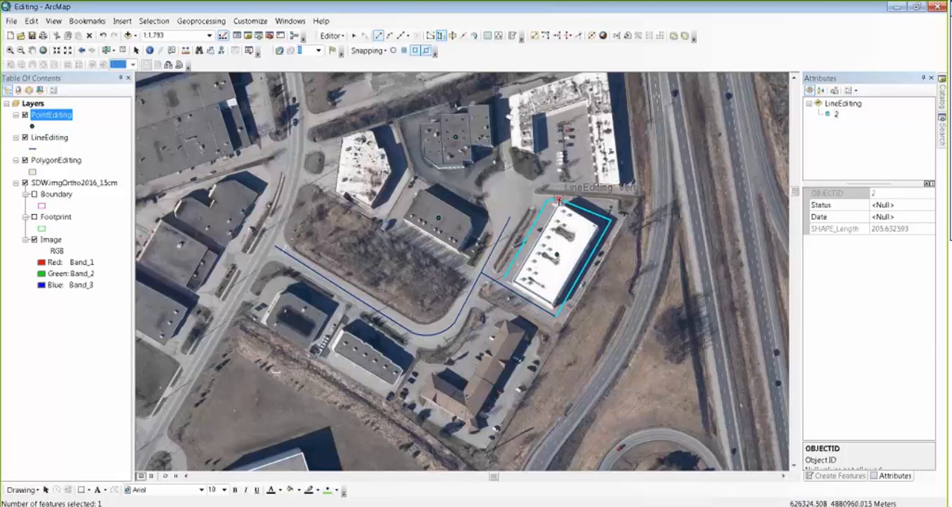
{"action": "left_click", "coordinate": [558, 201]}
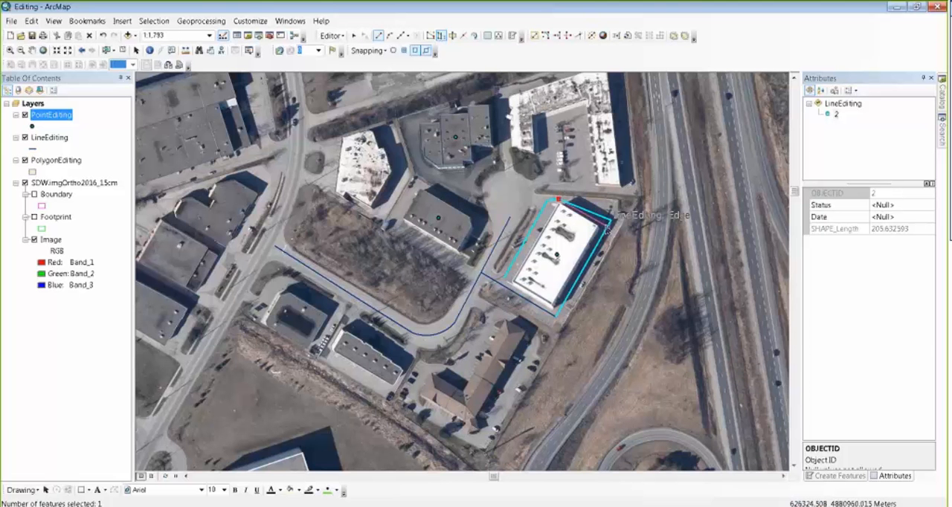
{"action": "double_click", "coordinate": [606, 228]}
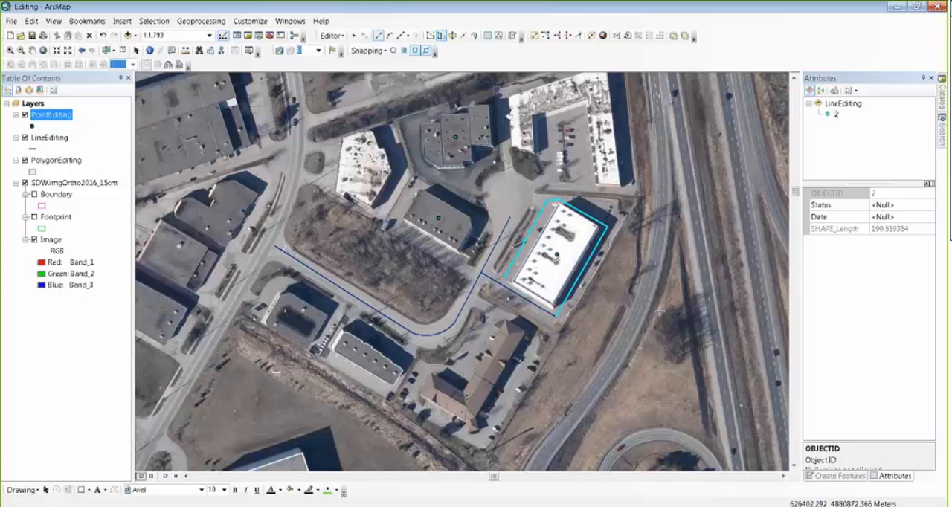
{"action": "key", "text": "ctrl+z"}
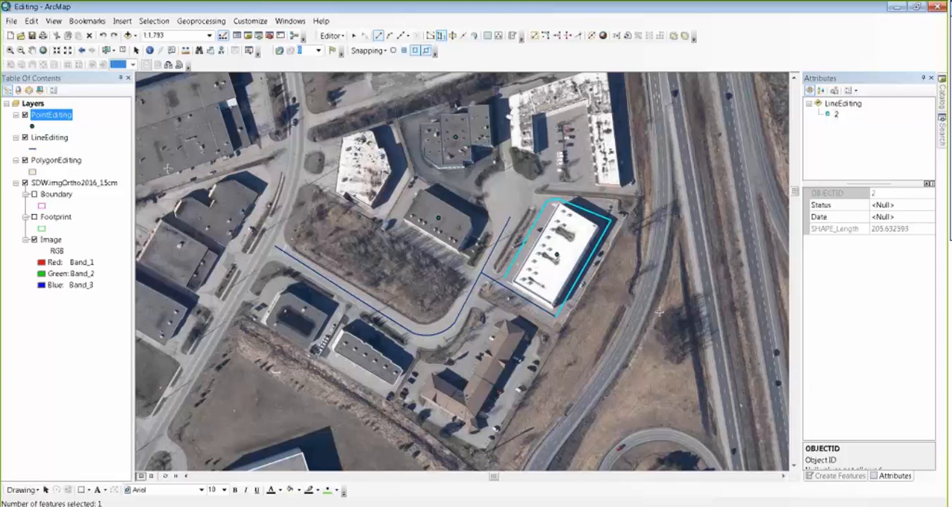
{"action": "left_click", "coordinate": [114, 36]}
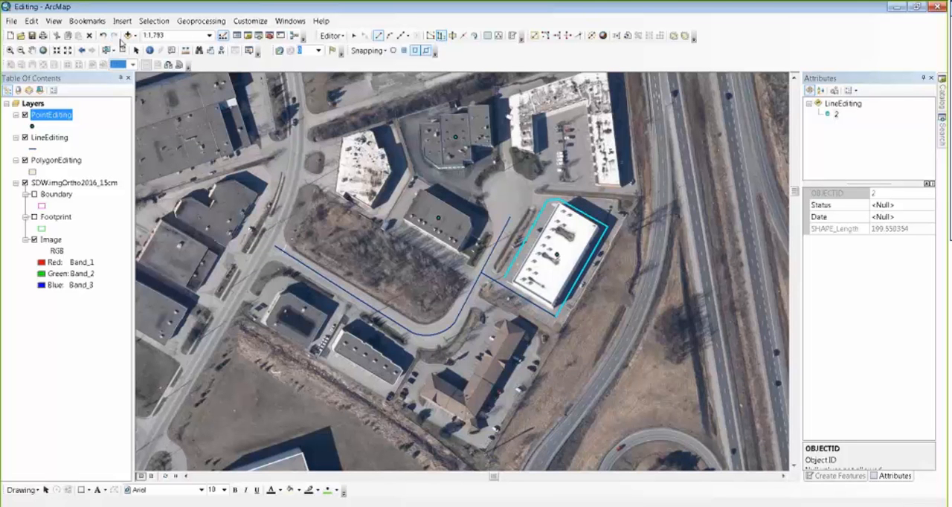
Step: Insert a vertex near the northeast corner of the driveway line, move it outward, and save the edits
{"action": "left_click", "coordinate": [431, 36]}
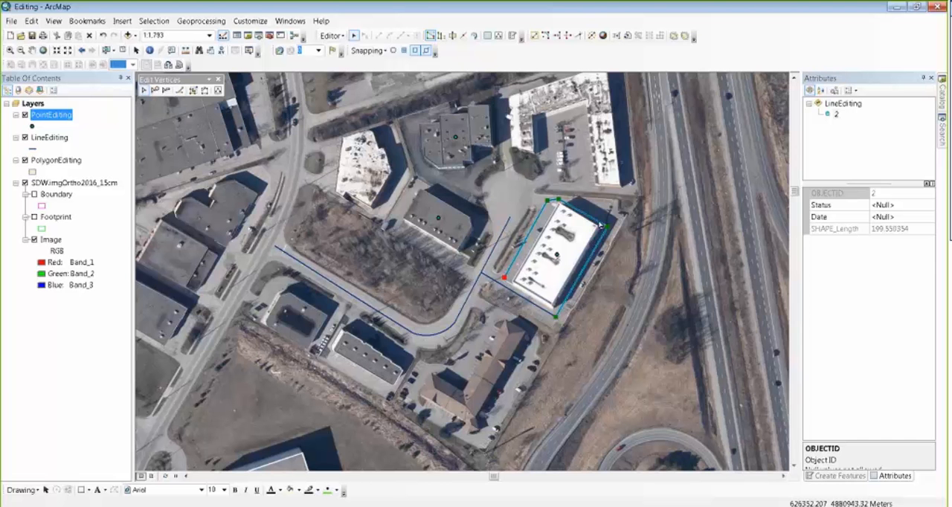
{"action": "right_click", "coordinate": [601, 226]}
{"action": "left_click", "coordinate": [639, 243]}
{"action": "left_click_drag", "start_coordinate": [606, 225], "coordinate": [613, 209]}
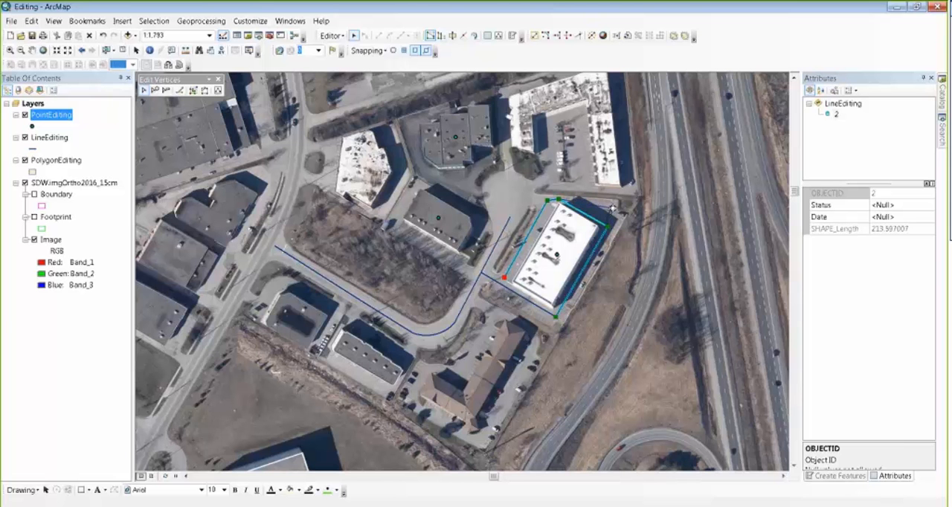
{"action": "key", "text": "F2"}
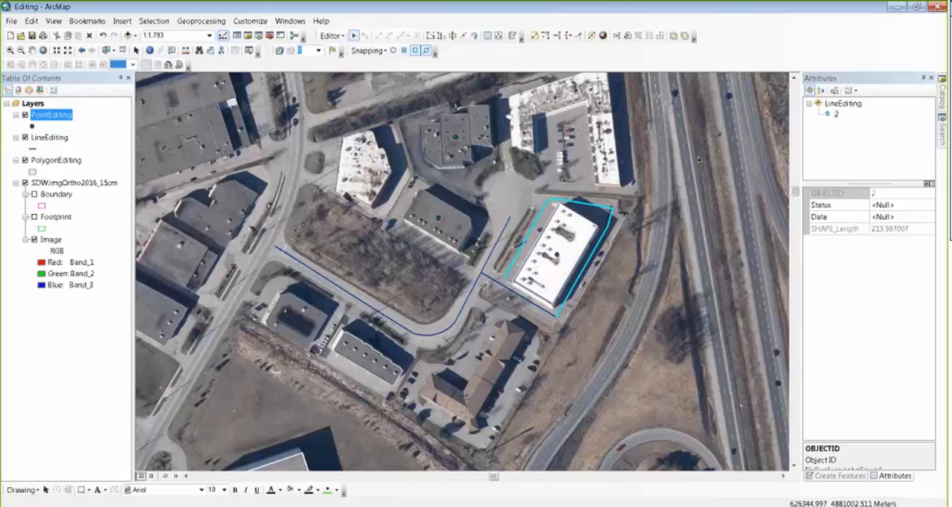
{"action": "left_click", "coordinate": [334, 36]}
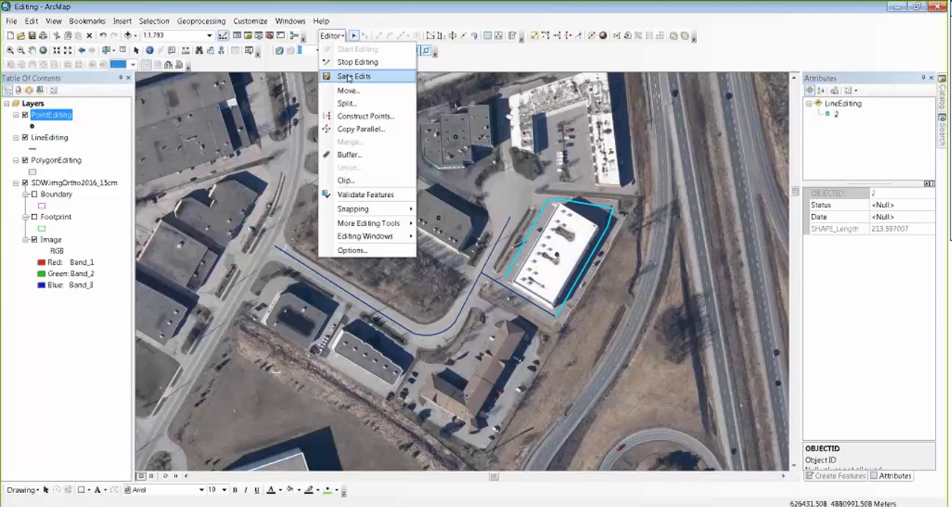
{"action": "left_click", "coordinate": [349, 76]}
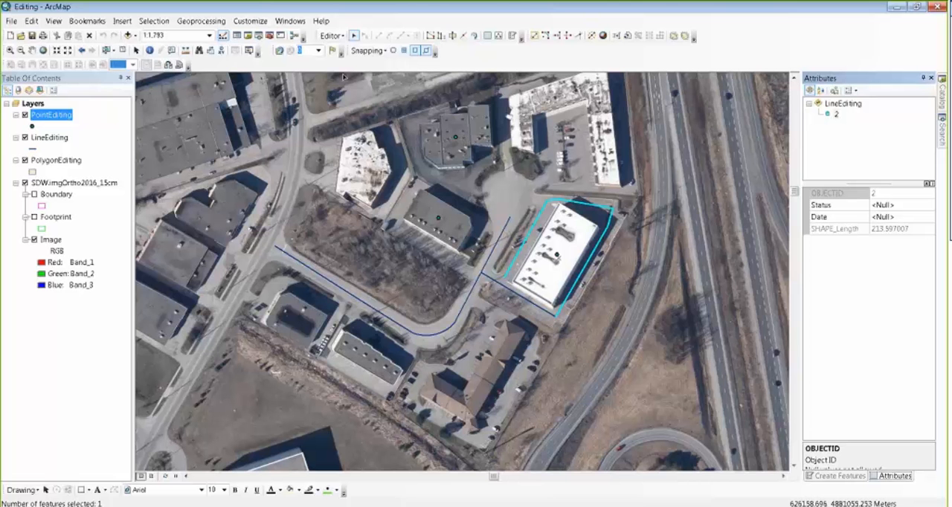
Step: Set the PolygonEditing layer's symbology to unique values categories based on the Status field
{"action": "double_click", "coordinate": [54, 161]}
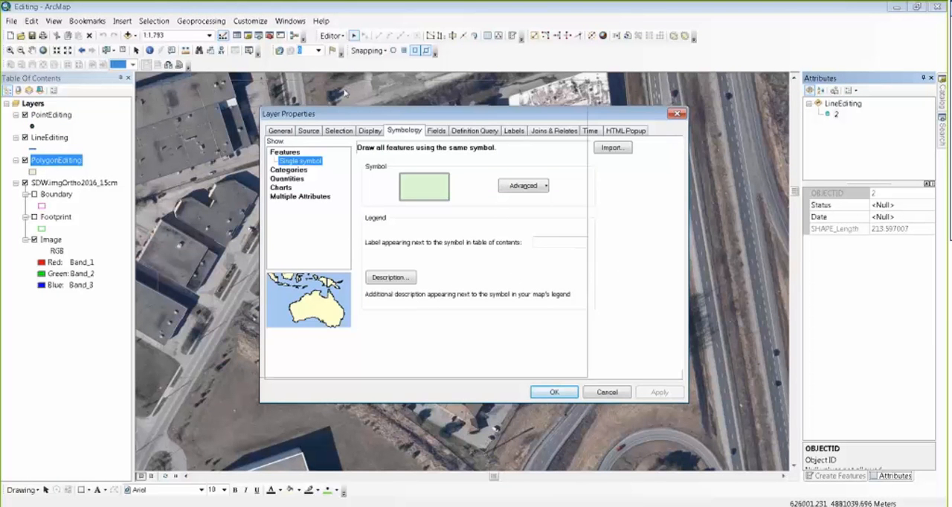
{"action": "left_click_drag", "start_coordinate": [449, 114], "coordinate": [339, 91]}
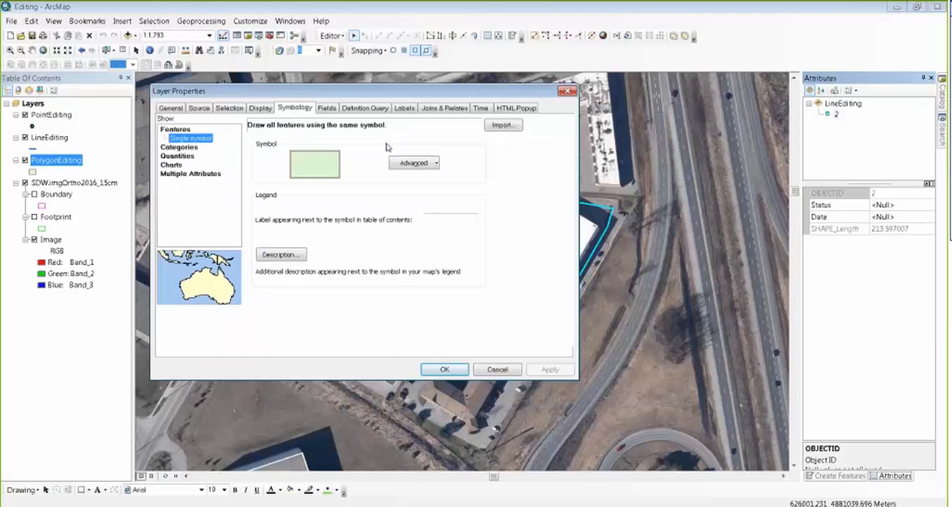
{"action": "left_click", "coordinate": [179, 149]}
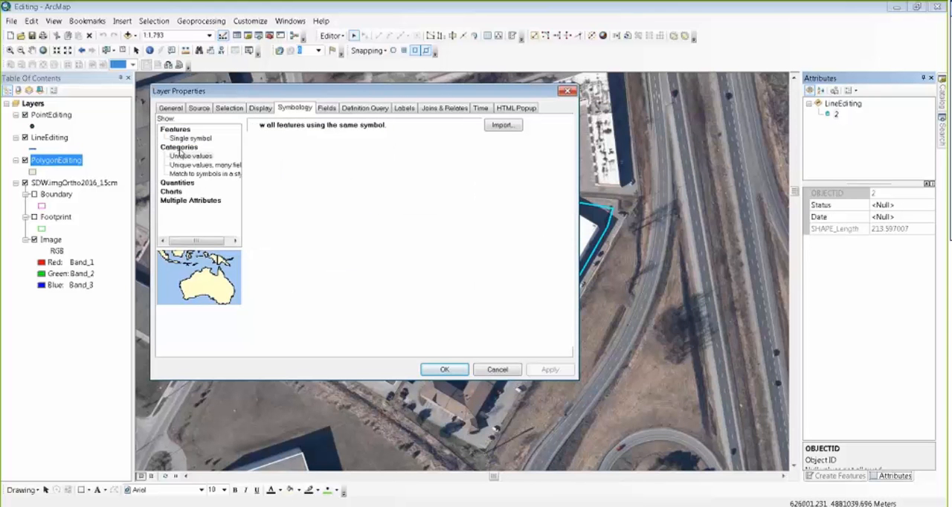
{"action": "left_click", "coordinate": [179, 156]}
{"action": "left_click", "coordinate": [373, 150]}
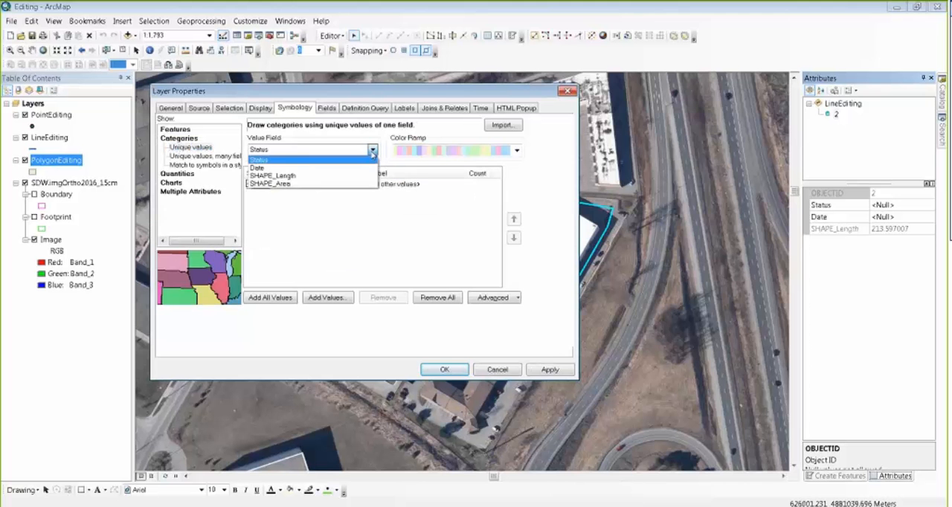
{"action": "left_click", "coordinate": [344, 160]}
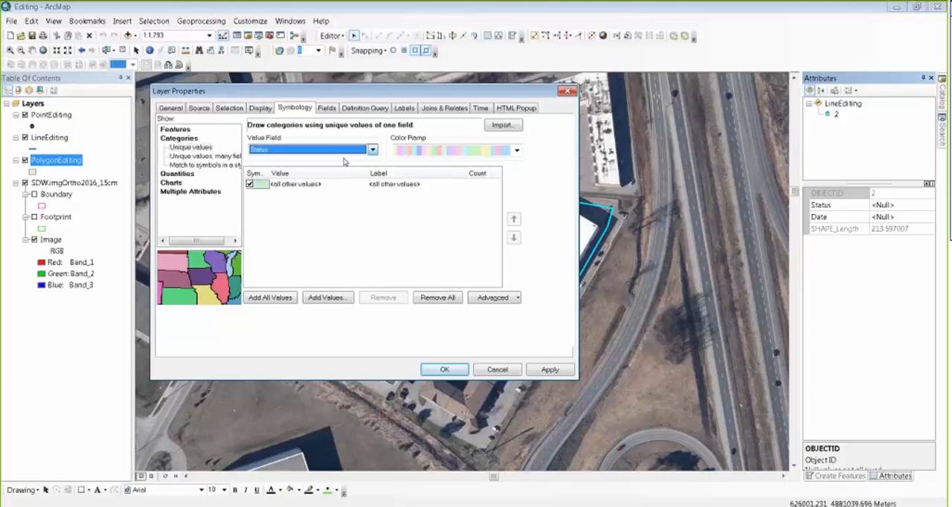
Step: Add Building and Parking as Status values to the PolygonEditing symbology, turn off all other values, and accept the layer properties
{"action": "left_click", "coordinate": [272, 301]}
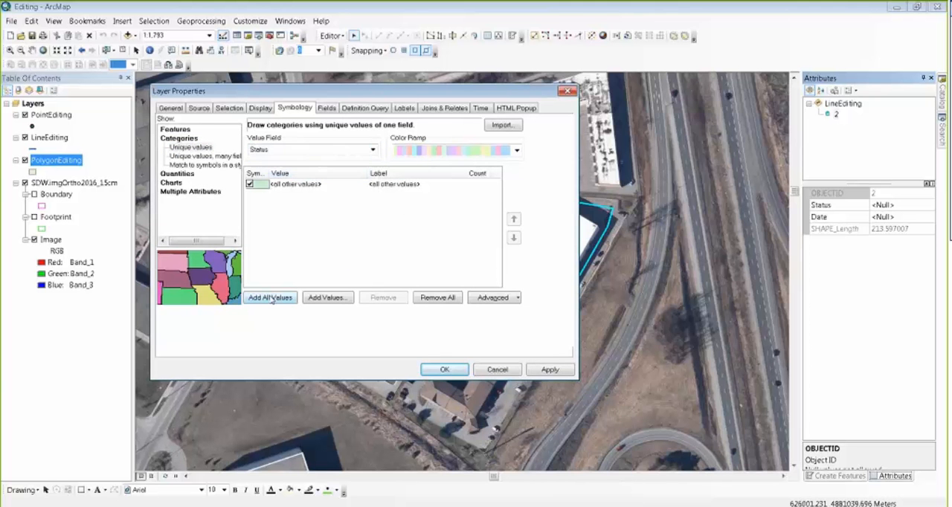
{"action": "left_click", "coordinate": [327, 297]}
{"action": "left_click", "coordinate": [315, 298]}
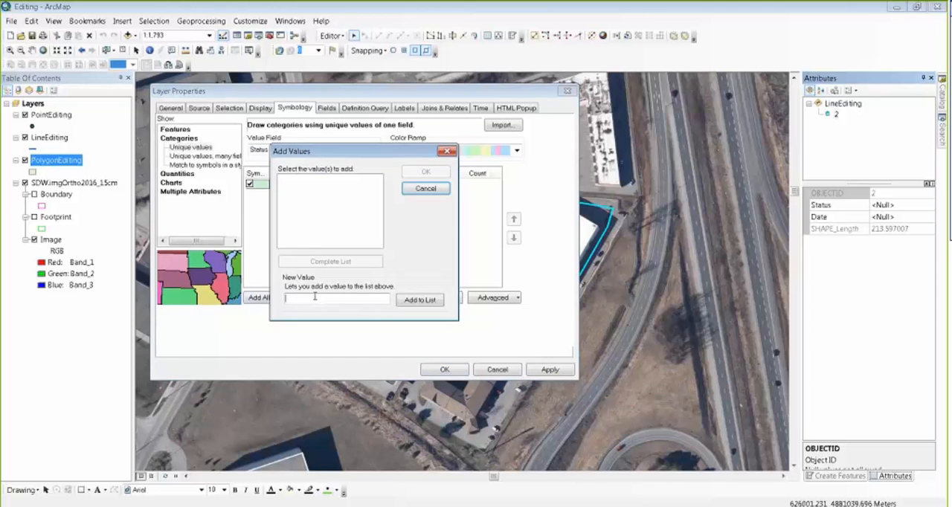
{"action": "type", "text": "Building"}
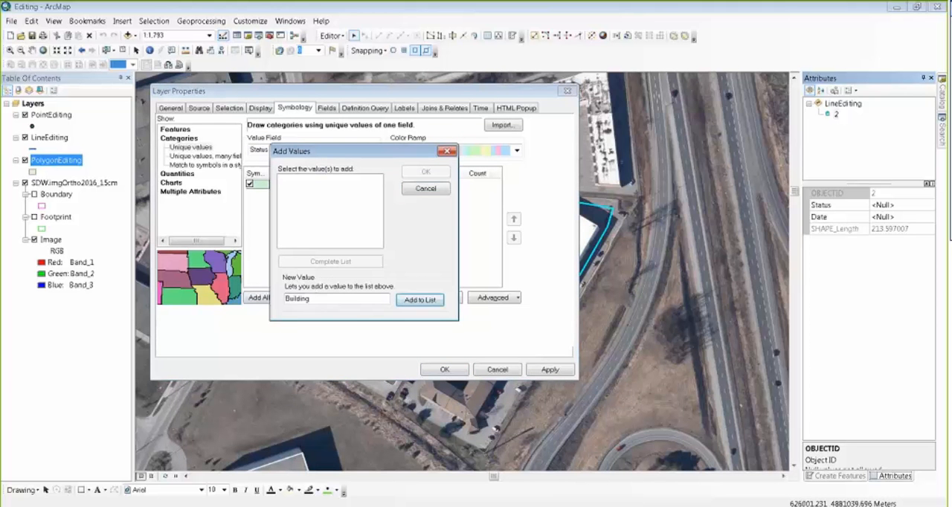
{"action": "key", "text": "Return"}
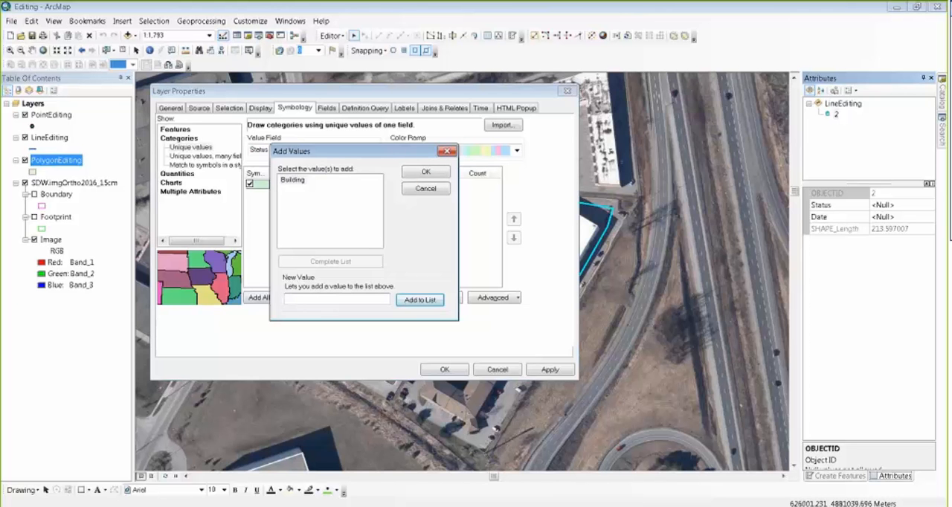
{"action": "type", "text": "Parking"}
{"action": "key", "text": "Return"}
{"action": "left_click", "coordinate": [425, 173]}
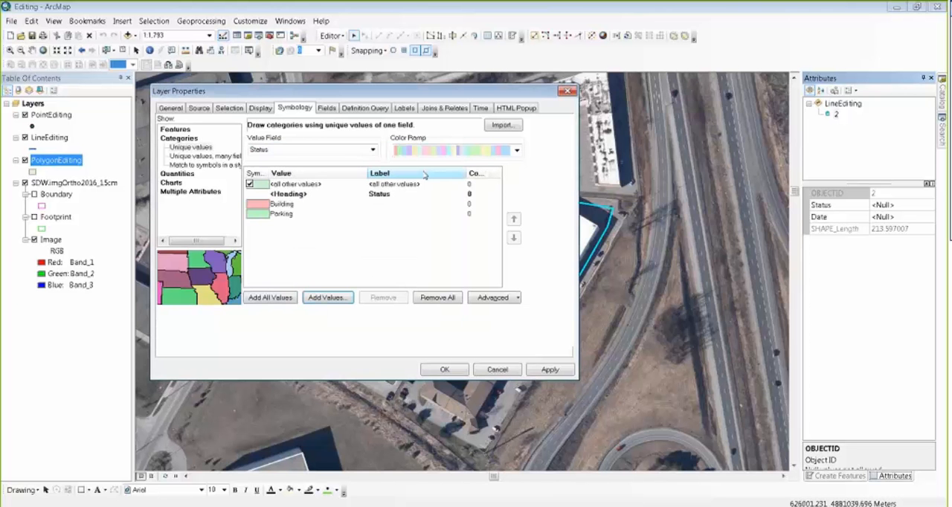
{"action": "left_click", "coordinate": [250, 184]}
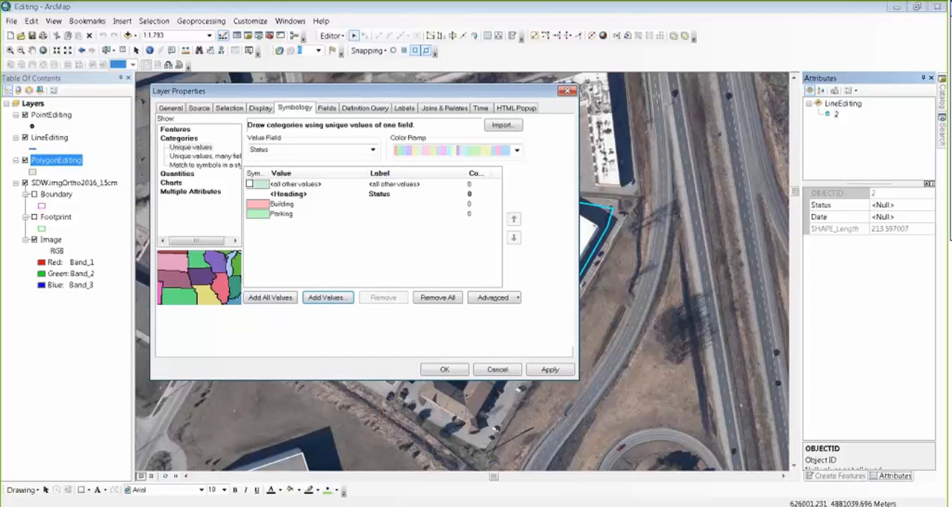
{"action": "left_click", "coordinate": [444, 369]}
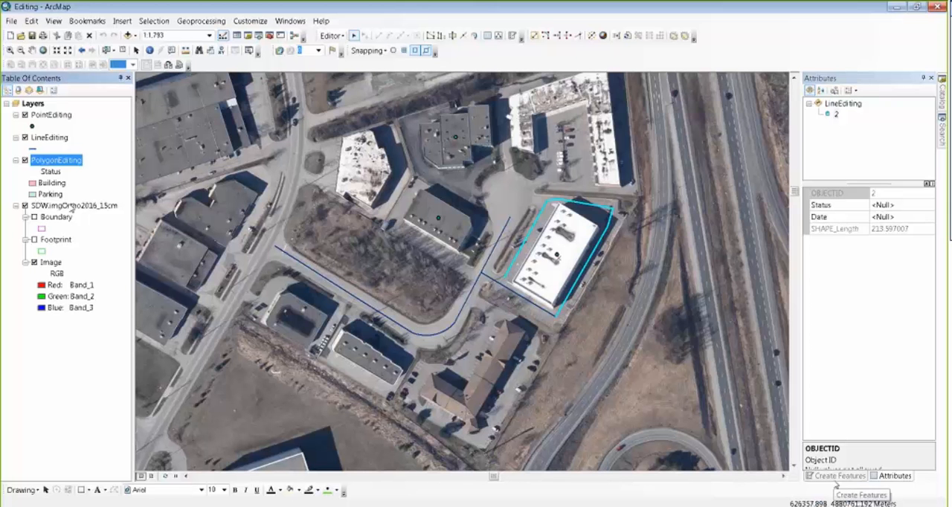
Step: Create new feature templates for the Building and Parking classes of the PolygonEditing layer
{"action": "left_click", "coordinate": [835, 480]}
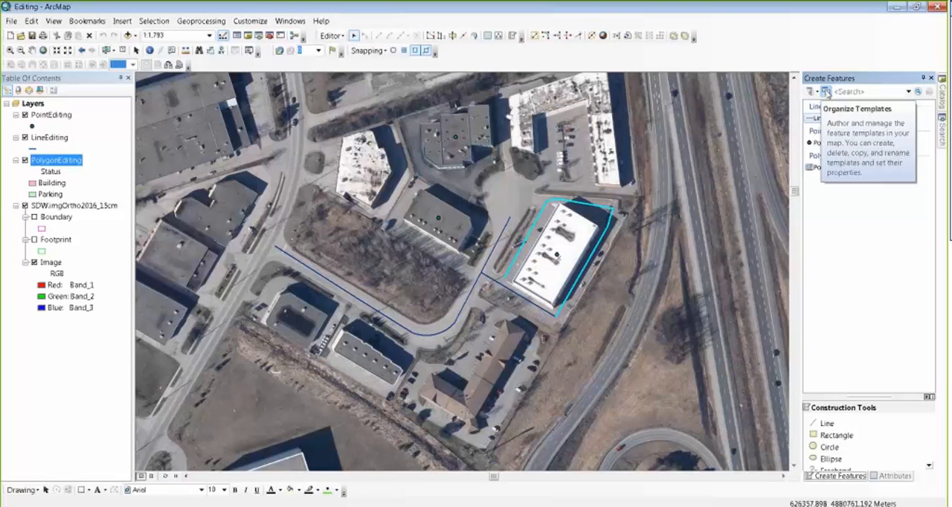
{"action": "left_click", "coordinate": [825, 91]}
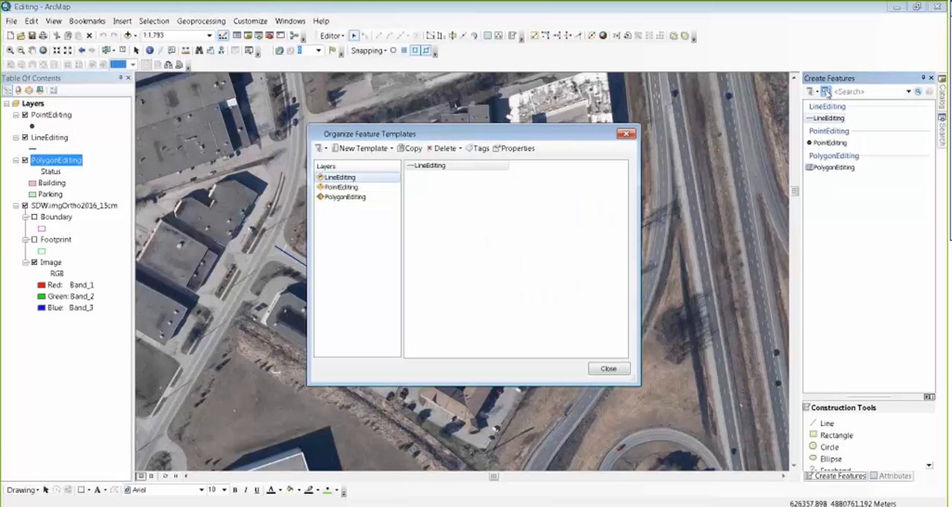
{"action": "left_click", "coordinate": [350, 198]}
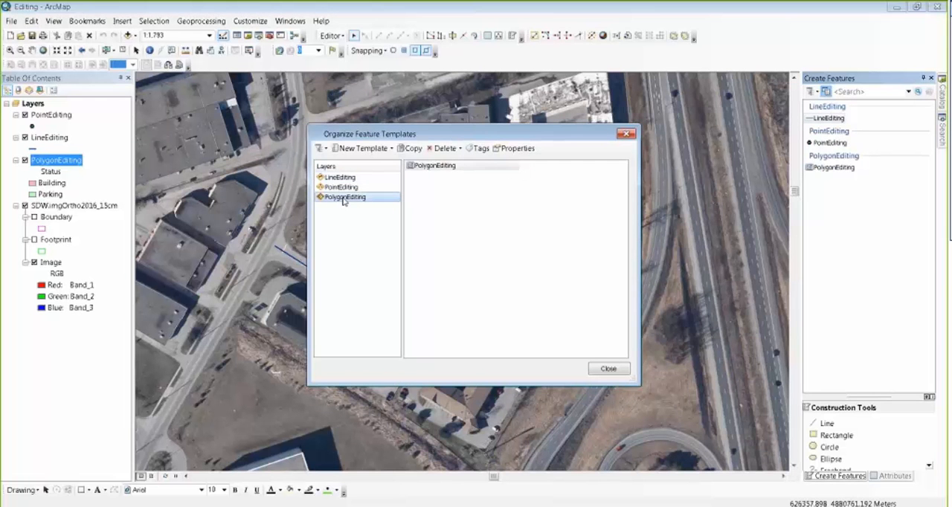
{"action": "left_click", "coordinate": [359, 149]}
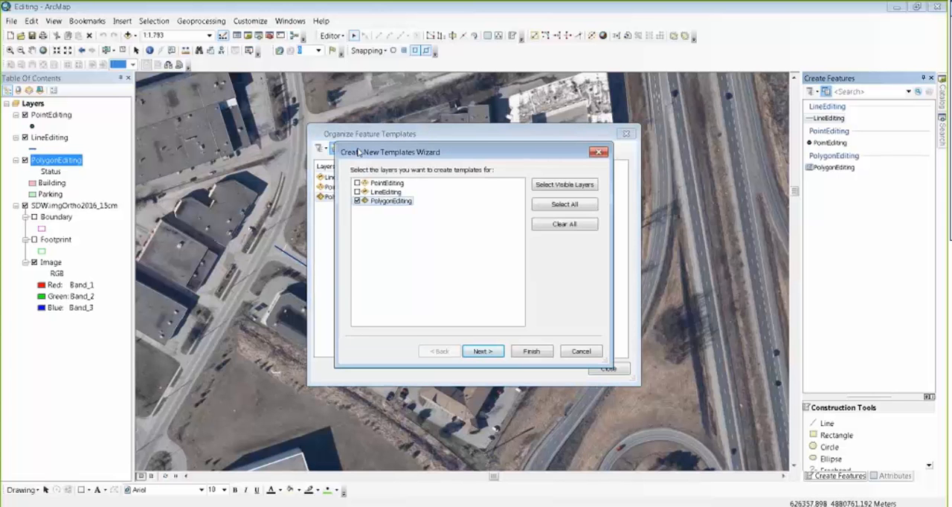
{"action": "left_click", "coordinate": [485, 352]}
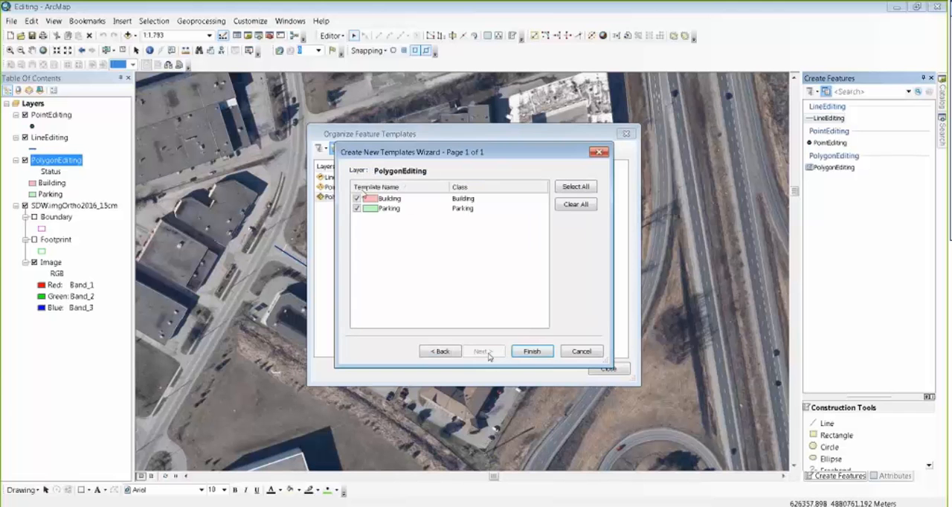
{"action": "left_click", "coordinate": [533, 352]}
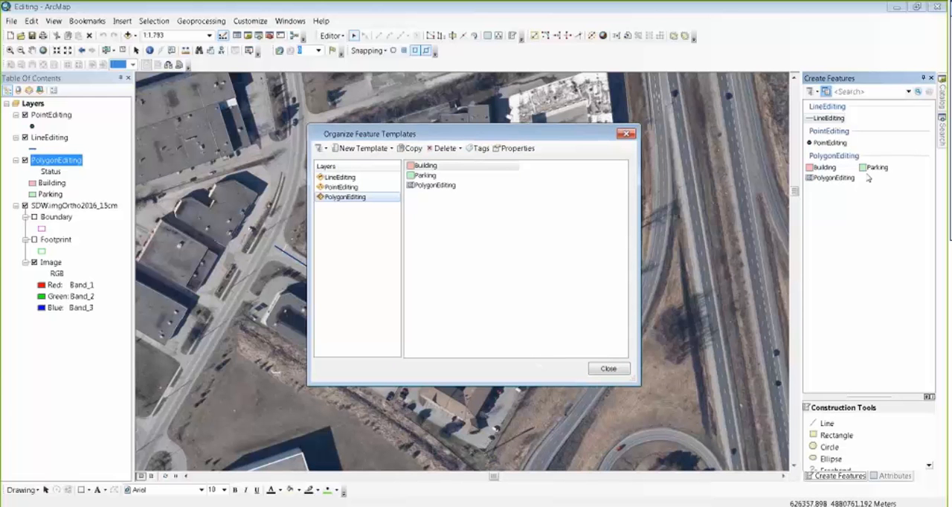
Step: Delete the generic PolygonEditing feature template and finish organizing the templates
{"action": "left_click", "coordinate": [435, 185]}
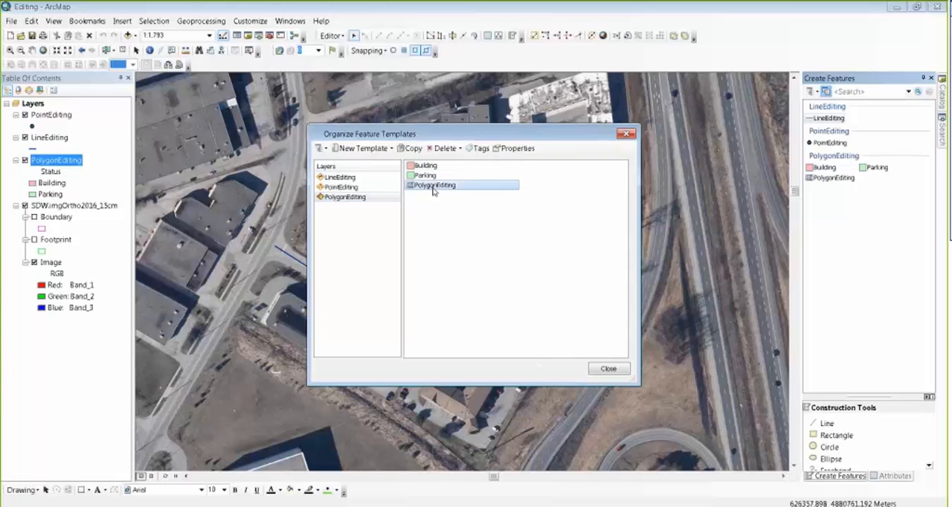
{"action": "left_click", "coordinate": [443, 148]}
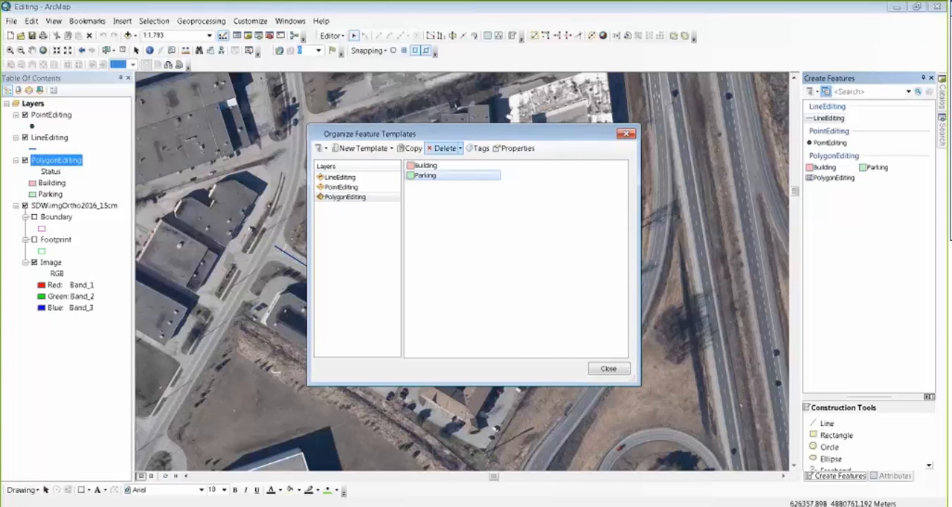
{"action": "left_click", "coordinate": [608, 369]}
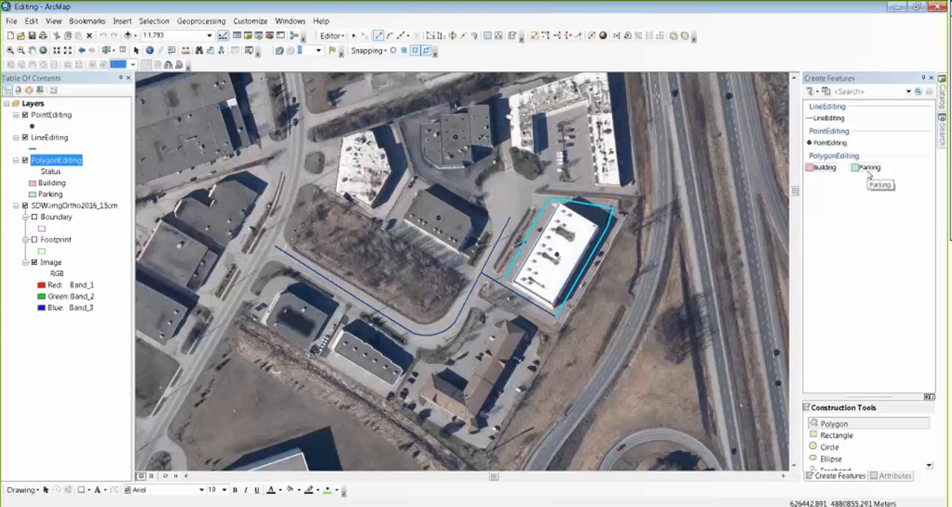
Step: Draw a Building rectangle of about 2486 square metres over the white-roofed building enclosed by the driveway line
{"action": "left_click", "coordinate": [824, 168]}
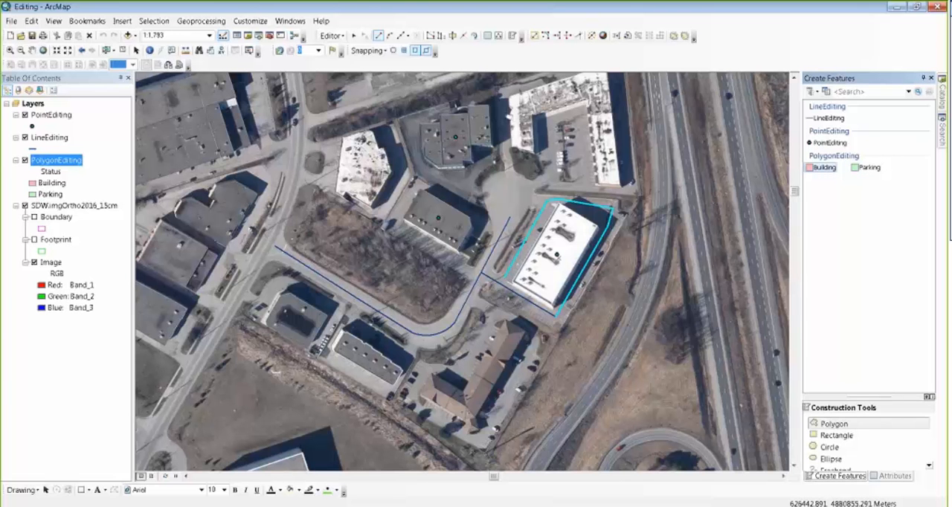
{"action": "left_click_drag", "start_coordinate": [858, 397], "coordinate": [859, 289]}
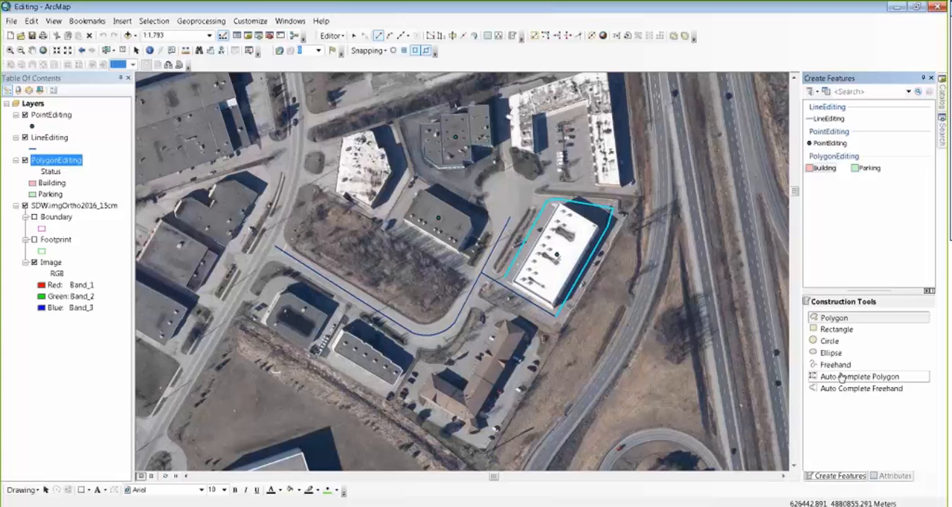
{"action": "left_click", "coordinate": [837, 331]}
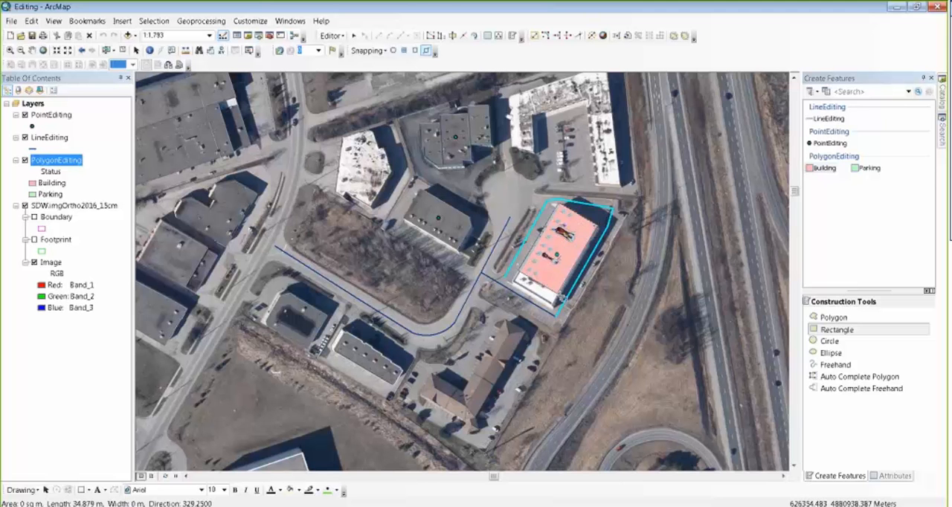
{"action": "left_click", "coordinate": [563, 298]}
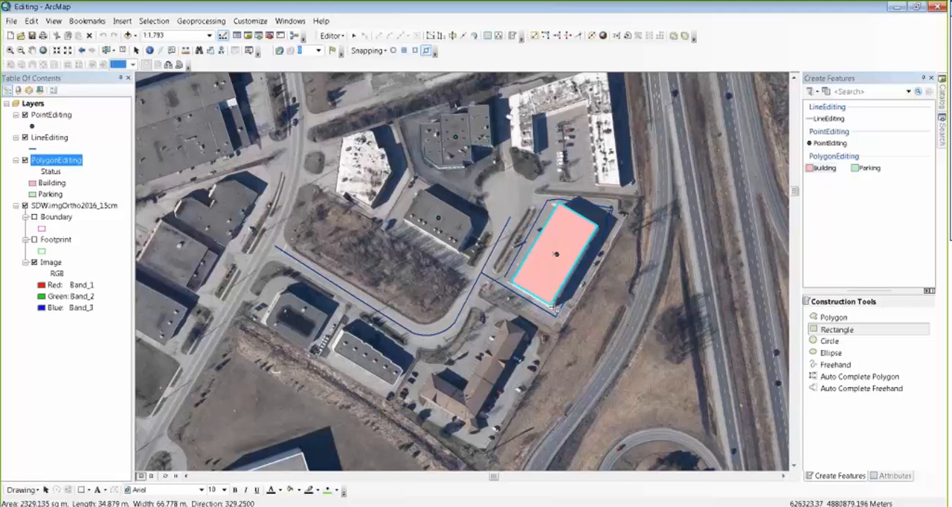
Step: Set the new building polygon's Date attribute to 3/31/2017
{"action": "left_click", "coordinate": [895, 476]}
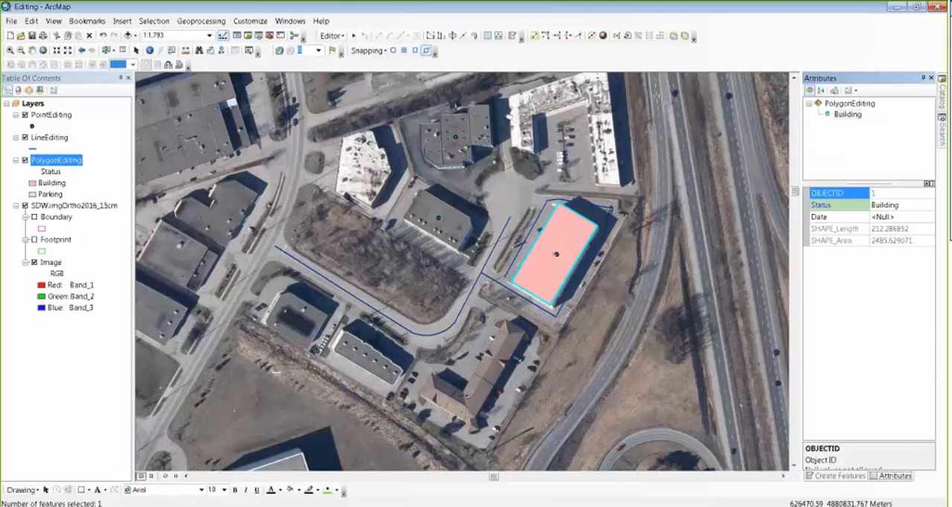
{"action": "left_click", "coordinate": [904, 218]}
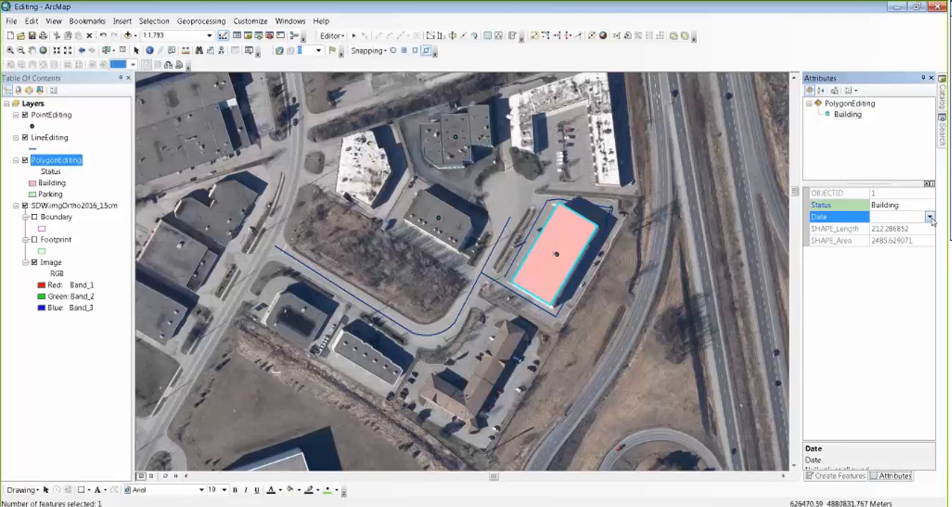
{"action": "left_click", "coordinate": [929, 218]}
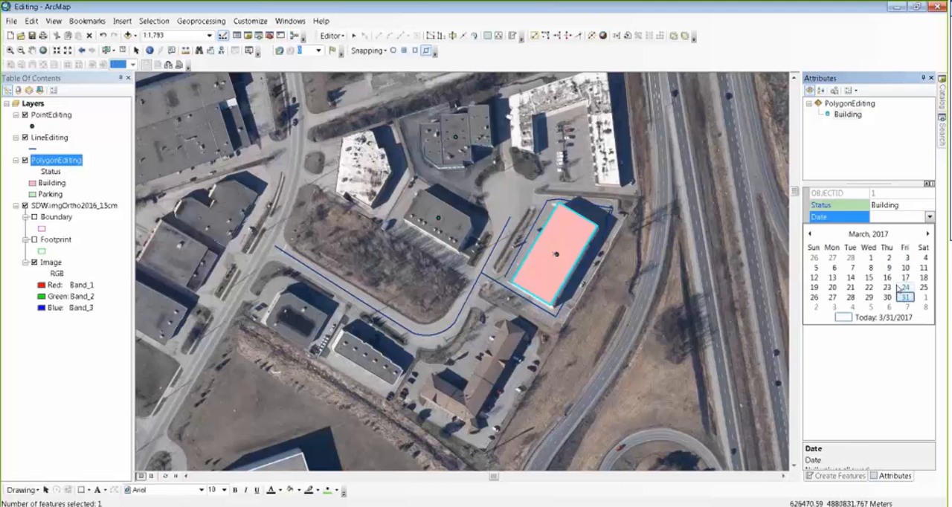
{"action": "left_click", "coordinate": [904, 297]}
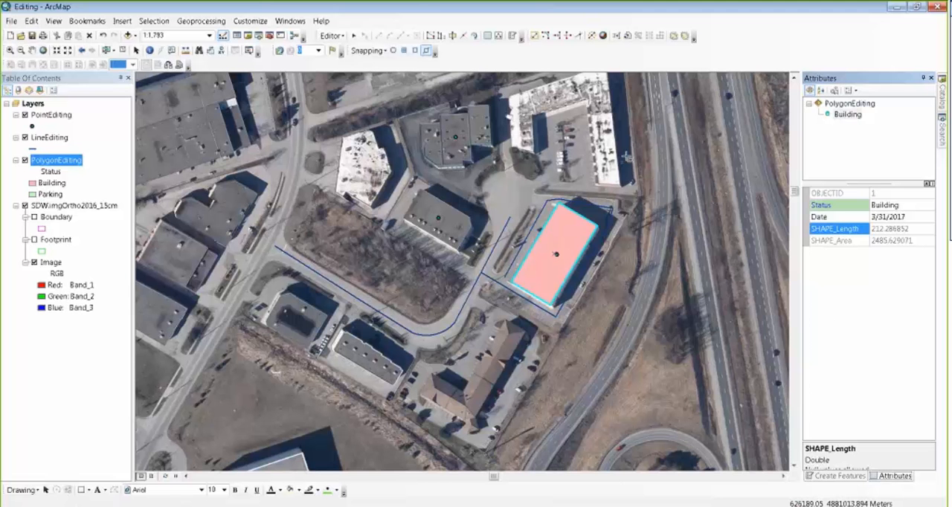
Step: Draw a Building rectangle of about 495 square metres over the northeast wing of the grey three-section building to the north
{"action": "left_click", "coordinate": [9, 51]}
{"action": "left_click_drag", "start_coordinate": [407, 104], "coordinate": [509, 179]}
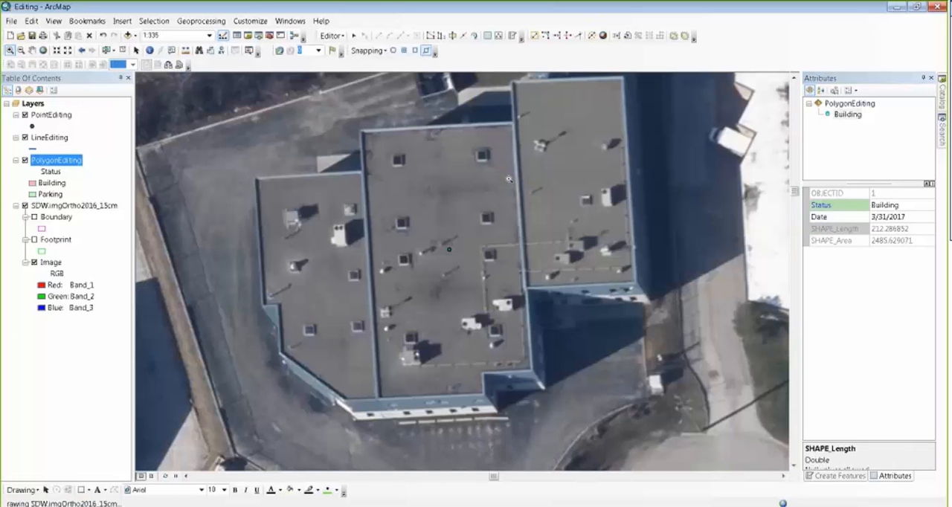
{"action": "left_click", "coordinate": [839, 475]}
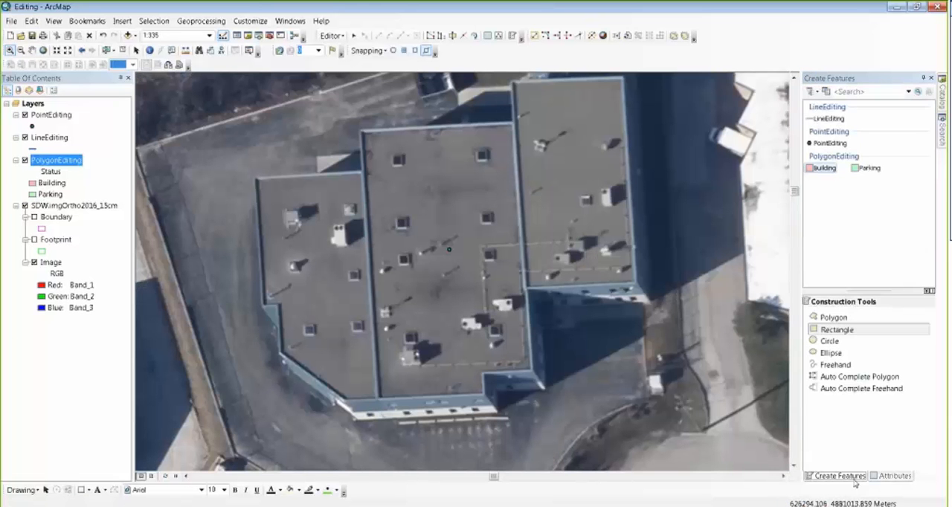
{"action": "left_click", "coordinate": [823, 169]}
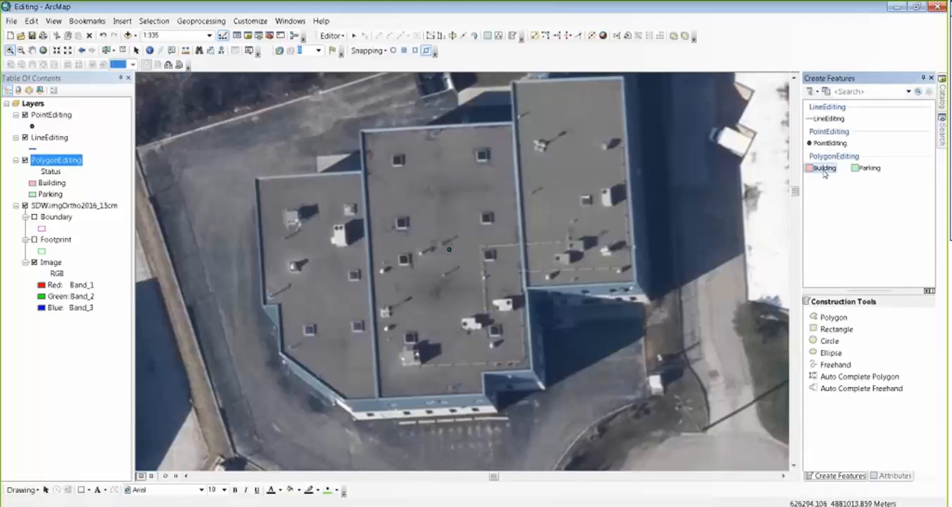
{"action": "left_click", "coordinate": [827, 328]}
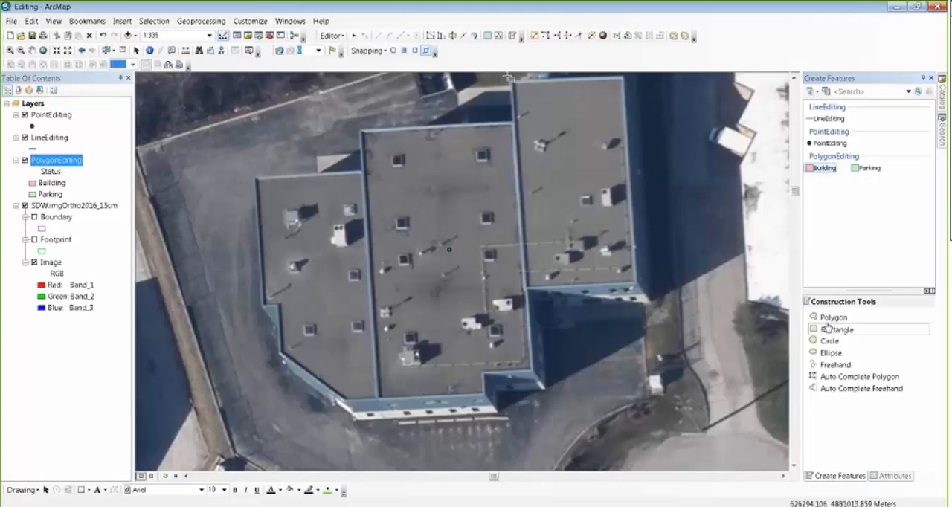
{"action": "left_click", "coordinate": [621, 80]}
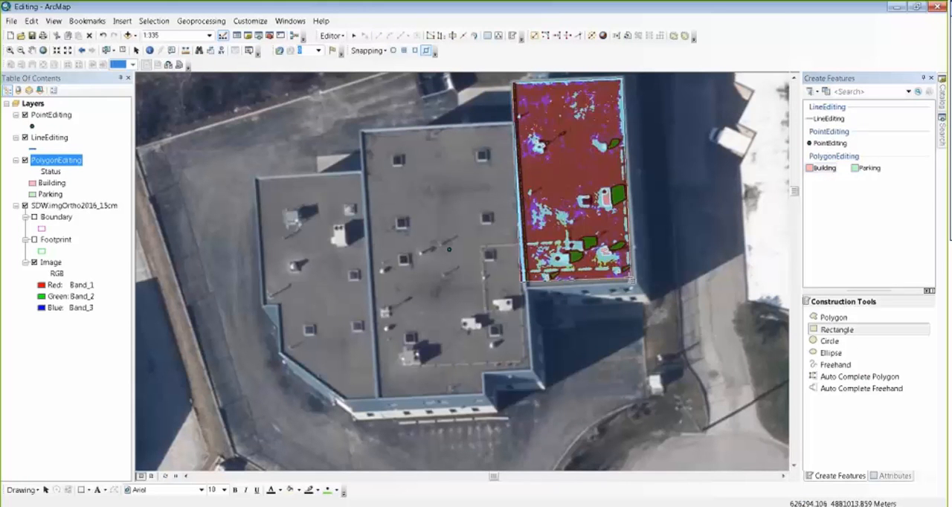
{"action": "left_click", "coordinate": [639, 284]}
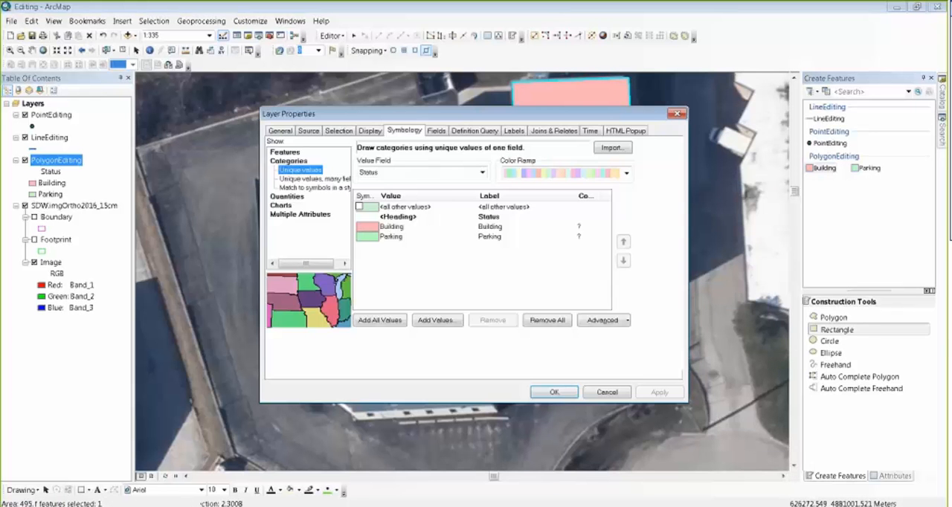
Step: Make the PolygonEditing layer partly transparent so the orthophoto shows through its features
{"action": "left_click", "coordinate": [370, 131]}
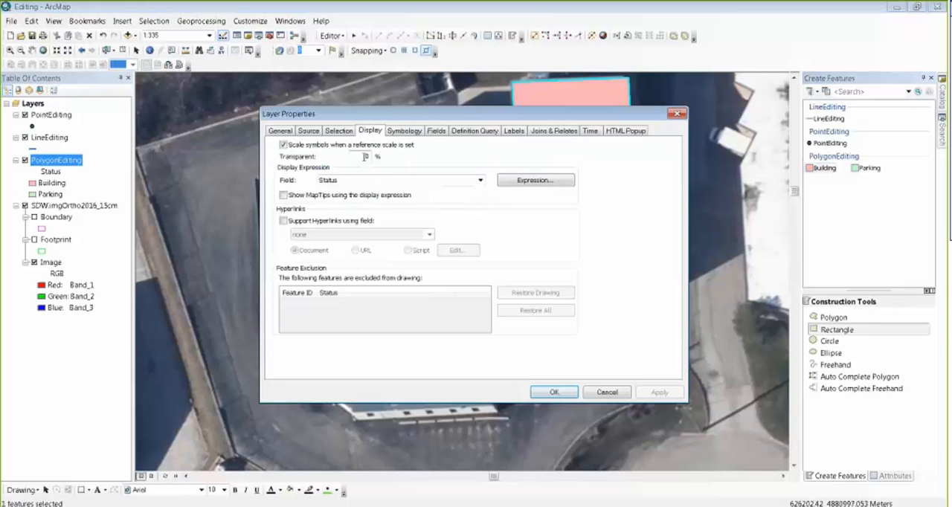
{"action": "left_click", "coordinate": [554, 392]}
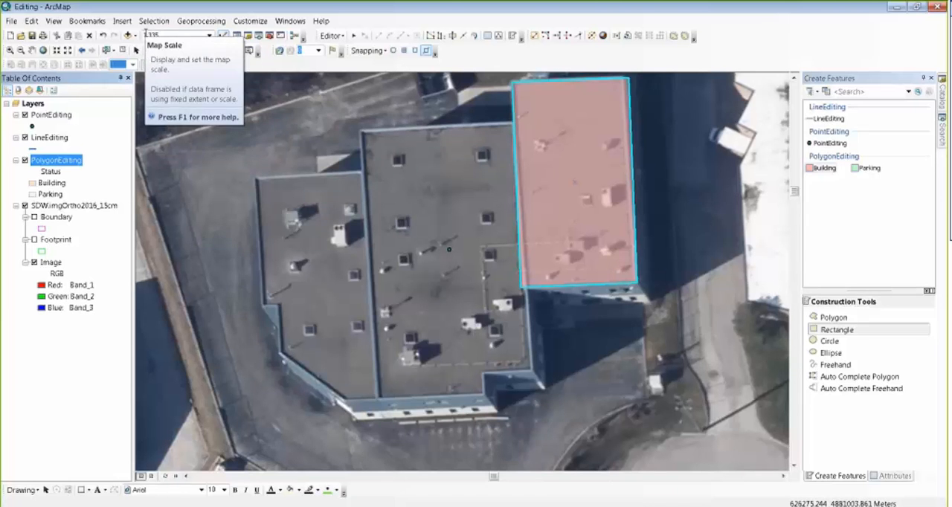
Step: Replace the northeast wing's rectangle with a Building polygon drawn from its southwest corner, using a 90-degree deflection and Square and Finish
{"action": "left_click", "coordinate": [354, 35]}
{"action": "left_click", "coordinate": [625, 316]}
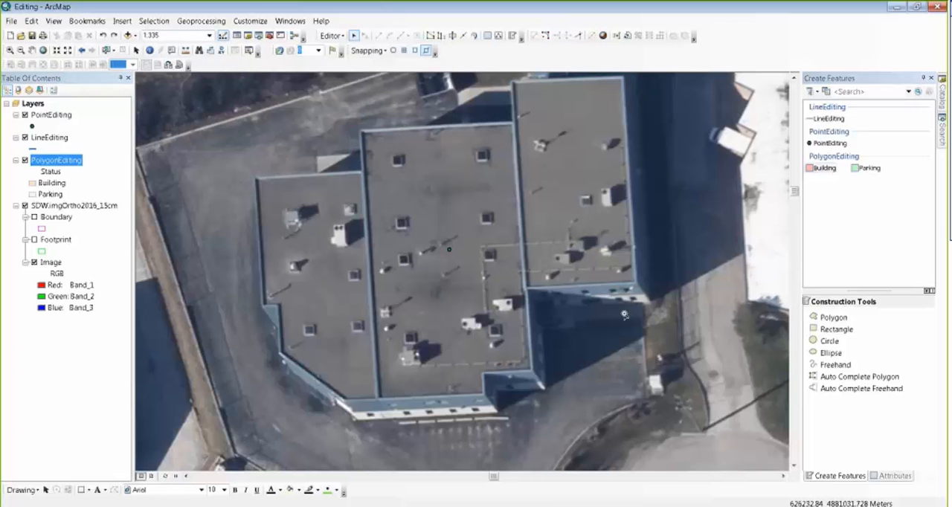
{"action": "left_click", "coordinate": [831, 318]}
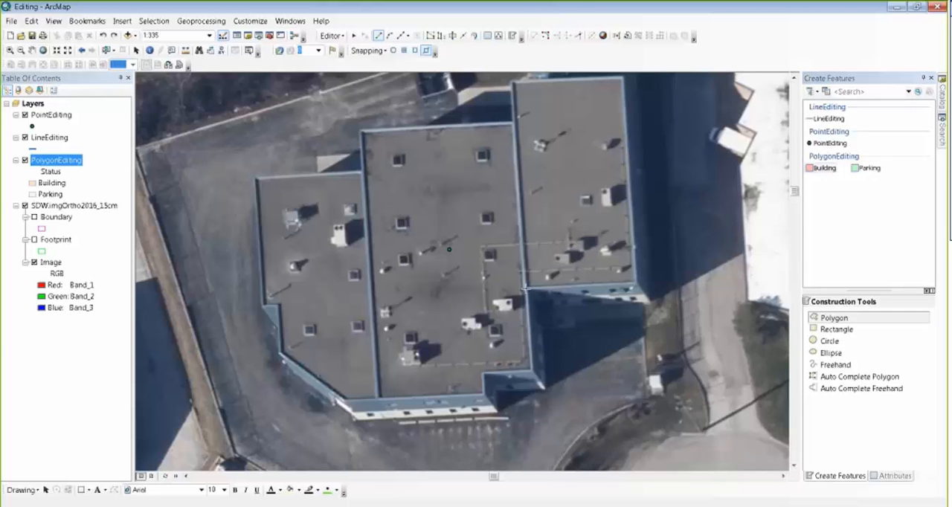
{"action": "left_click", "coordinate": [525, 289]}
{"action": "right_click", "coordinate": [636, 282]}
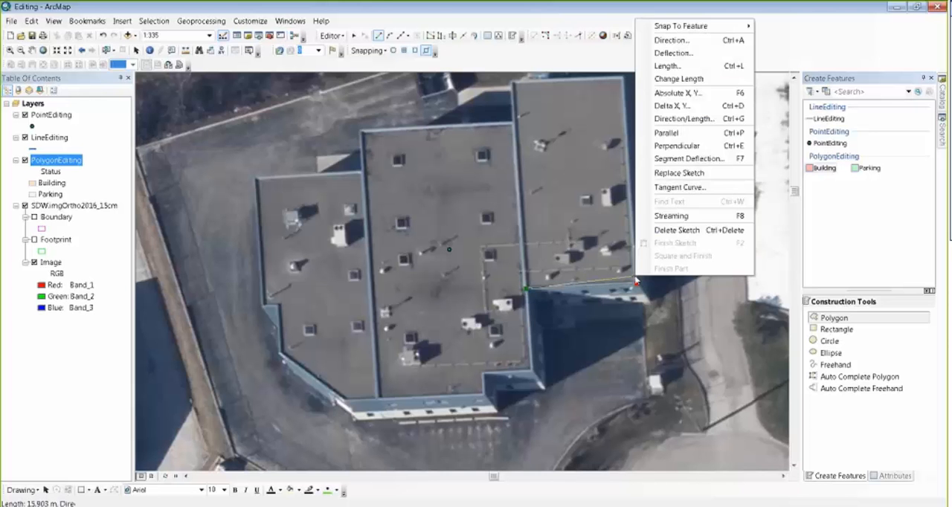
{"action": "left_click", "coordinate": [709, 55]}
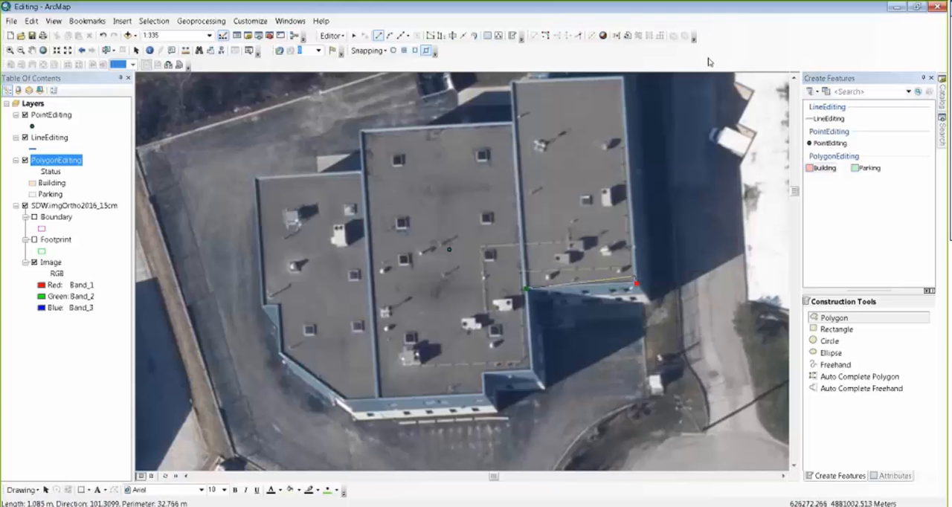
{"action": "type", "text": "90"}
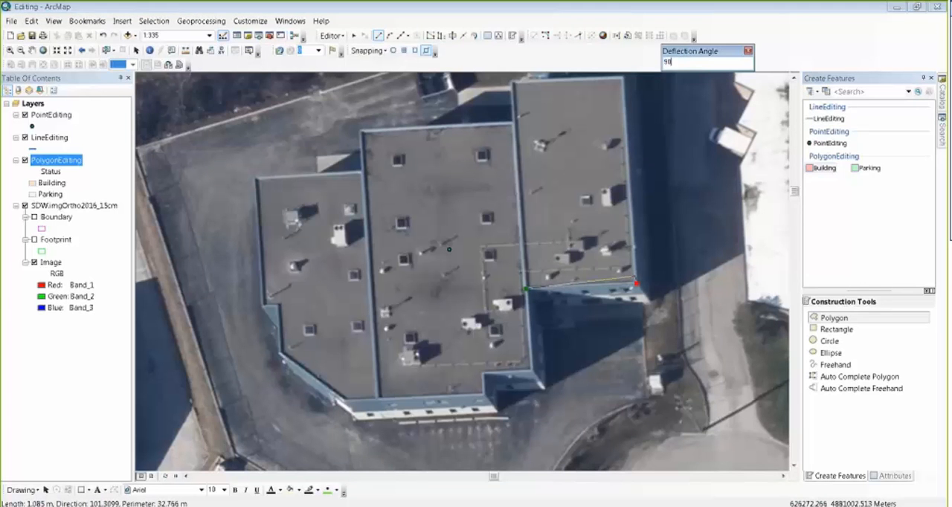
{"action": "key", "text": "Return"}
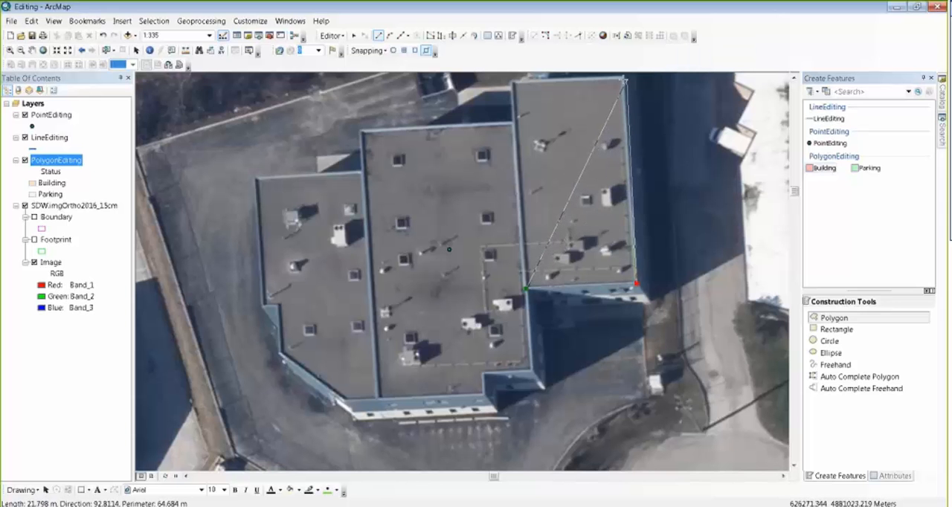
{"action": "left_click", "coordinate": [624, 76]}
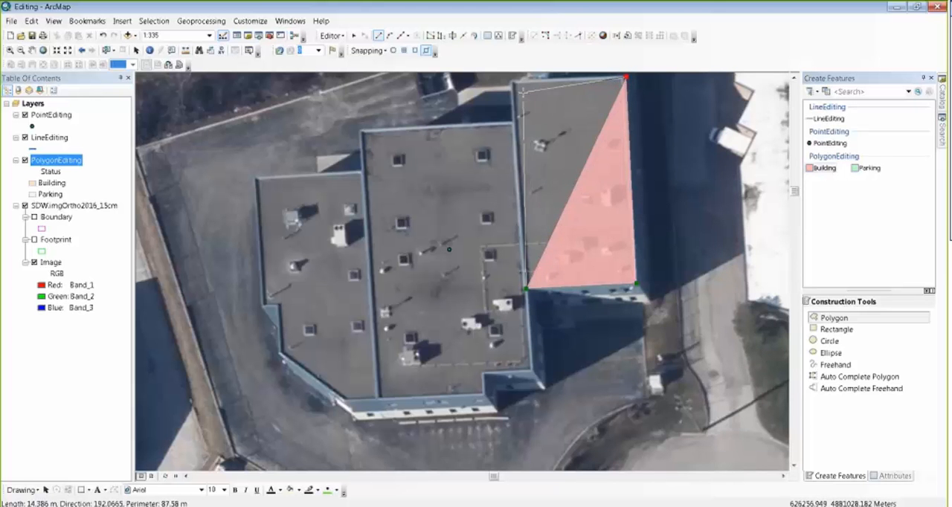
{"action": "right_click", "coordinate": [524, 93]}
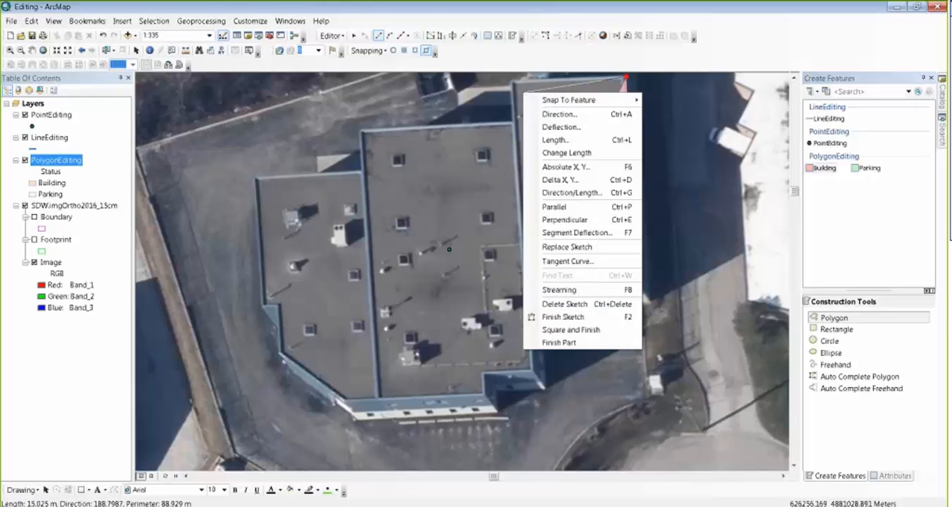
{"action": "left_click", "coordinate": [601, 331]}
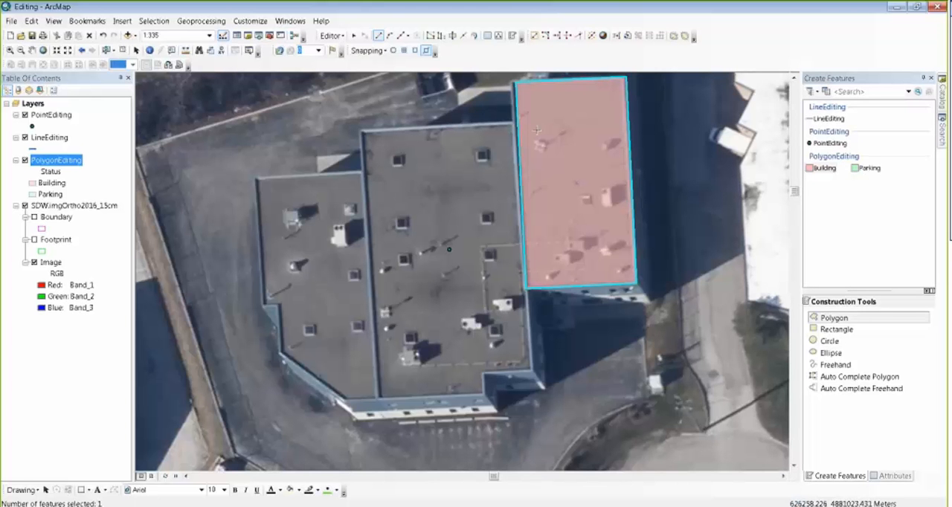
Step: Rotate the northeast wing polygon slightly, move it into alignment with the roof edges, and deselect it
{"action": "left_click", "coordinate": [474, 36]}
{"action": "left_click_drag", "start_coordinate": [613, 171], "coordinate": [616, 157]}
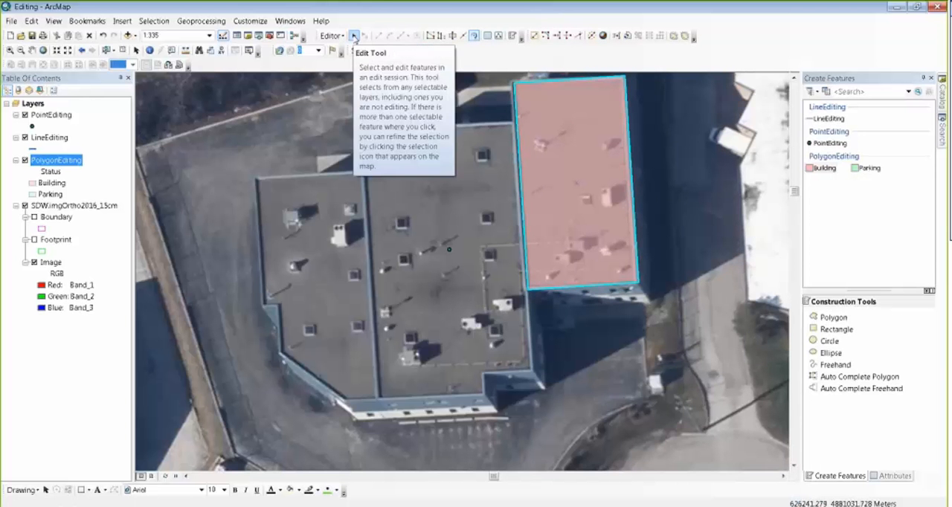
{"action": "left_click", "coordinate": [354, 36]}
{"action": "left_click", "coordinate": [614, 191]}
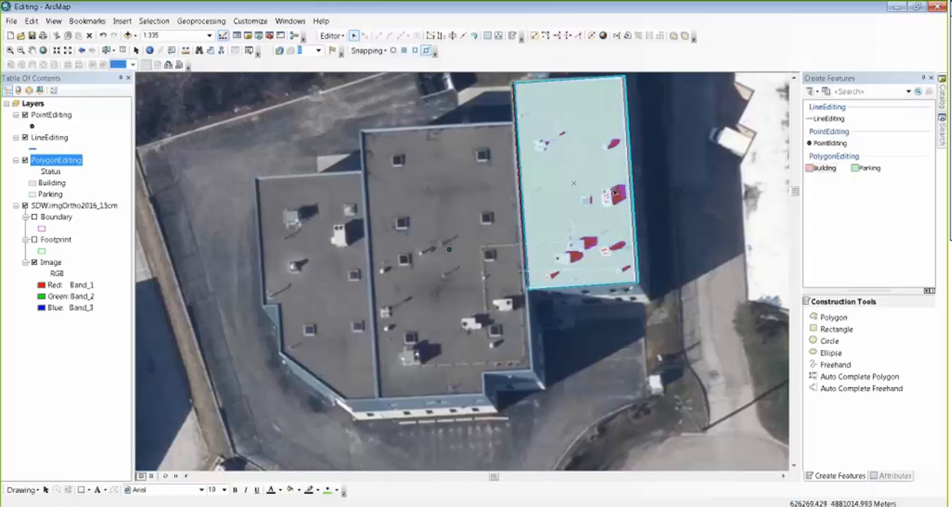
{"action": "left_click", "coordinate": [685, 253]}
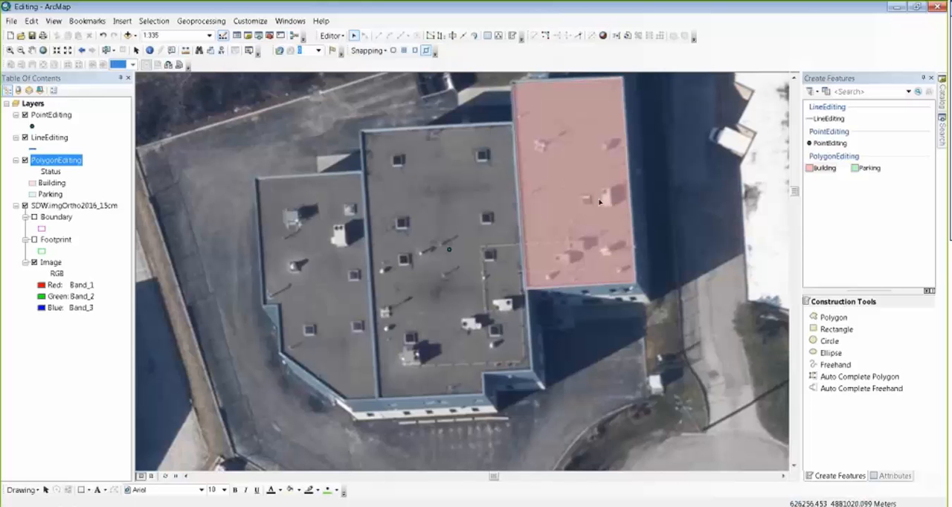
Step: Start a Building polygon for the remaining sections by tracing the northeast wing polygon's west edge down to its southwest corner
{"action": "left_click", "coordinate": [818, 170]}
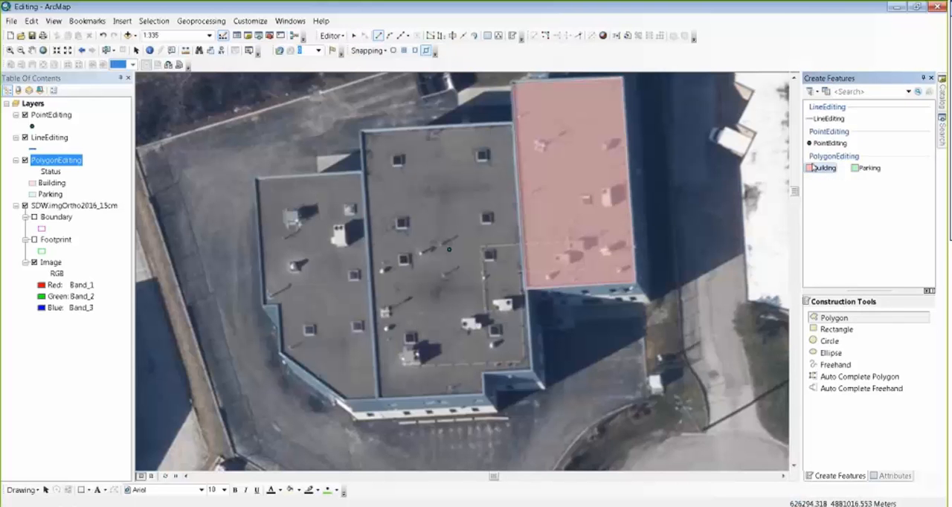
{"action": "left_click", "coordinate": [407, 39]}
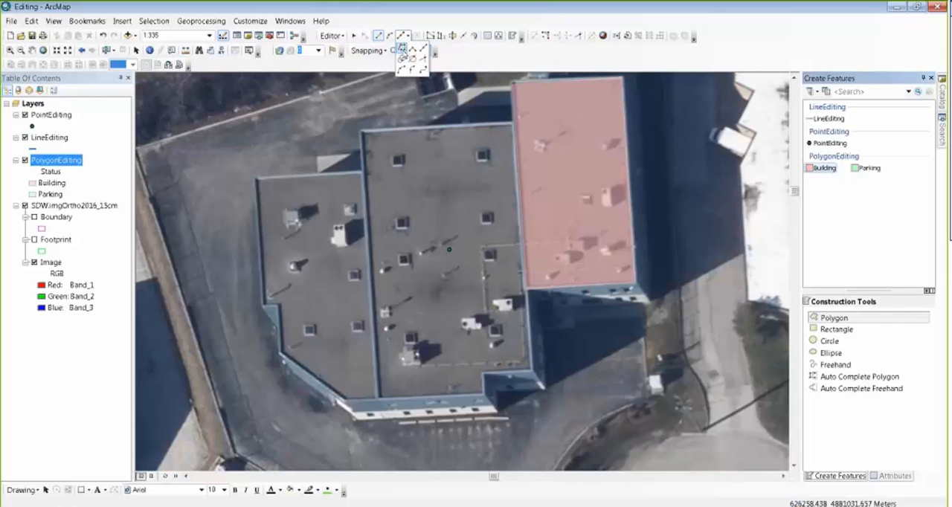
{"action": "left_click", "coordinate": [400, 54]}
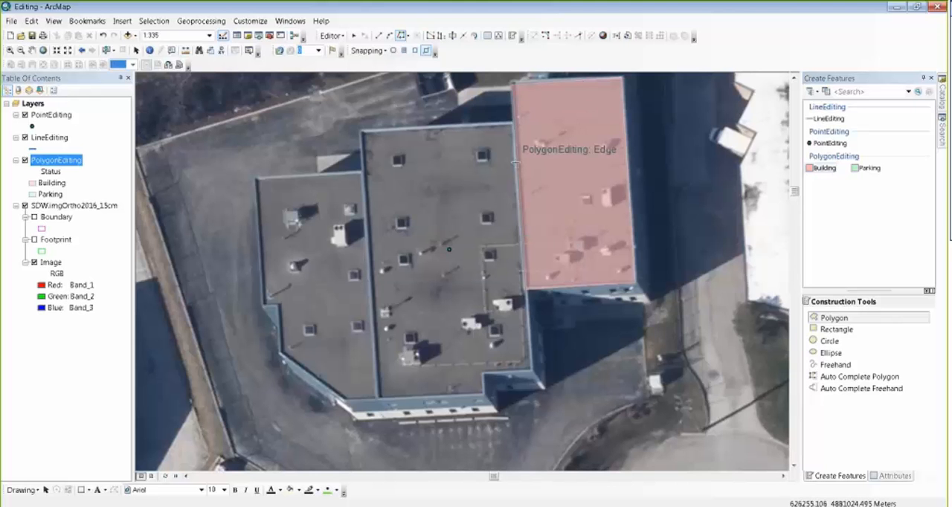
{"action": "left_click", "coordinate": [525, 292]}
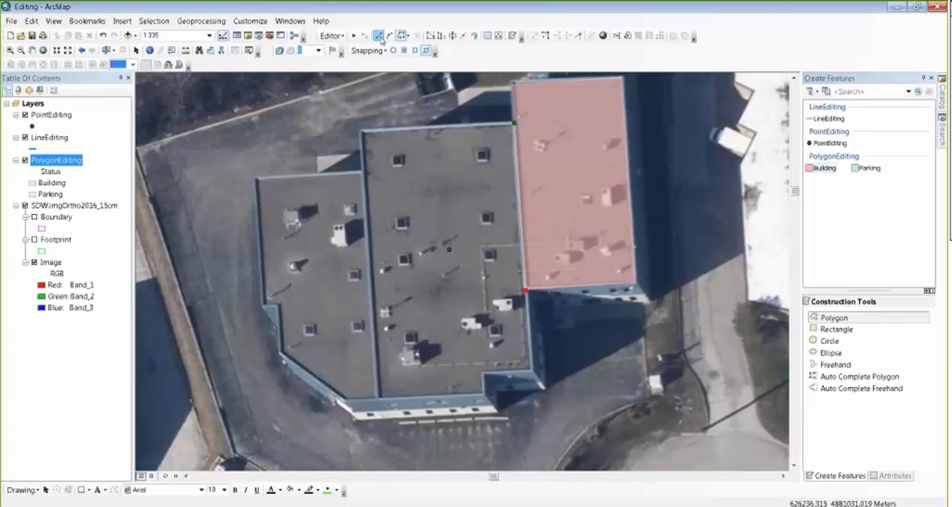
Step: Extend the sketch with a straight segment to the southeast corner of the middle section
{"action": "right_click", "coordinate": [532, 369]}
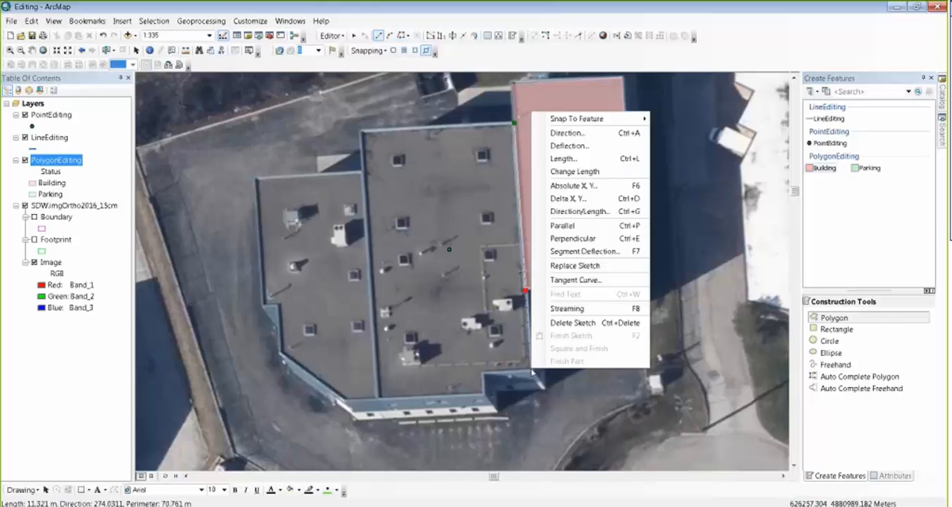
{"action": "left_click", "coordinate": [588, 148]}
{"action": "key", "text": "Escape"}
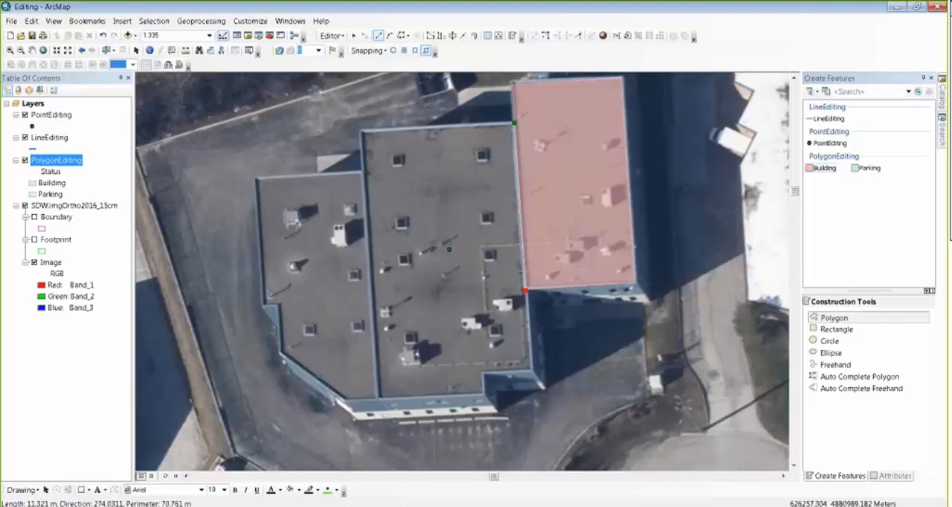
{"action": "left_click", "coordinate": [531, 369]}
Step: Outline the small notch at the middle section's southeast corner using 90-degree deflections
{"action": "right_click", "coordinate": [531, 378]}
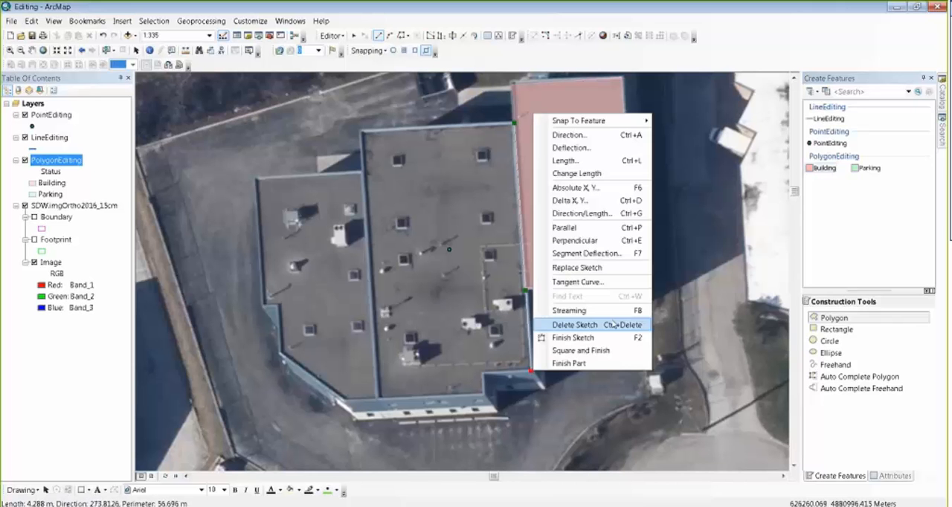
{"action": "left_click", "coordinate": [583, 147]}
{"action": "type", "text": "90"}
{"action": "key", "text": "Return"}
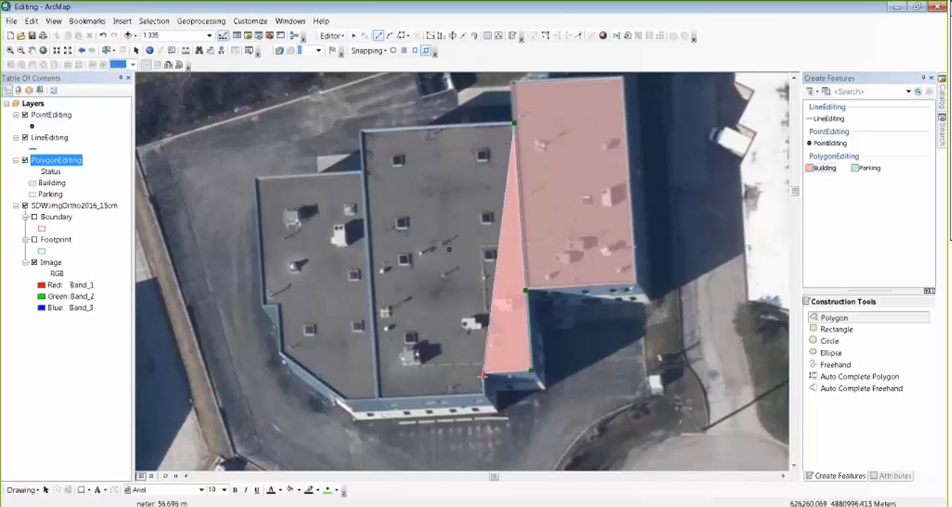
{"action": "right_click", "coordinate": [483, 381]}
{"action": "left_click", "coordinate": [532, 160]}
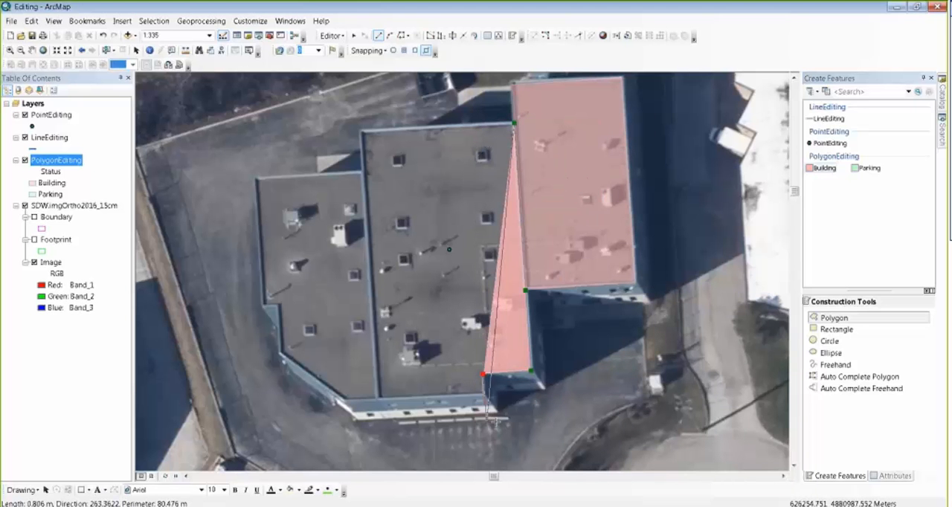
{"action": "right_click", "coordinate": [481, 398]}
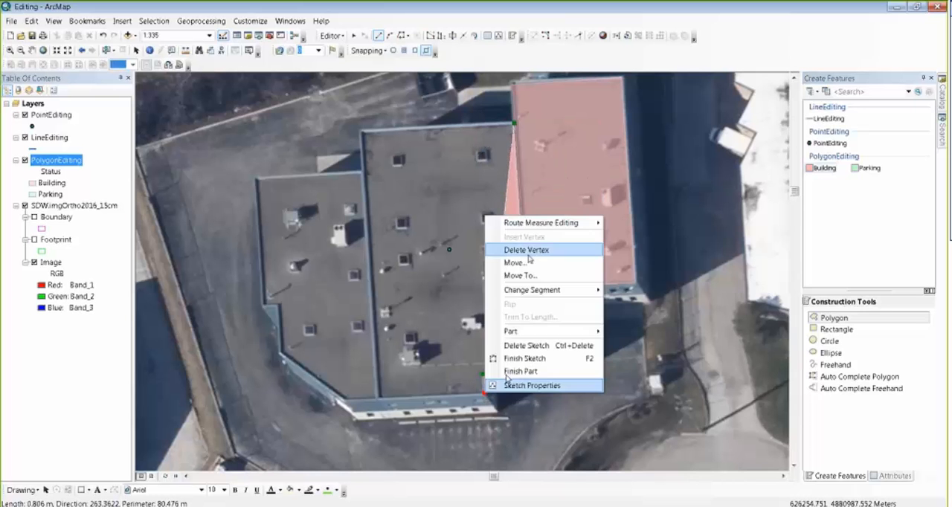
Step: Add the long south edge at a 90-degree deflection, followed by the angled southwest edge and the short west wall above it
{"action": "right_click", "coordinate": [542, 405]}
{"action": "left_click", "coordinate": [579, 184]}
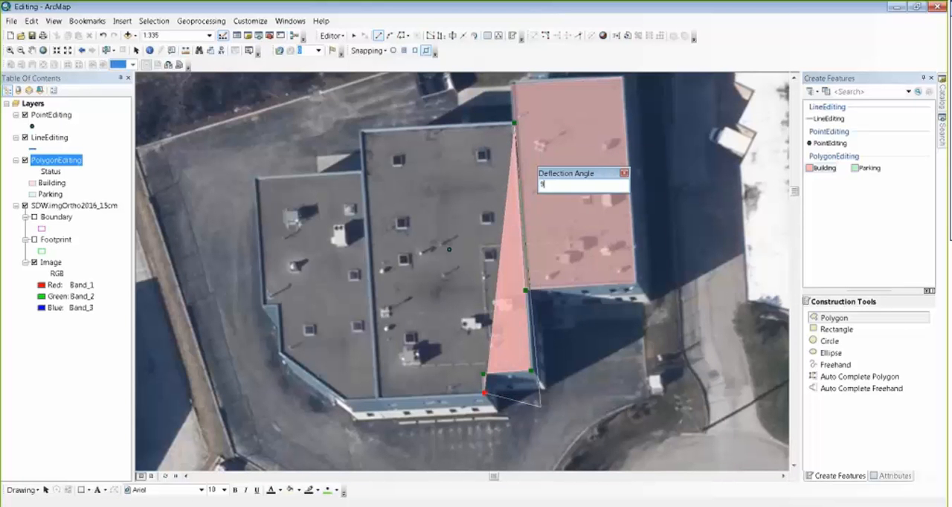
{"action": "key", "text": "Return"}
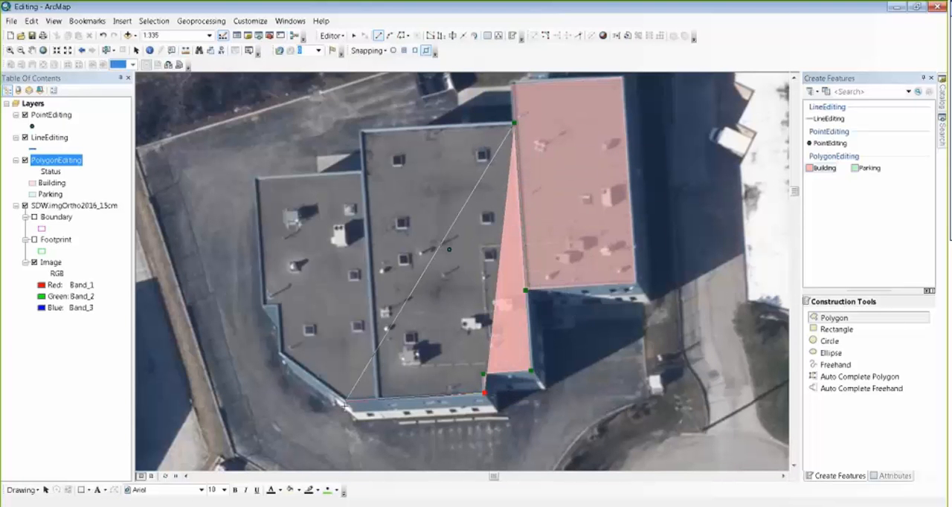
{"action": "left_click", "coordinate": [344, 402]}
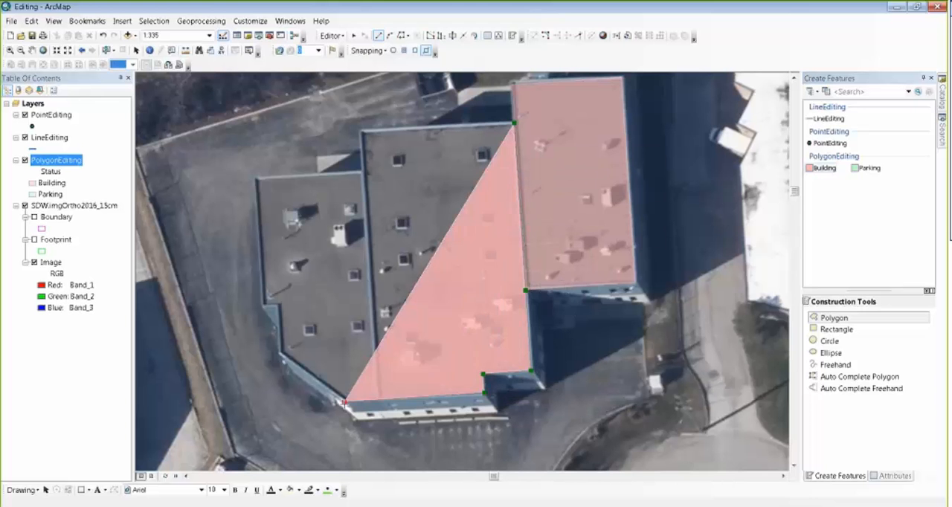
{"action": "left_click", "coordinate": [280, 354]}
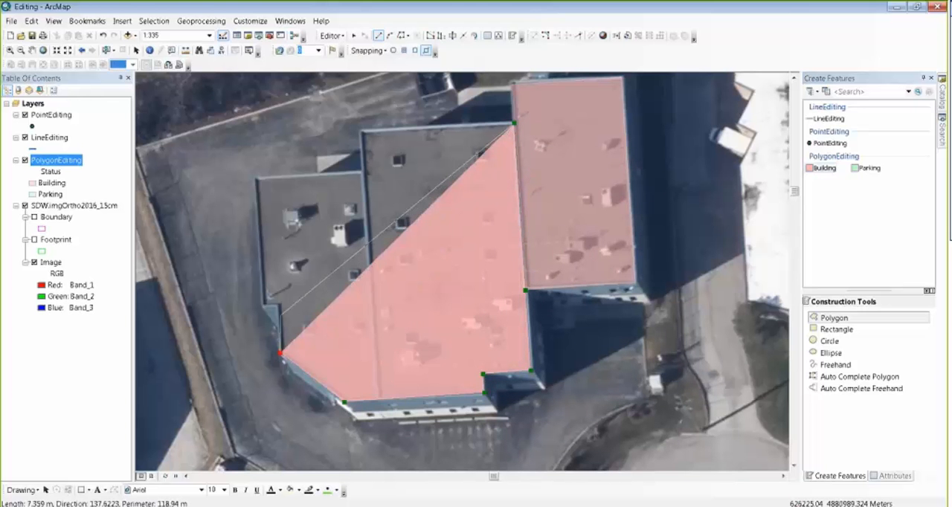
{"action": "left_click", "coordinate": [277, 304]}
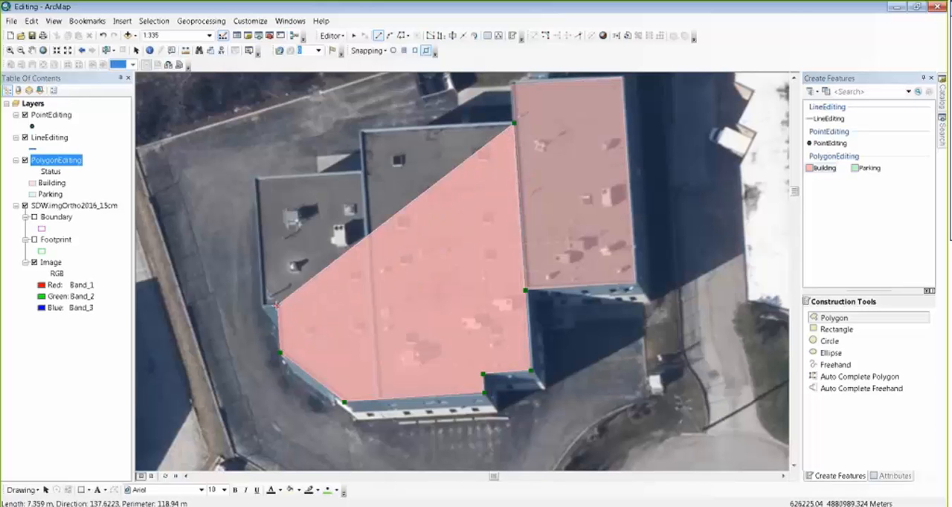
Step: Add the short westward offset on the building's west side at a 90-degree deflection
{"action": "right_click", "coordinate": [277, 303]}
{"action": "left_click", "coordinate": [327, 74]}
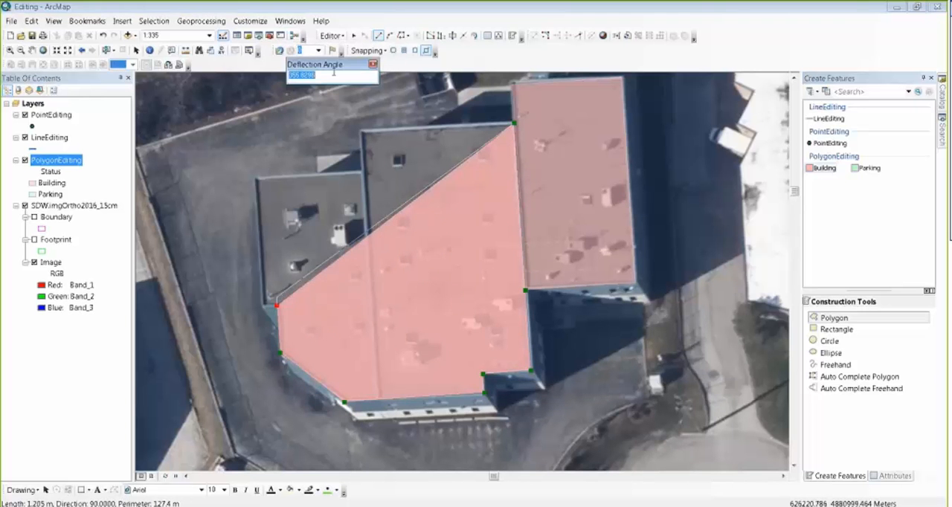
{"action": "type", "text": "90"}
{"action": "key", "text": "Return"}
{"action": "left_click", "coordinate": [264, 305]}
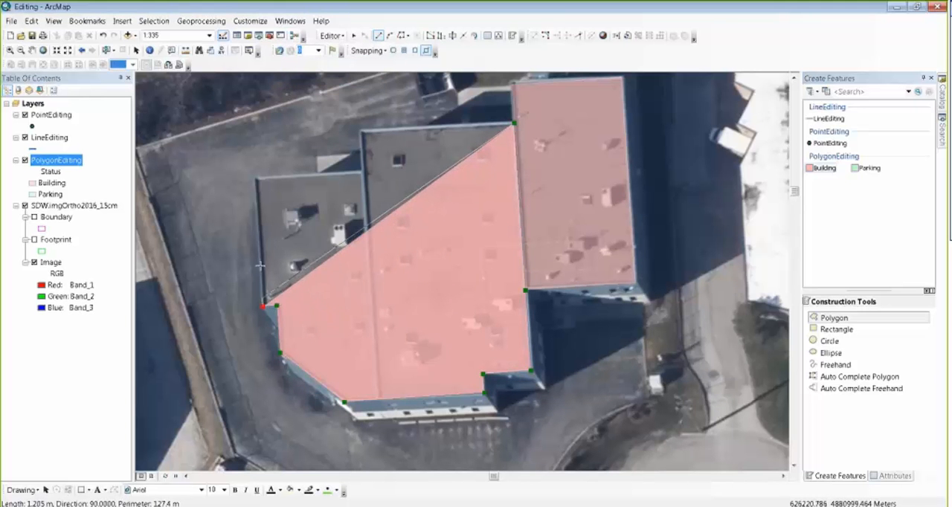
Step: Extend the west wall to the building's northwest corner at a 90-degree deflection
{"action": "right_click", "coordinate": [254, 179]}
{"action": "left_click", "coordinate": [291, 215]}
{"action": "type", "text": "90"}
{"action": "key", "text": "Return"}
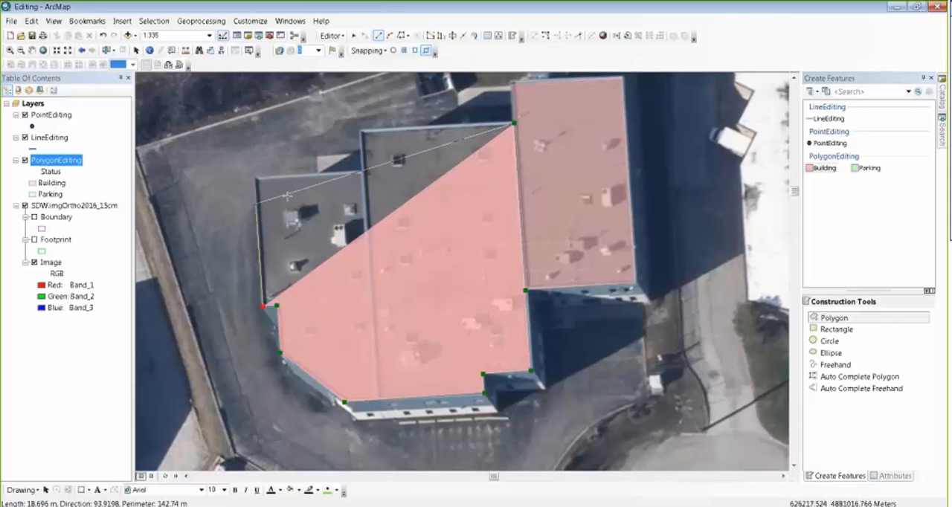
{"action": "left_click", "coordinate": [266, 181]}
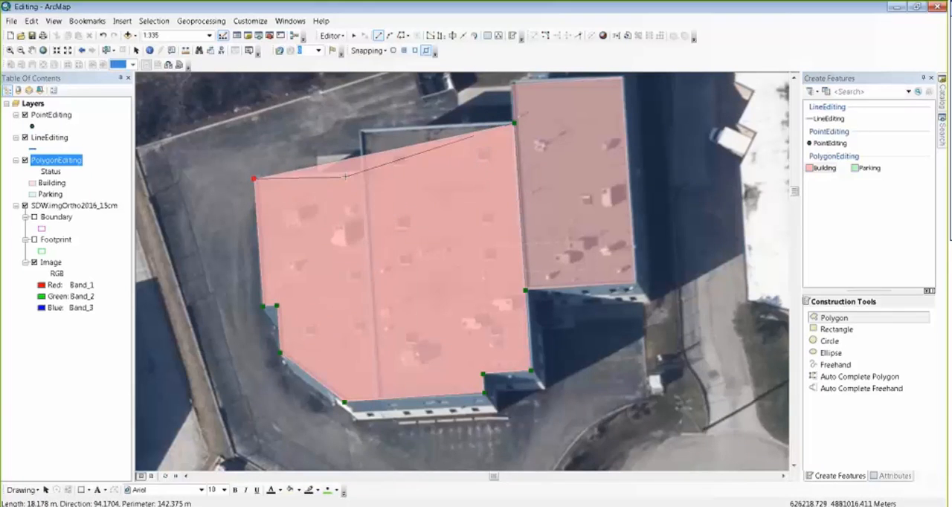
Step: Add the northern edge at a 90-degree deflection to the roof's inner corner, and square and finish the Building polygon
{"action": "right_click", "coordinate": [366, 175]}
{"action": "left_click", "coordinate": [396, 208]}
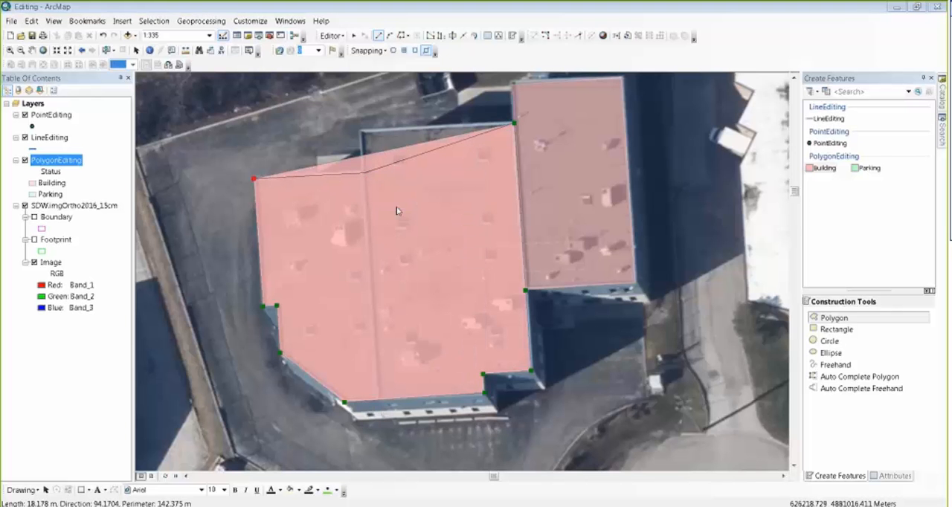
{"action": "type", "text": "90"}
{"action": "key", "text": "Return"}
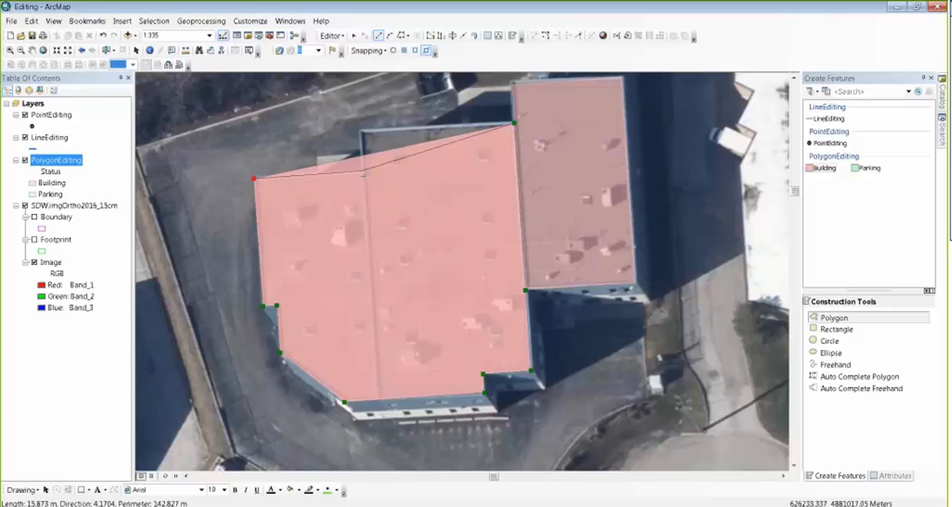
{"action": "left_click", "coordinate": [364, 171]}
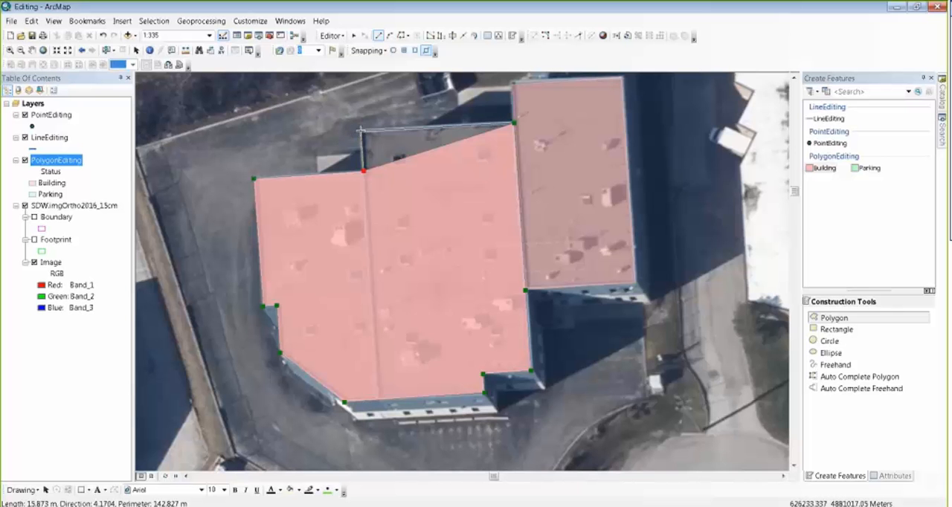
{"action": "right_click", "coordinate": [359, 132]}
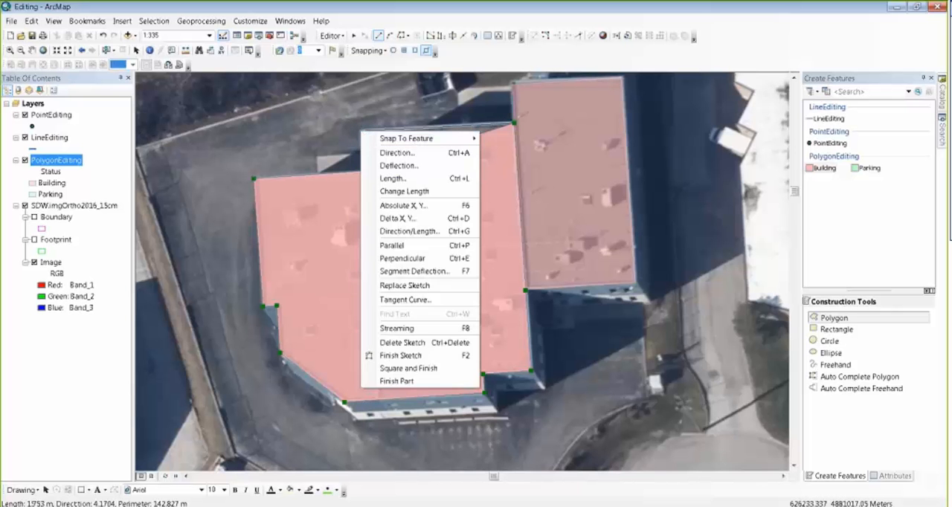
{"action": "left_click", "coordinate": [408, 368]}
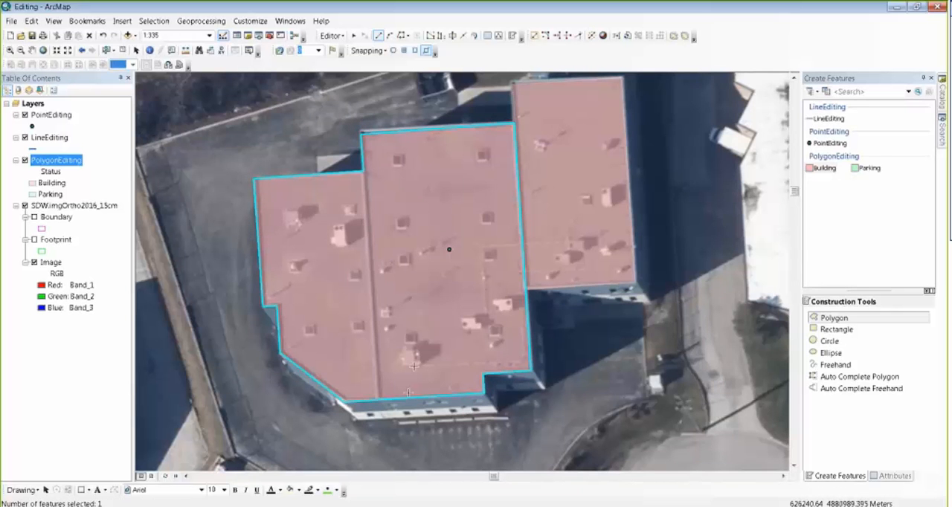
Step: Examine the shared edge between the new Building polygon and the adjoining east one at close range
{"action": "key", "text": "z"}
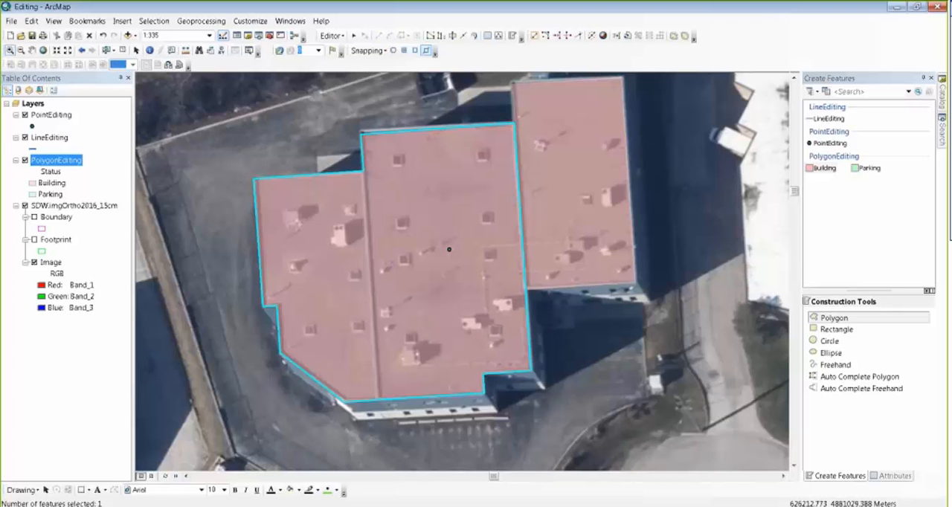
{"action": "left_click_drag", "start_coordinate": [509, 193], "coordinate": [533, 217]}
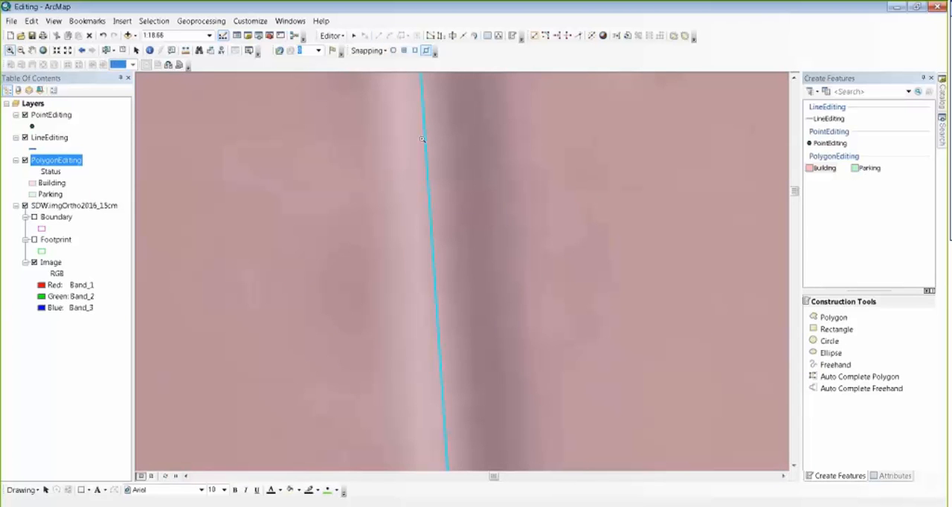
{"action": "left_click", "coordinate": [82, 50]}
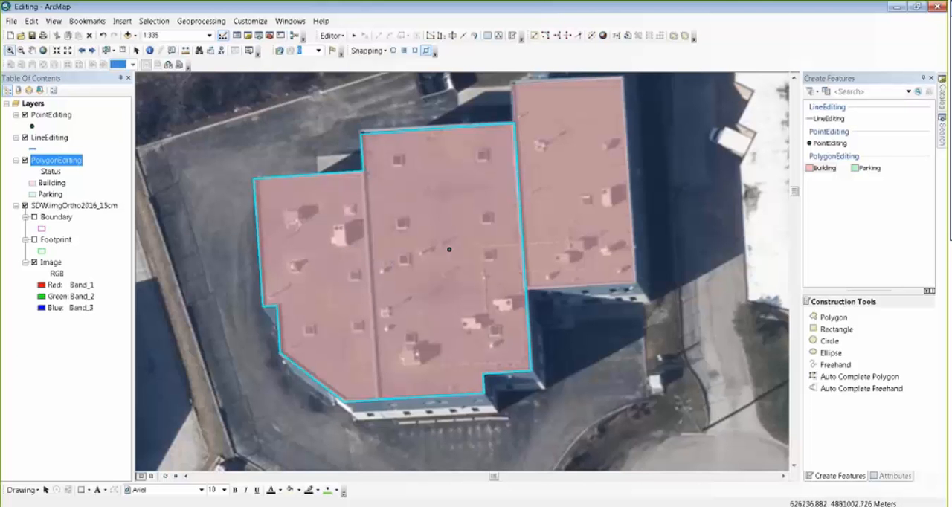
Step: With vertex snapping enabled, cut the selected Building polygon in two along the roof ridge, from the inner north corner past the south edge
{"action": "left_click", "coordinate": [450, 40]}
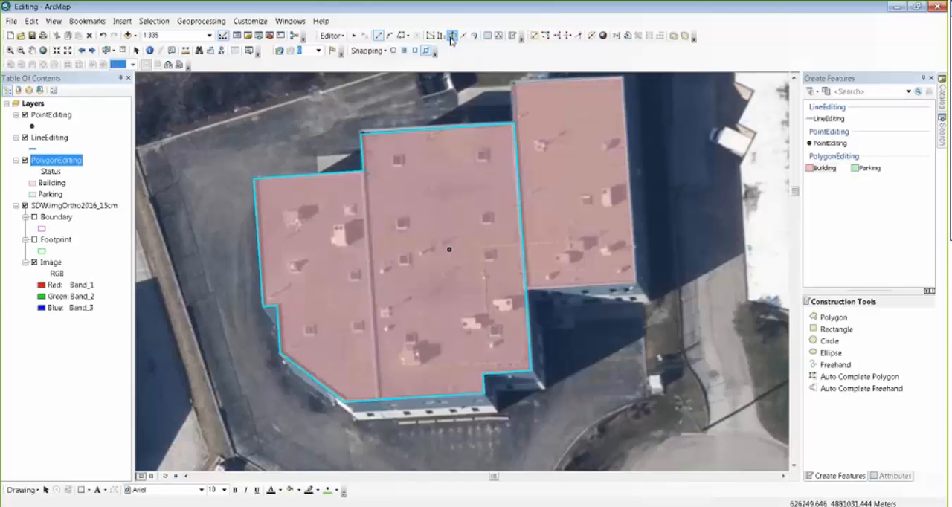
{"action": "left_click", "coordinate": [452, 37]}
{"action": "left_click", "coordinate": [416, 55]}
{"action": "left_click", "coordinate": [323, 133]}
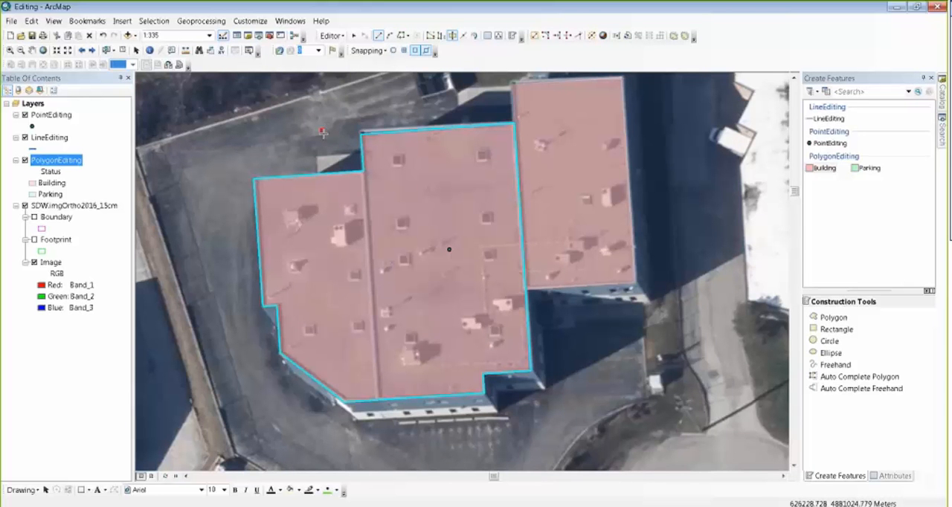
{"action": "left_click", "coordinate": [363, 171]}
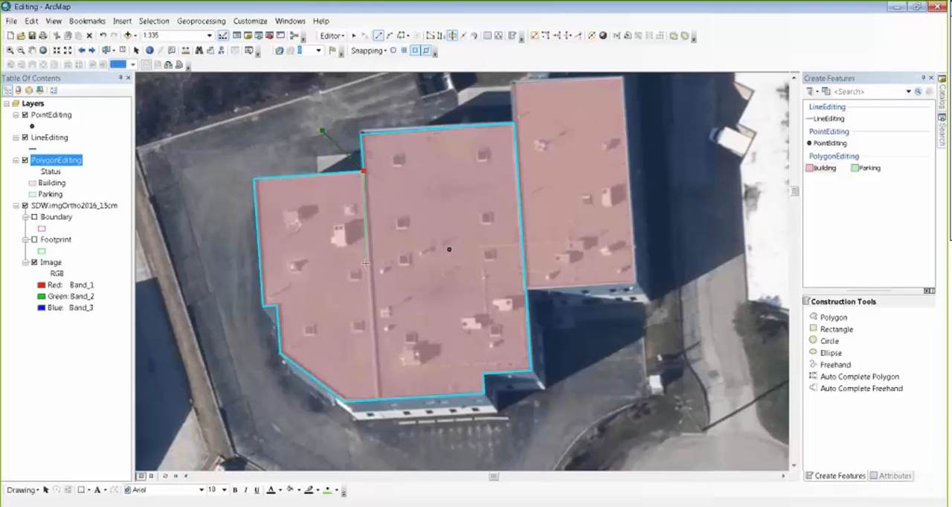
{"action": "left_click", "coordinate": [381, 444]}
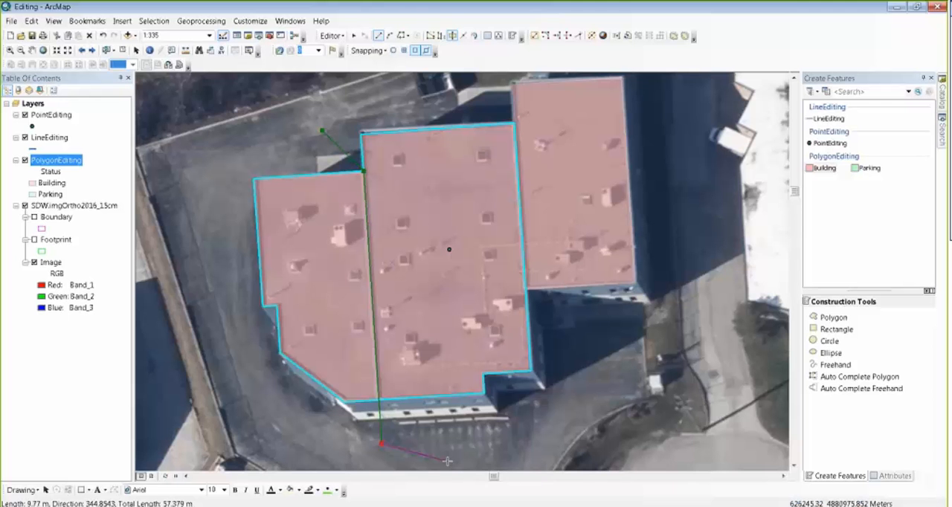
{"action": "double_click", "coordinate": [448, 461]}
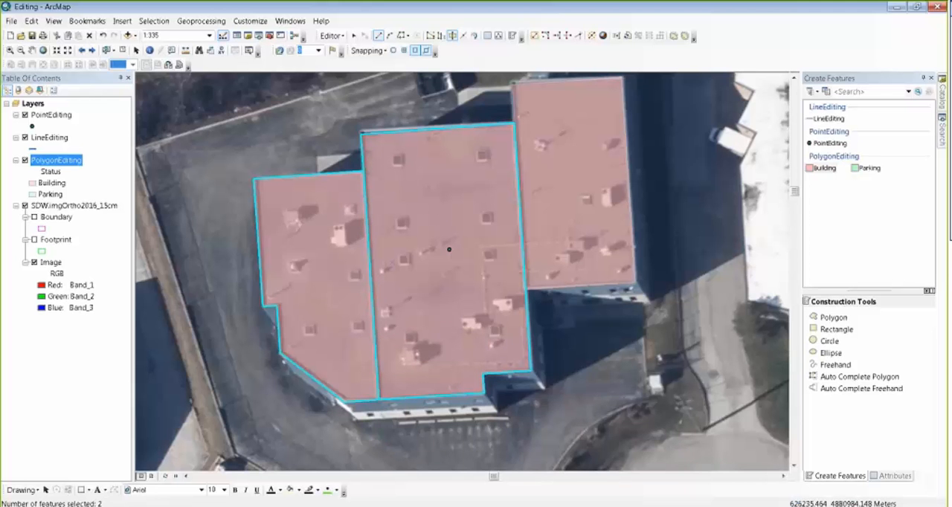
Step: Reshape the middle Building polygon's north edge to run from its northeast corner to the roof's northwest corner
{"action": "left_click", "coordinate": [354, 36]}
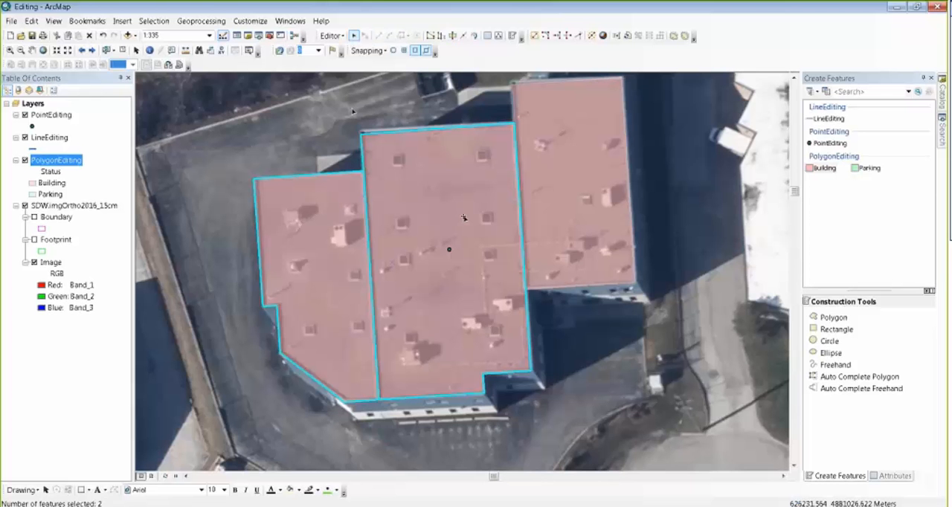
{"action": "left_click_drag", "start_coordinate": [464, 217], "coordinate": [462, 232]}
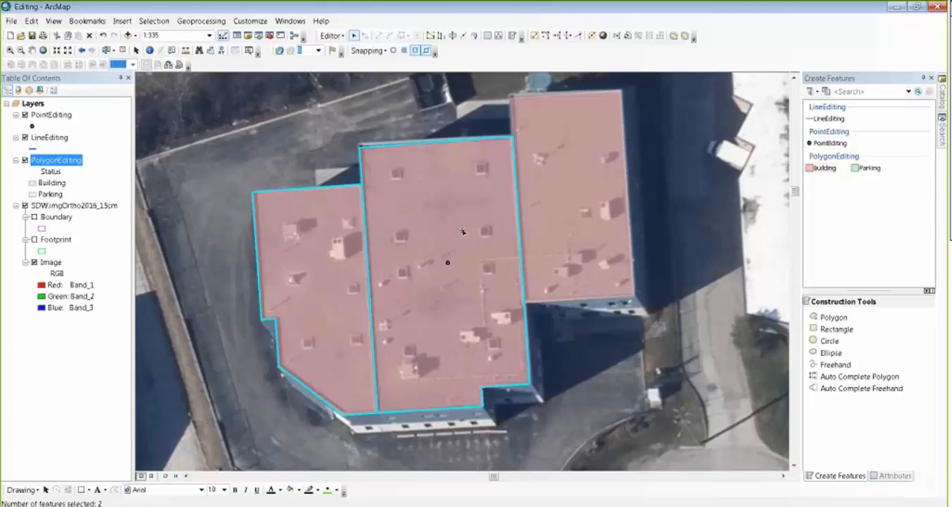
{"action": "left_click", "coordinate": [441, 37]}
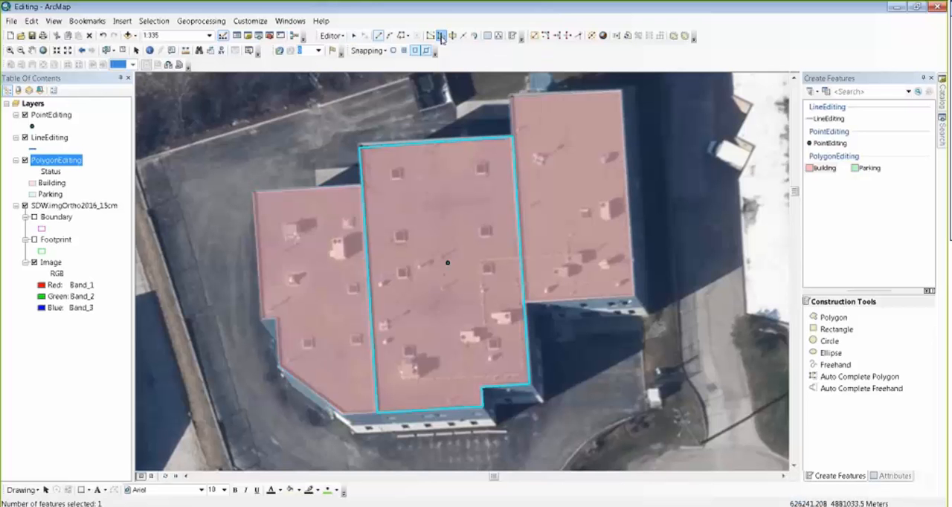
{"action": "left_click", "coordinate": [511, 137]}
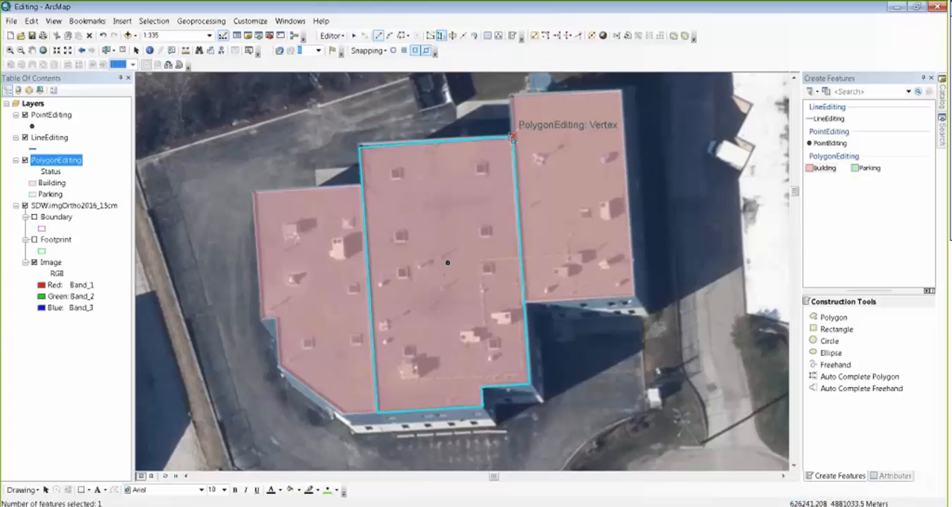
{"action": "double_click", "coordinate": [359, 143]}
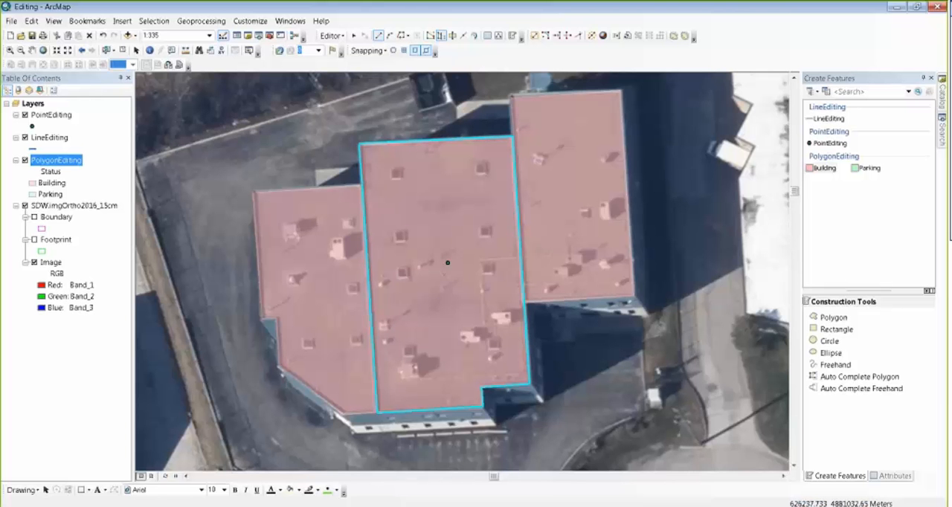
Step: Begin a LineEditing line north of the buildings, running along the pavement edge from beside the small shed to the western corner
{"action": "left_click", "coordinate": [829, 119]}
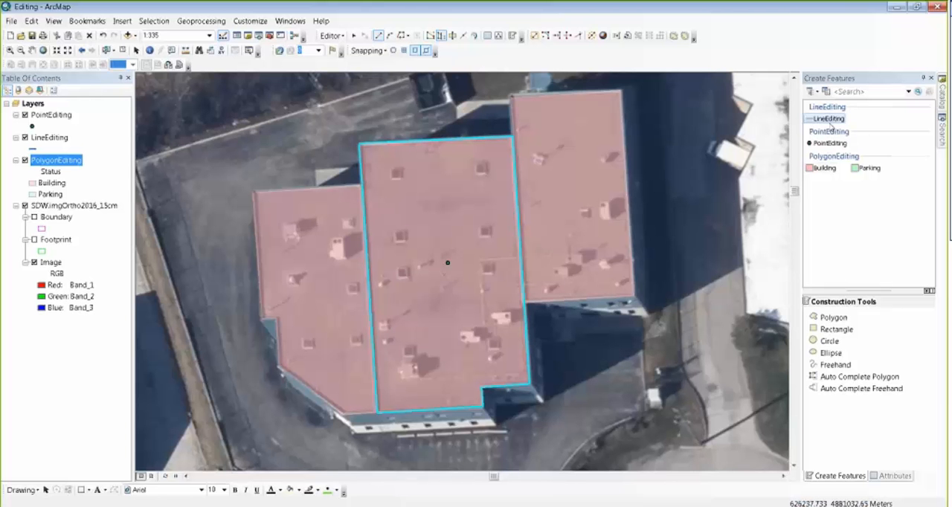
{"action": "scroll", "coordinate": [418, 291], "scroll_direction": "up", "scroll_amount": 1}
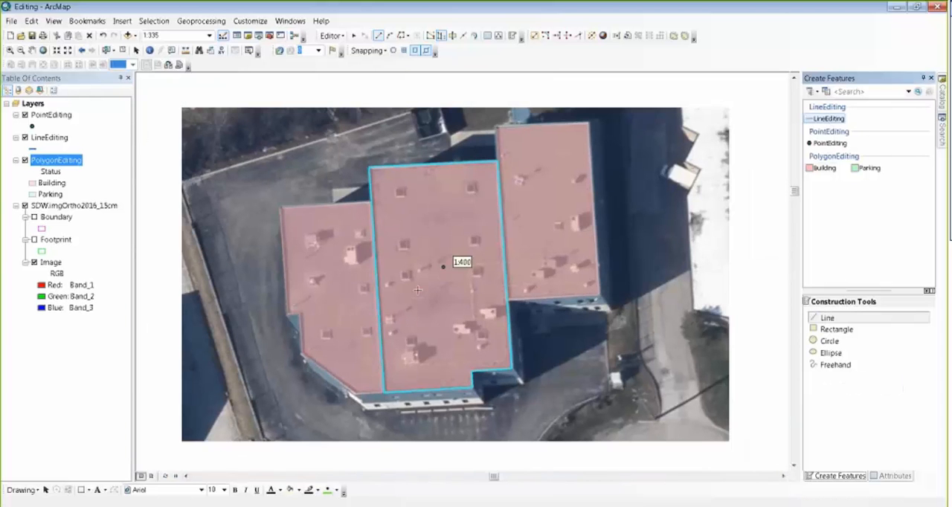
{"action": "left_click", "coordinate": [409, 111]}
{"action": "left_click", "coordinate": [180, 181]}
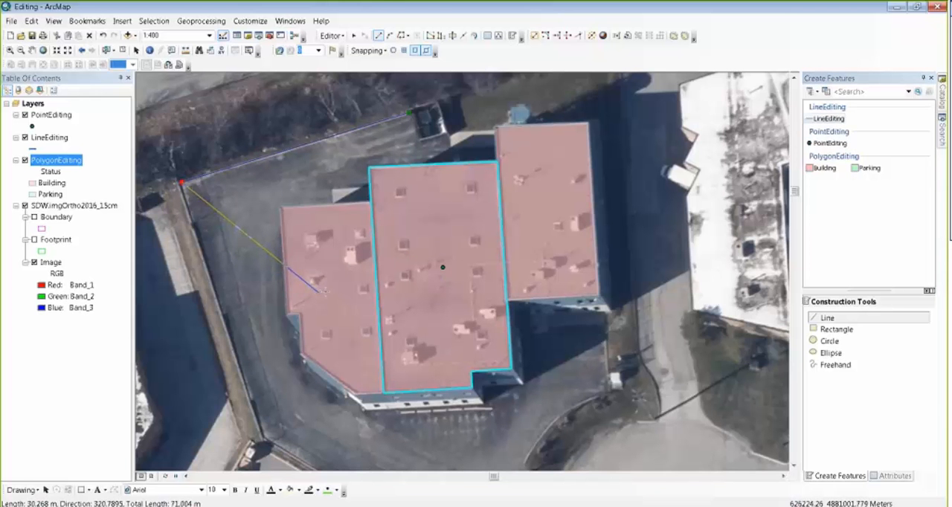
Step: Try to constrain the line's second segment perpendicular to the middle building's north edge
{"action": "right_click", "coordinate": [407, 171]}
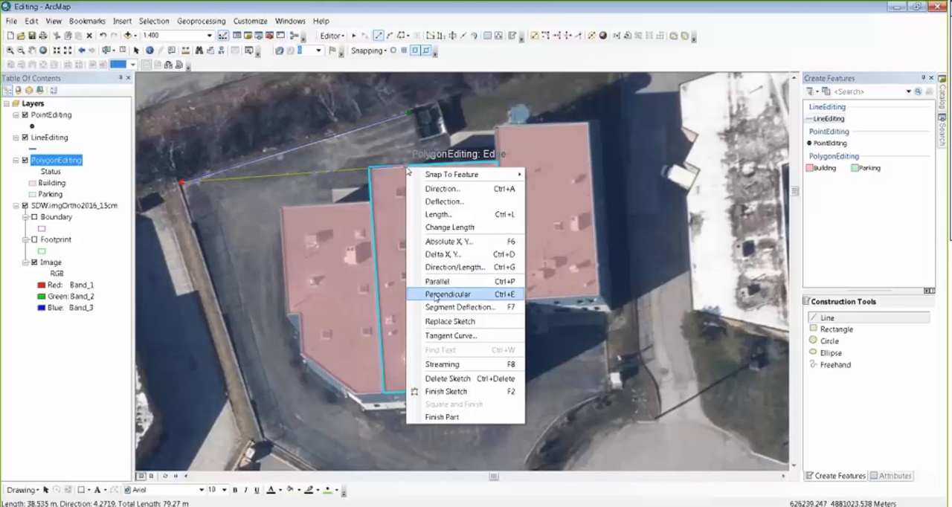
{"action": "left_click", "coordinate": [436, 293]}
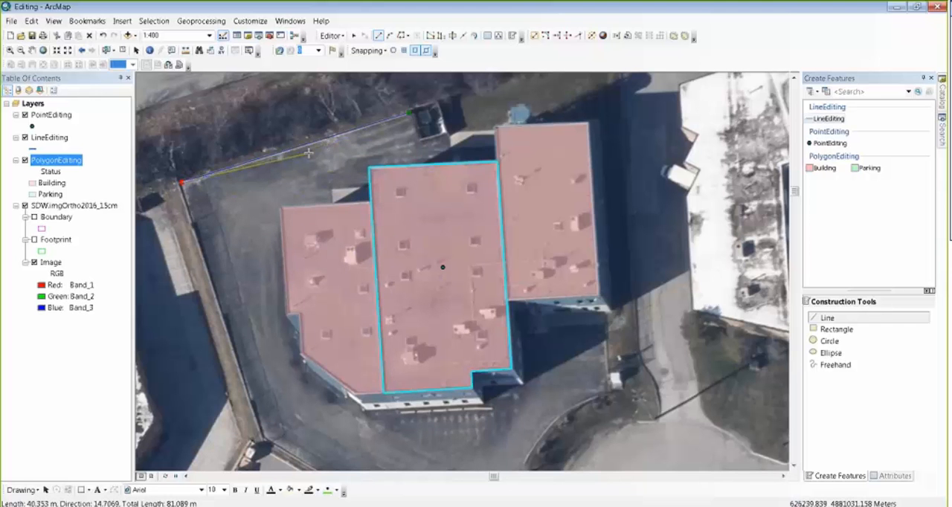
{"action": "right_click", "coordinate": [400, 170]}
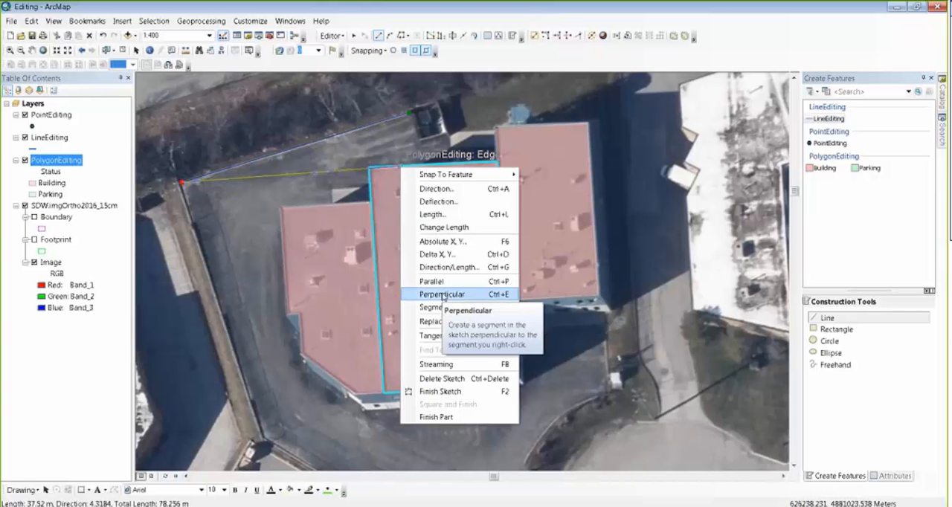
{"action": "left_click", "coordinate": [442, 295]}
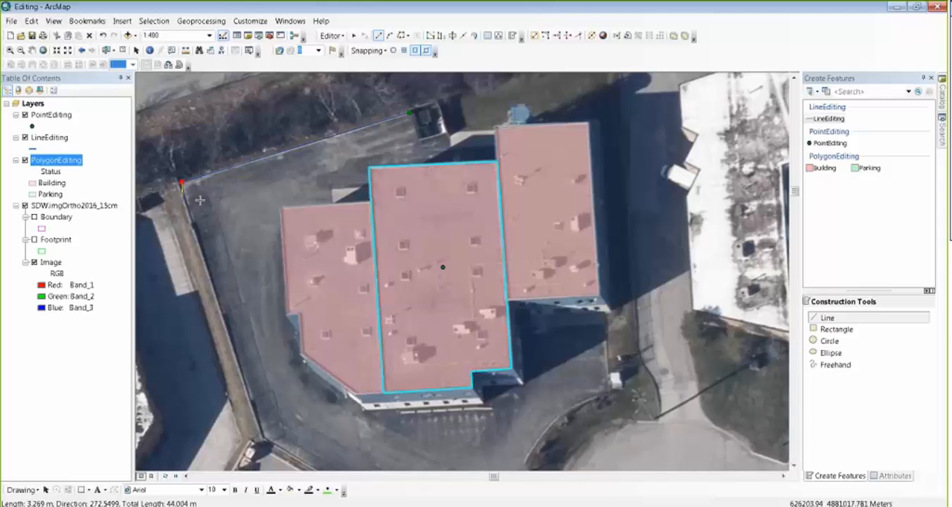
Step: Add a second segment about 30 m long parallel to the middle building's north edge, ending near its northwest corner, and finish the line
{"action": "right_click", "coordinate": [439, 165]}
{"action": "left_click", "coordinate": [479, 280]}
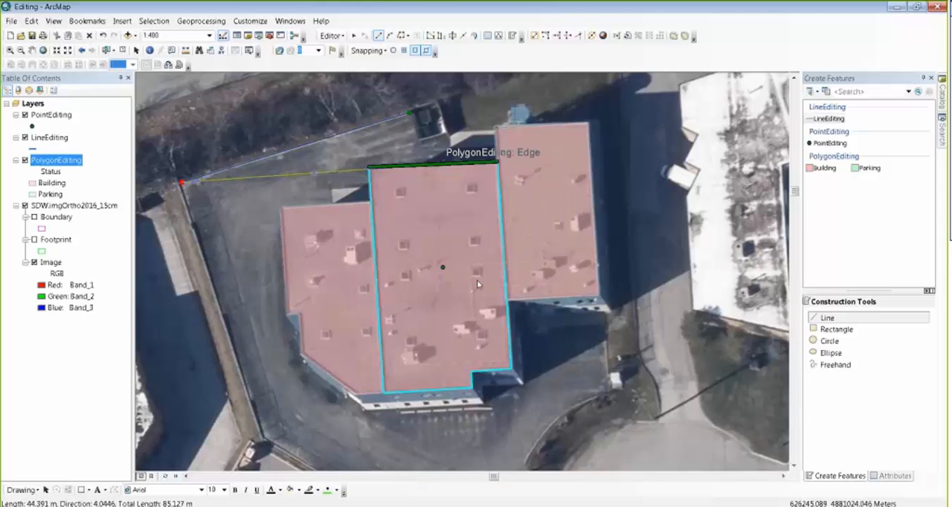
{"action": "left_click", "coordinate": [364, 193]}
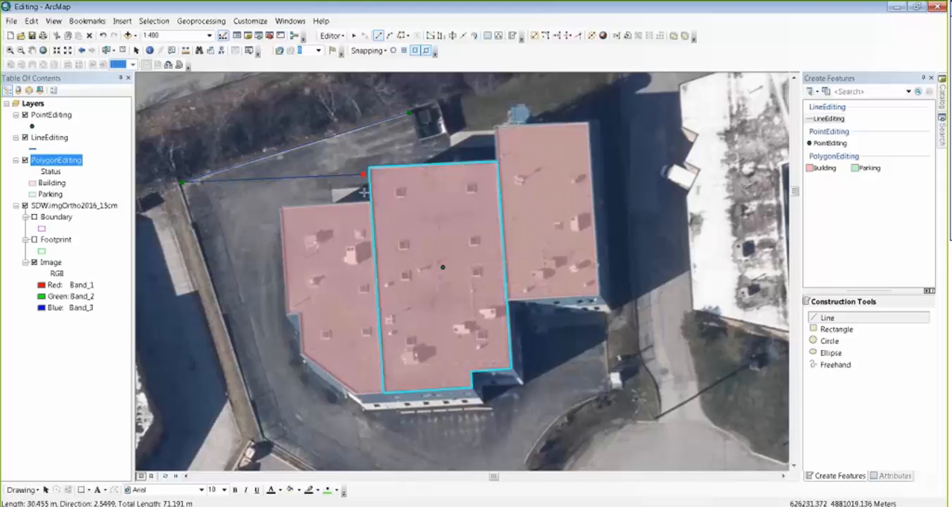
{"action": "key", "text": "F2"}
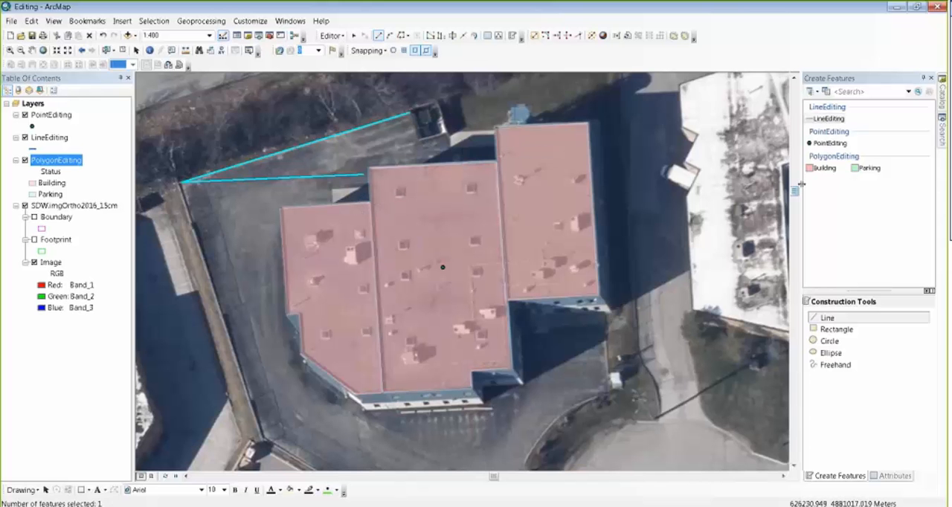
Step: Create a triangular Parking polygon by tracing both segments of the new line, and finish the sketch
{"action": "left_click", "coordinate": [867, 169]}
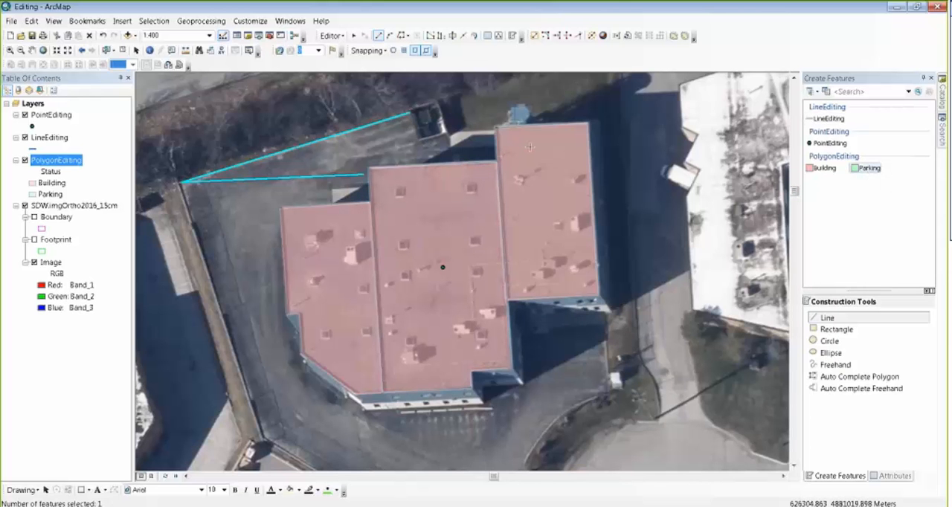
{"action": "left_click", "coordinate": [401, 37]}
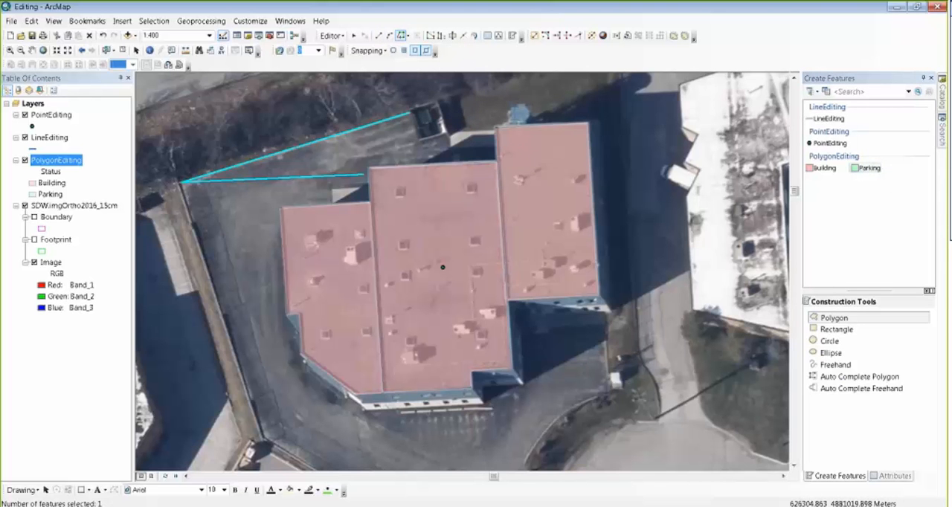
{"action": "left_click", "coordinate": [189, 180]}
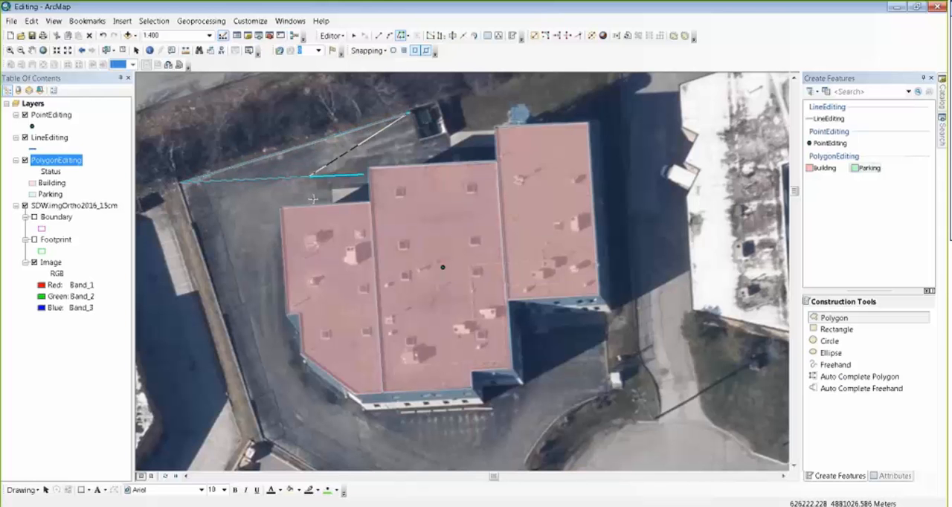
{"action": "left_click", "coordinate": [363, 180]}
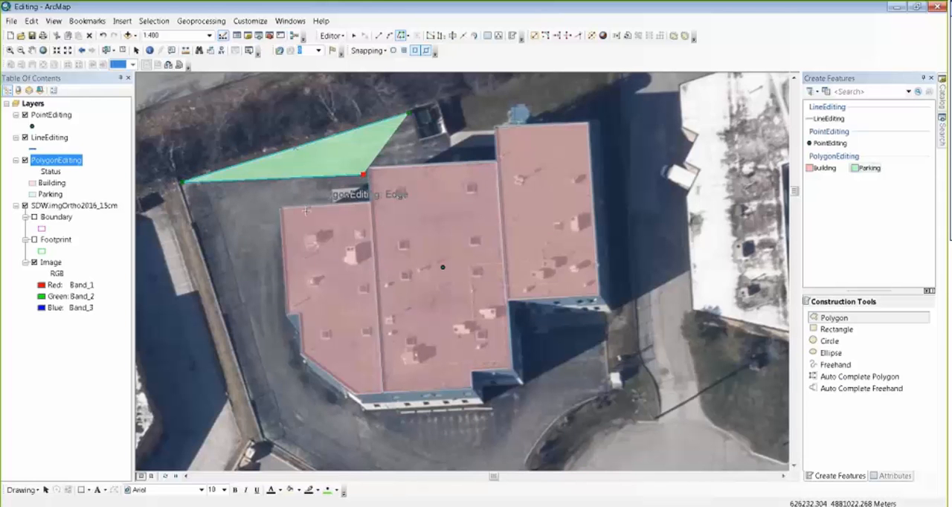
{"action": "key", "text": "F2"}
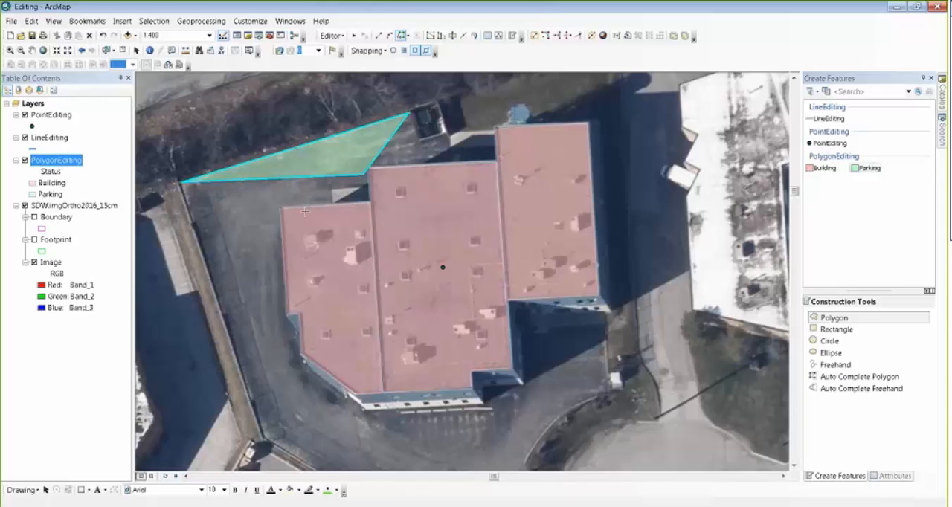
Step: Begin a new Parking polygon by tracing the building edges from the eastern building's exposed northwest wall around to the western building's west wall
{"action": "scroll", "coordinate": [305, 212], "scroll_direction": "up", "scroll_amount": 1}
{"action": "scroll", "coordinate": [305, 211], "scroll_direction": "down", "scroll_amount": 2}
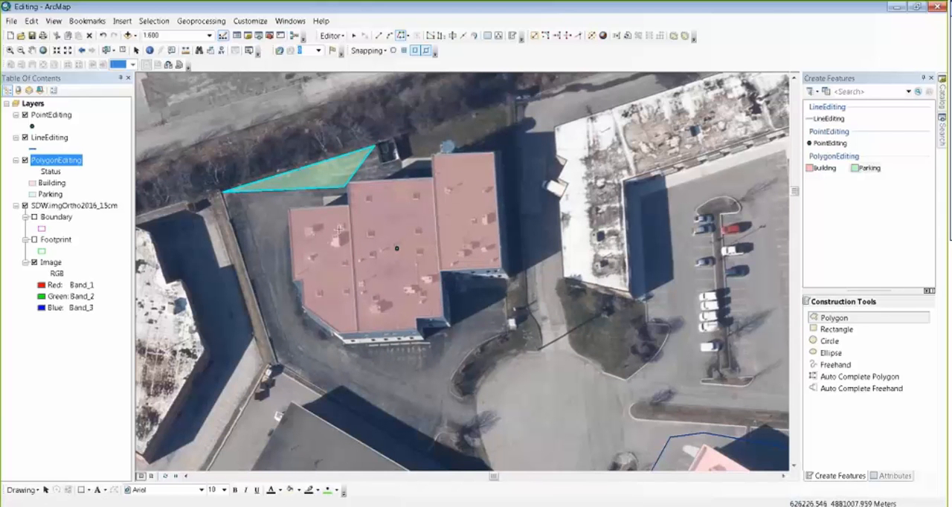
{"action": "left_click", "coordinate": [433, 167]}
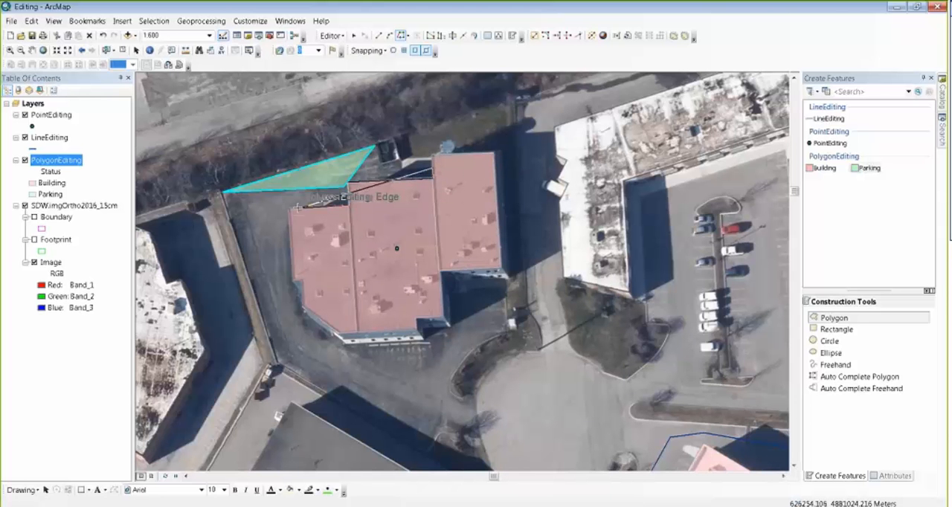
{"action": "left_click", "coordinate": [291, 281]}
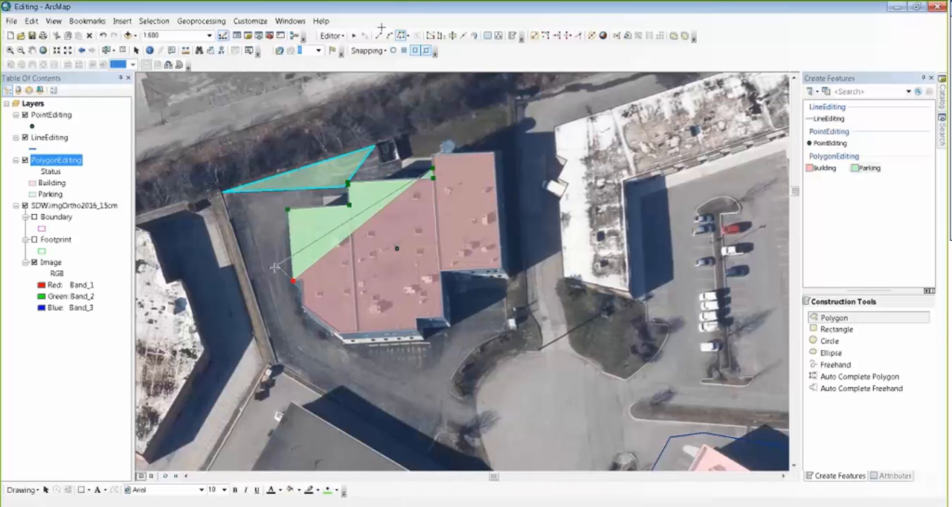
Step: Add a straight side about 12 m long to the western pavement edge, close the polygon by tracing the LineEditing line's northern segment, and save the edits
{"action": "left_click", "coordinate": [256, 294]}
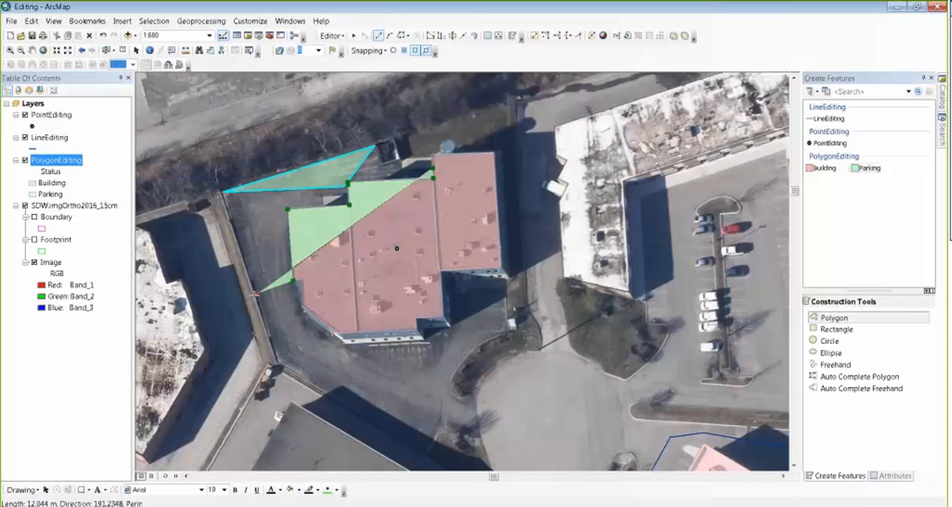
{"action": "left_click", "coordinate": [403, 35]}
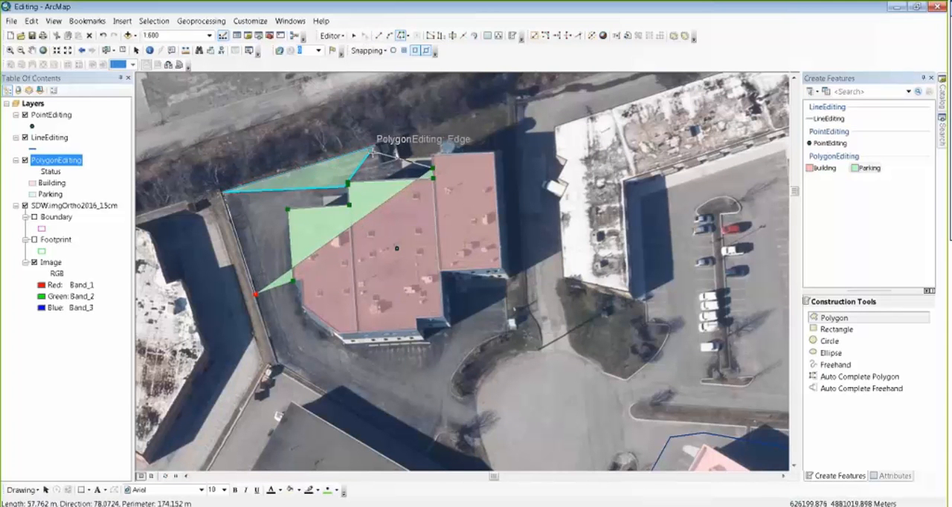
{"action": "left_click", "coordinate": [373, 147]}
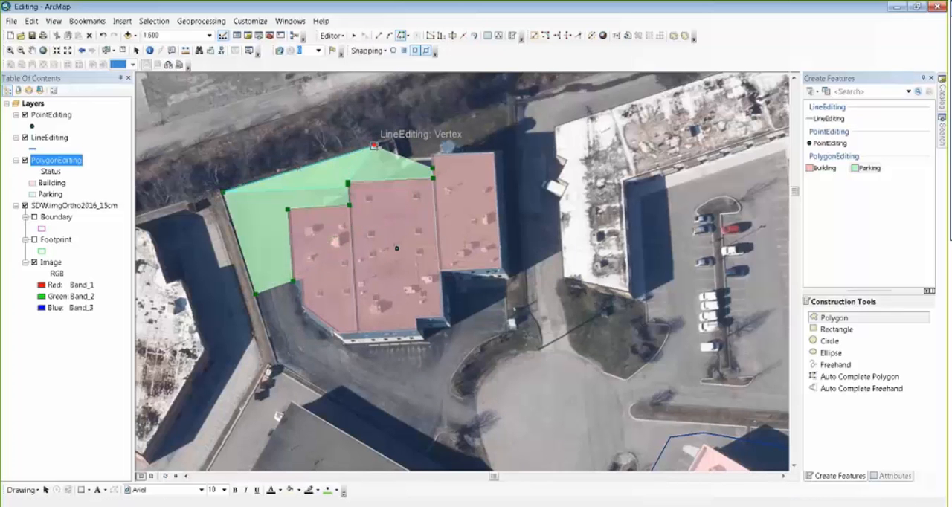
{"action": "double_click", "coordinate": [374, 146]}
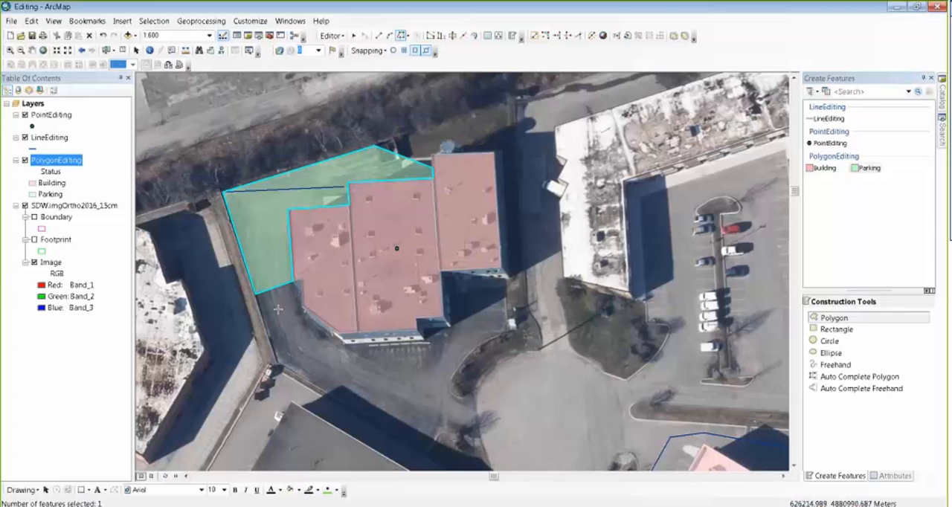
{"action": "left_click", "coordinate": [332, 35]}
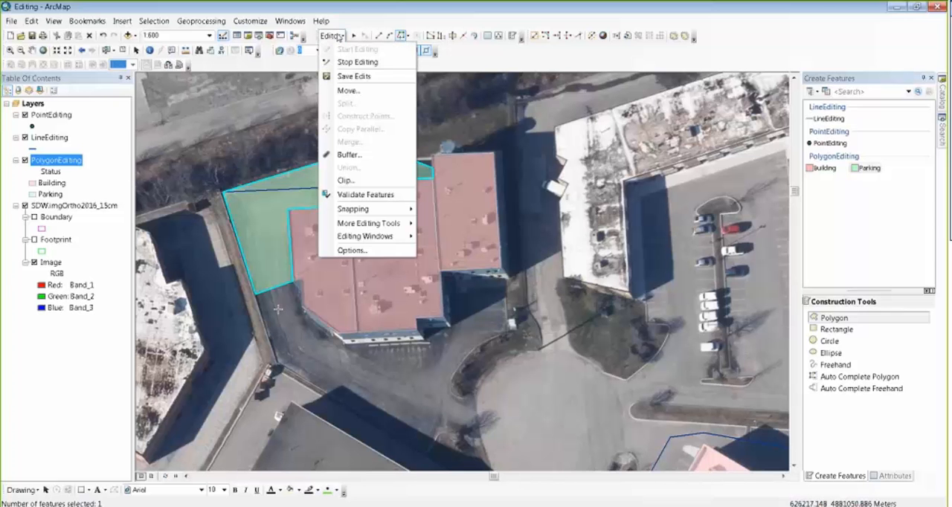
{"action": "left_click", "coordinate": [343, 78]}
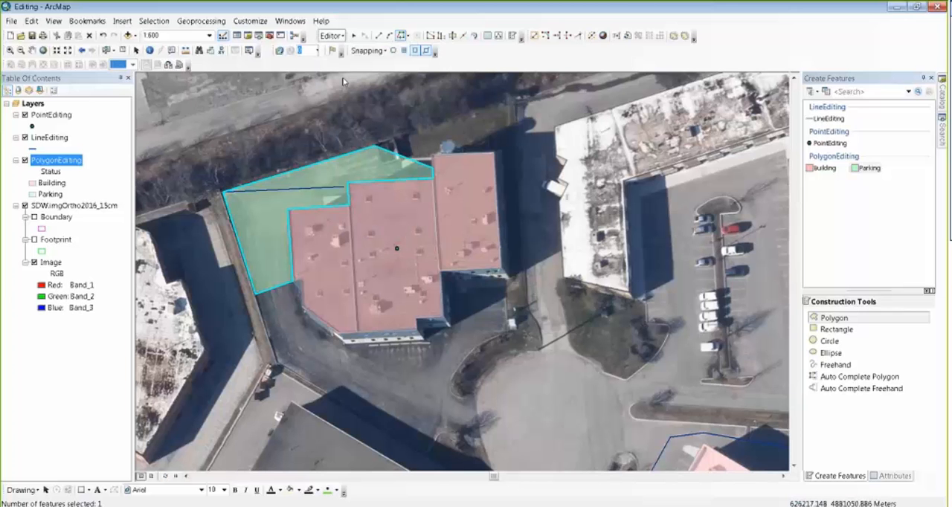